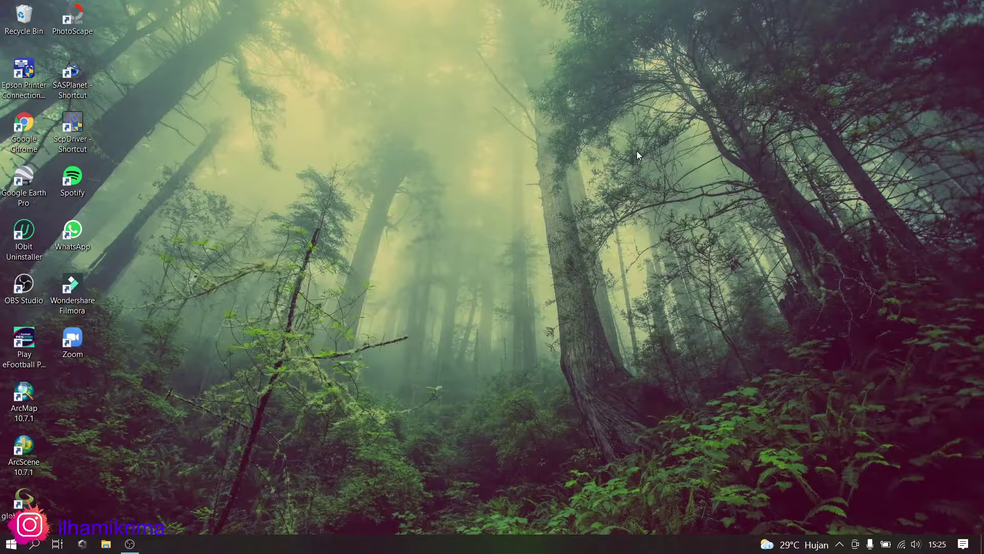
Launch SASPlanet from its desktop shortcut.
{"action": "left_click", "coordinate": [72, 77]}
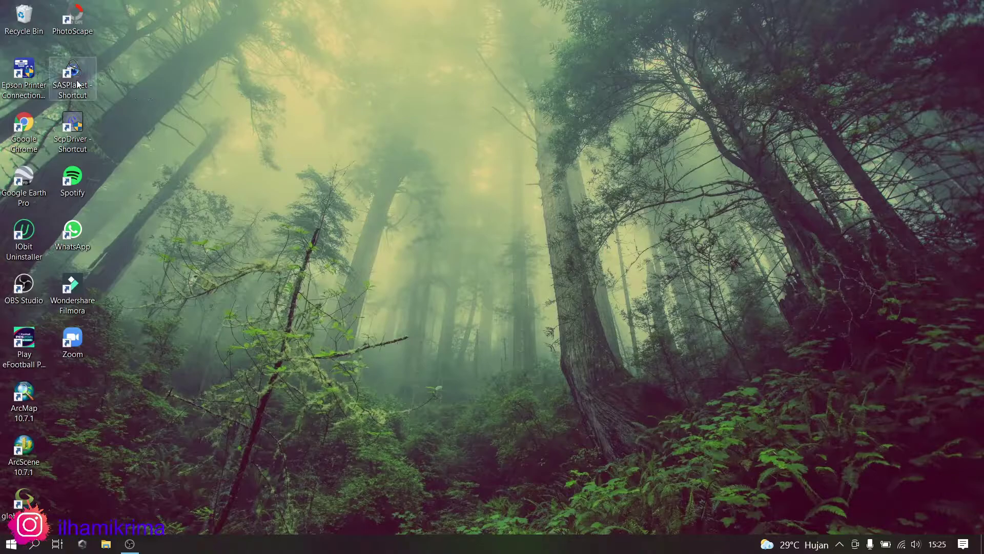
{"action": "left_click", "coordinate": [39, 399]}
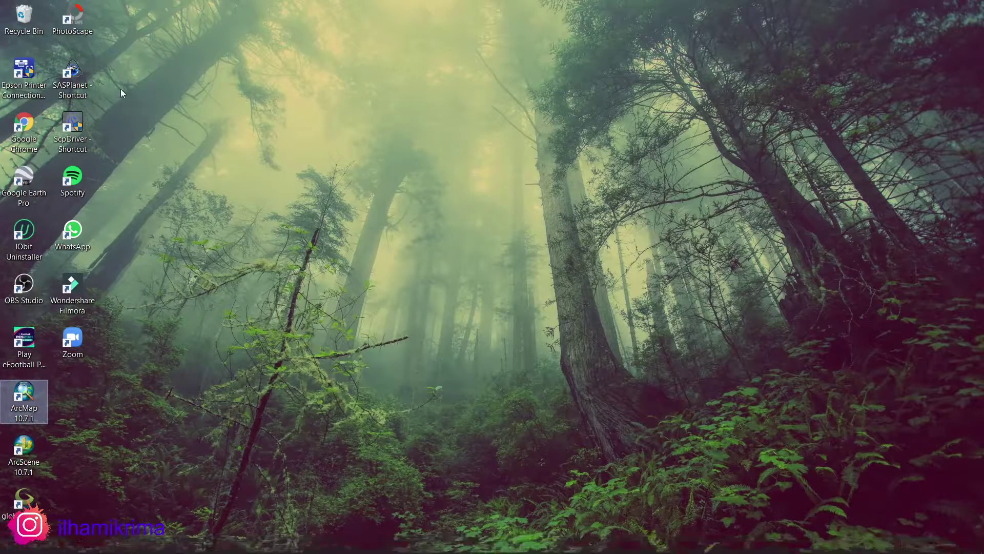
{"action": "left_click", "coordinate": [80, 84]}
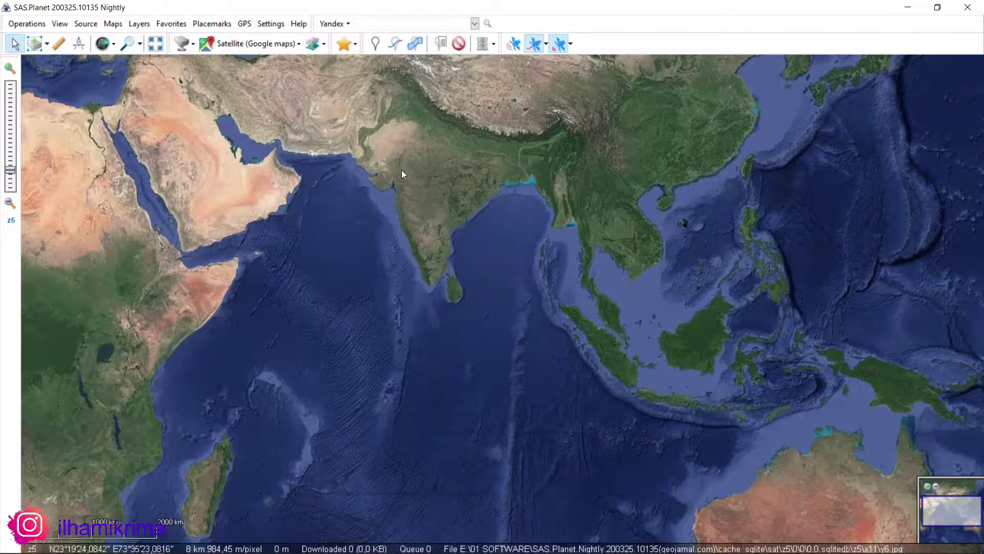
Examine the satellite map around Indonesia and the choice of available map providers.
{"action": "left_click_drag", "start_coordinate": [719, 303], "coordinate": [441, 265]}
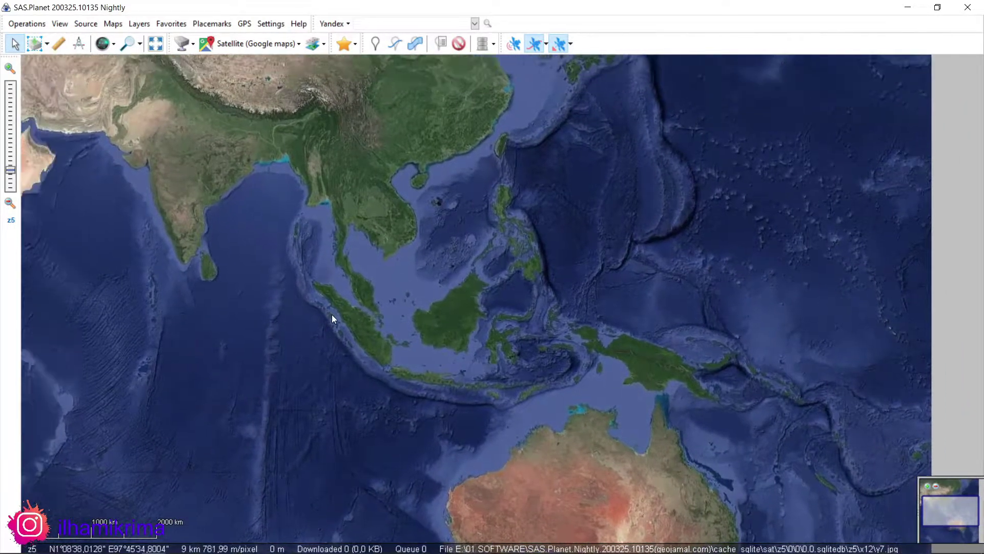
{"action": "left_click_drag", "start_coordinate": [331, 318], "coordinate": [560, 340]}
{"action": "left_click_drag", "start_coordinate": [459, 312], "coordinate": [611, 287]}
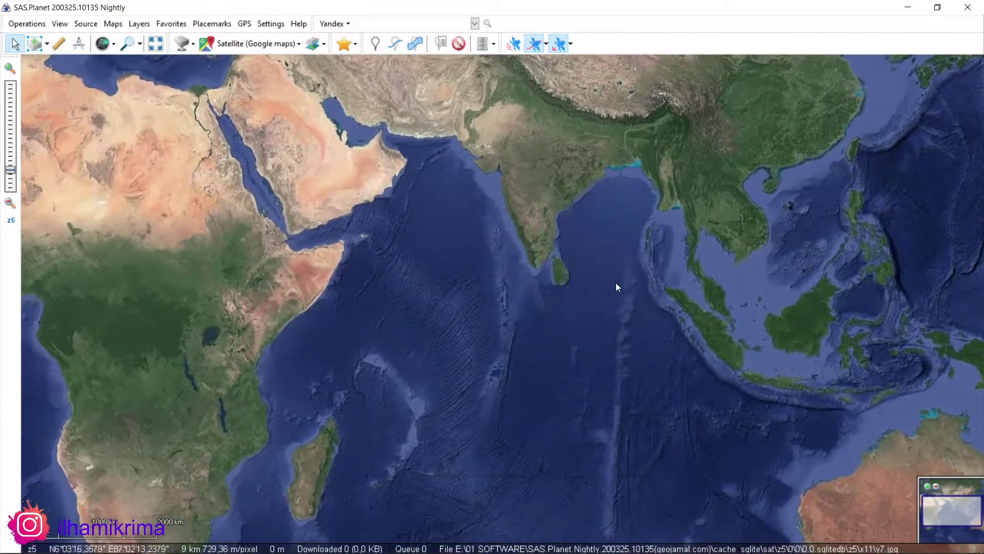
{"action": "left_click_drag", "start_coordinate": [802, 282], "coordinate": [580, 240]}
{"action": "left_click_drag", "start_coordinate": [745, 295], "coordinate": [703, 306]}
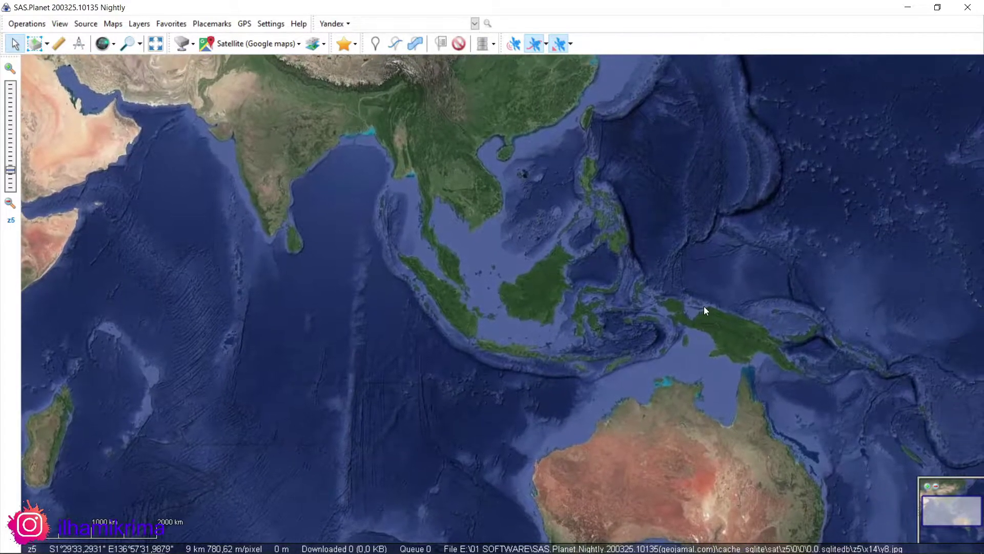
{"action": "left_click", "coordinate": [295, 49]}
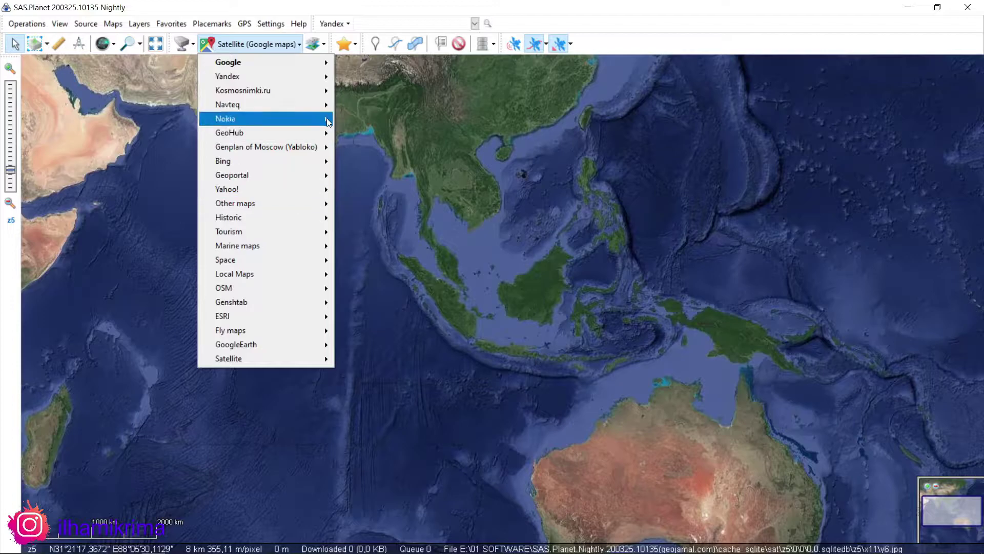
{"action": "left_click", "coordinate": [300, 45]}
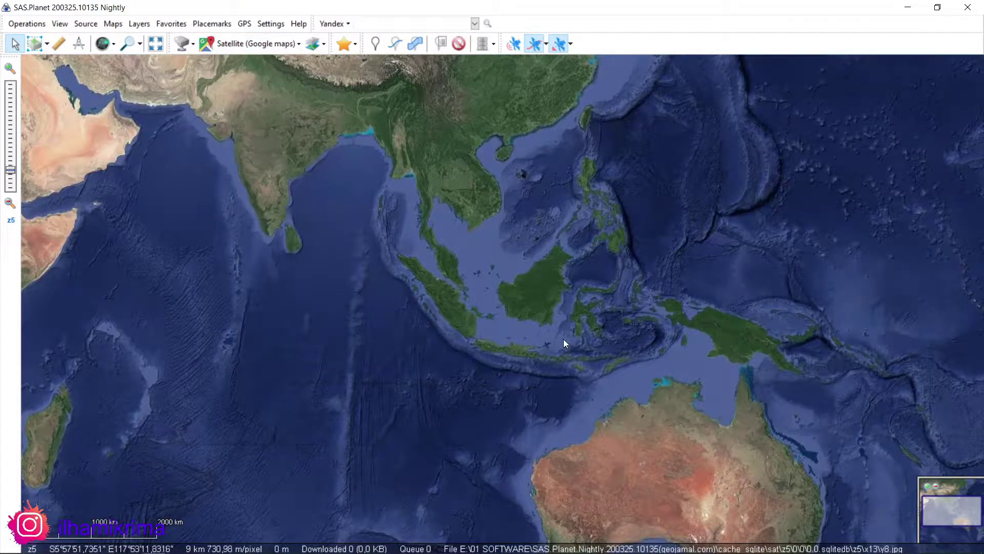
{"action": "left_click_drag", "start_coordinate": [737, 373], "coordinate": [694, 333]}
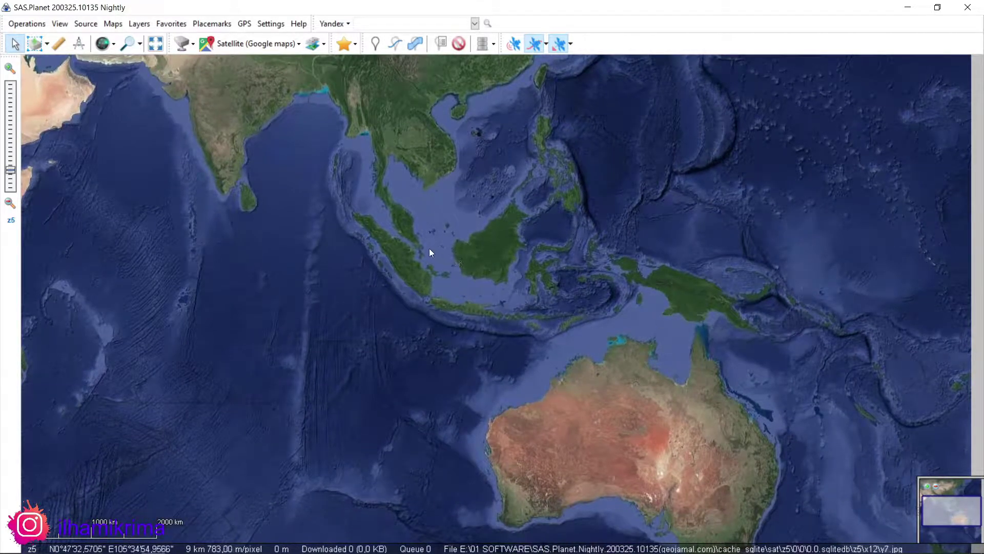
{"action": "left_click_drag", "start_coordinate": [310, 195], "coordinate": [328, 281]}
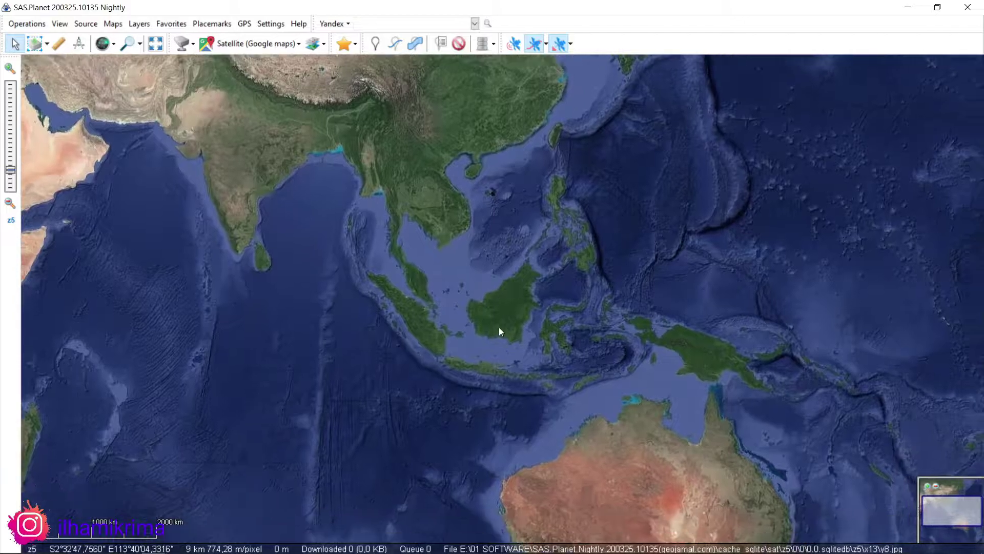
{"action": "left_click_drag", "start_coordinate": [504, 340], "coordinate": [475, 292]}
Locate the city in southern Borneo and frame the blocks around its large blue-roofed building at zoom level 18.
{"action": "scroll", "coordinate": [574, 334], "scroll_direction": "up", "scroll_amount": 1}
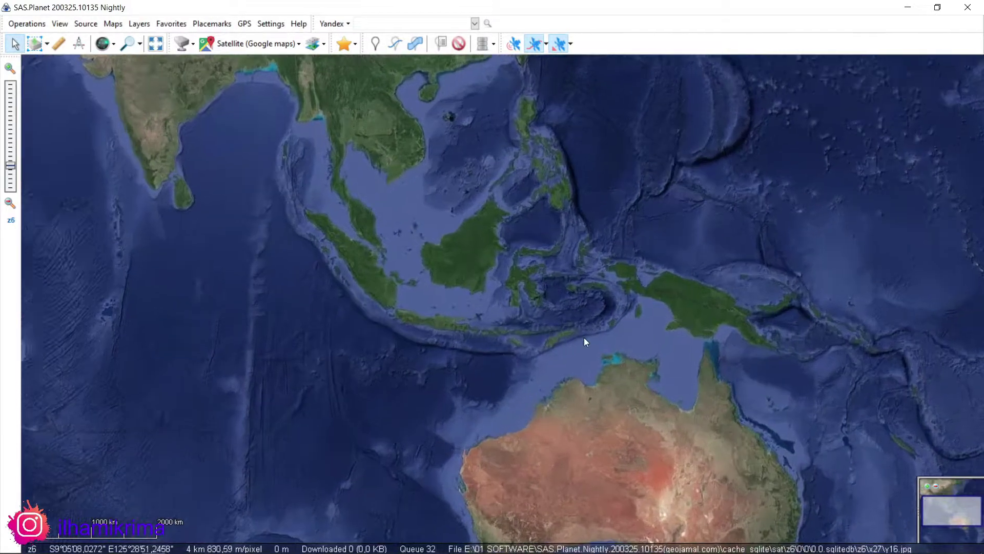
{"action": "scroll", "coordinate": [607, 340], "scroll_direction": "down", "scroll_amount": 2}
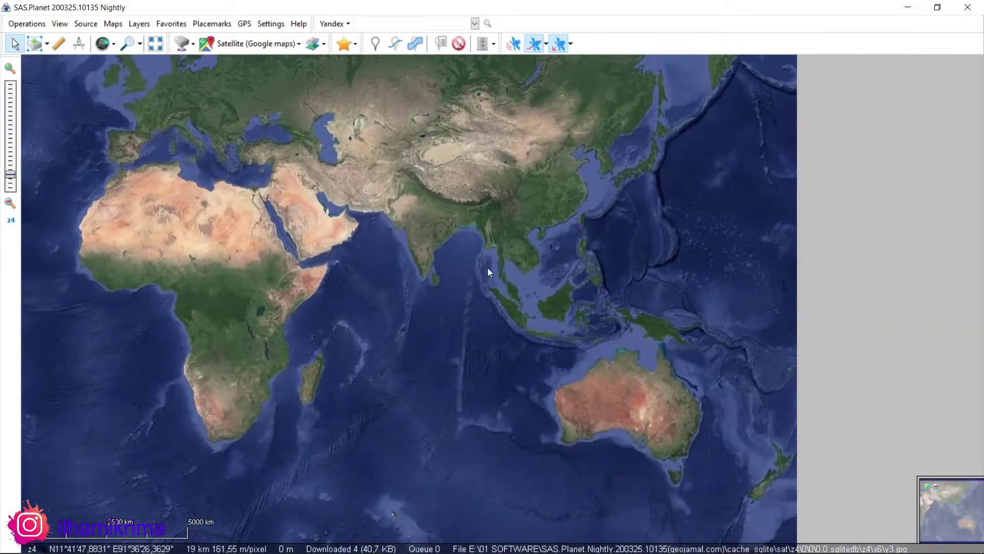
{"action": "left_click_drag", "start_coordinate": [487, 271], "coordinate": [447, 315]}
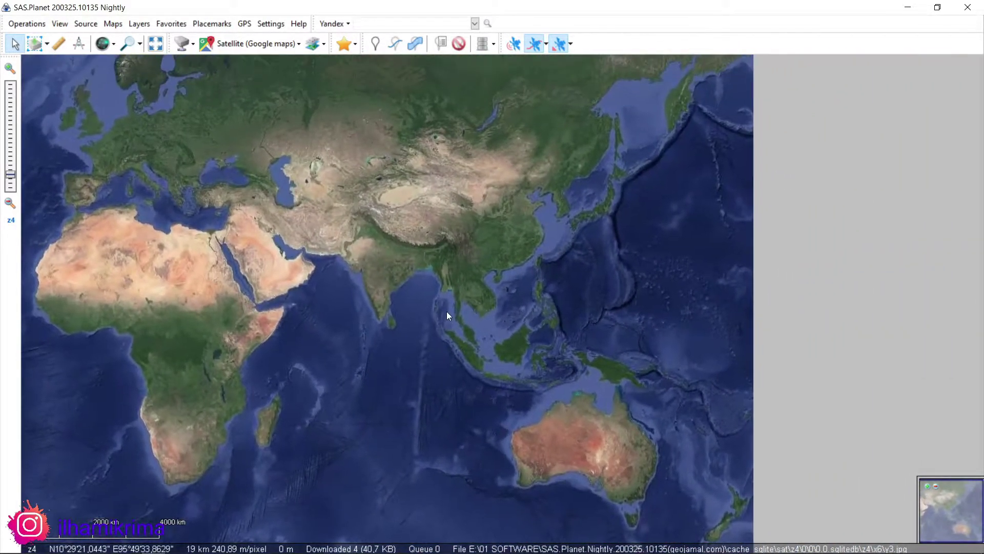
{"action": "scroll", "coordinate": [515, 366], "scroll_direction": "up", "scroll_amount": 1}
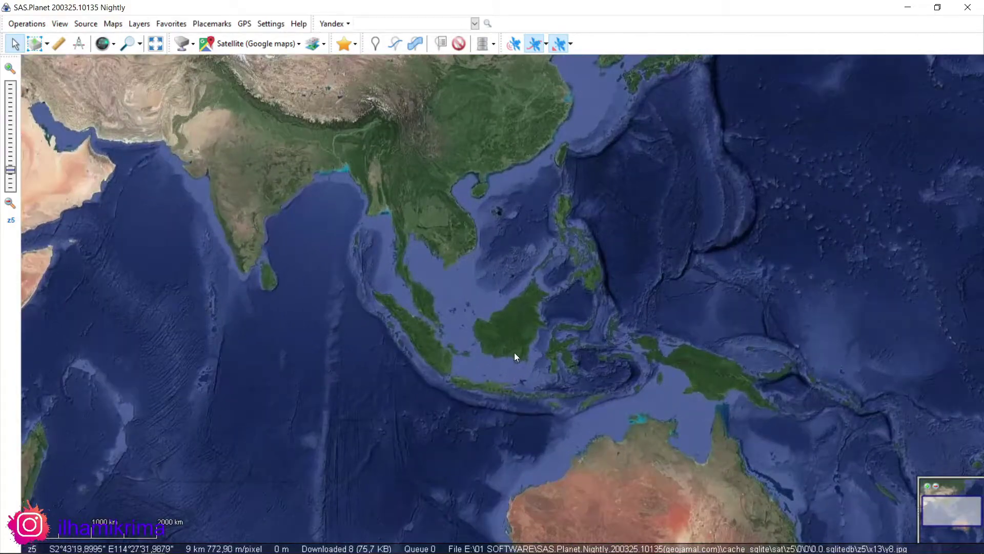
{"action": "left_click_drag", "start_coordinate": [515, 352], "coordinate": [563, 342]}
{"action": "scroll", "coordinate": [620, 349], "scroll_direction": "up", "scroll_amount": 3}
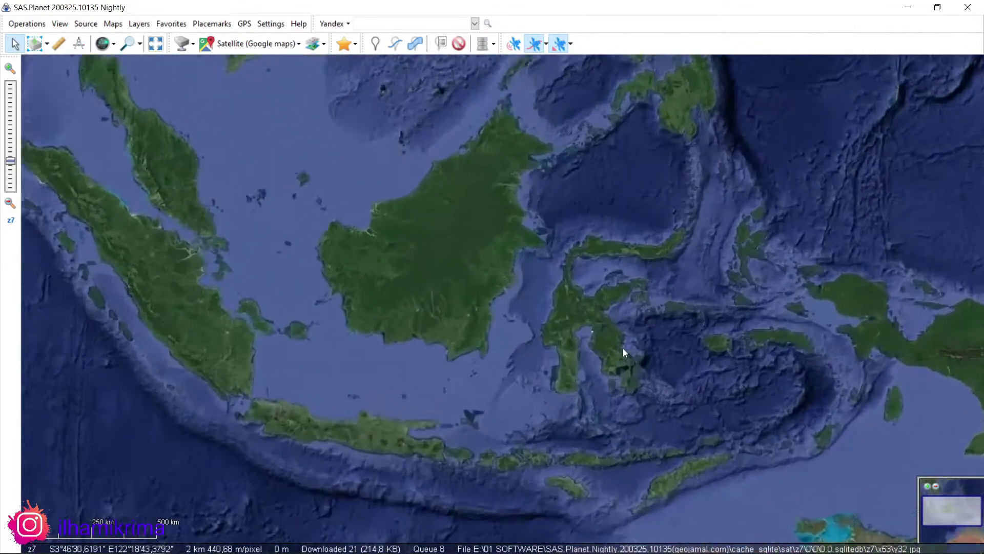
{"action": "left_click_drag", "start_coordinate": [432, 333], "coordinate": [536, 330]}
{"action": "scroll", "coordinate": [536, 330], "scroll_direction": "up", "scroll_amount": 3}
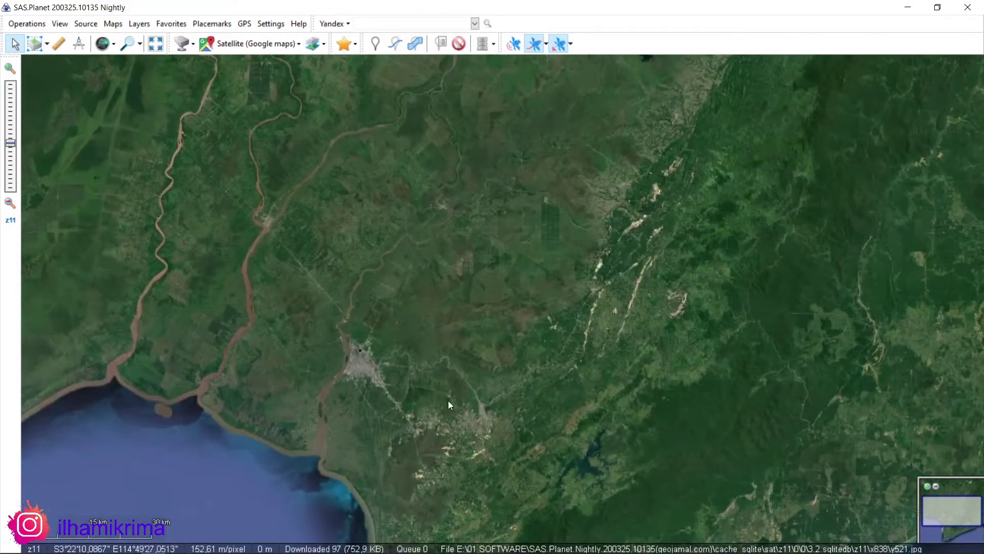
{"action": "scroll", "coordinate": [409, 355], "scroll_direction": "up", "scroll_amount": 3}
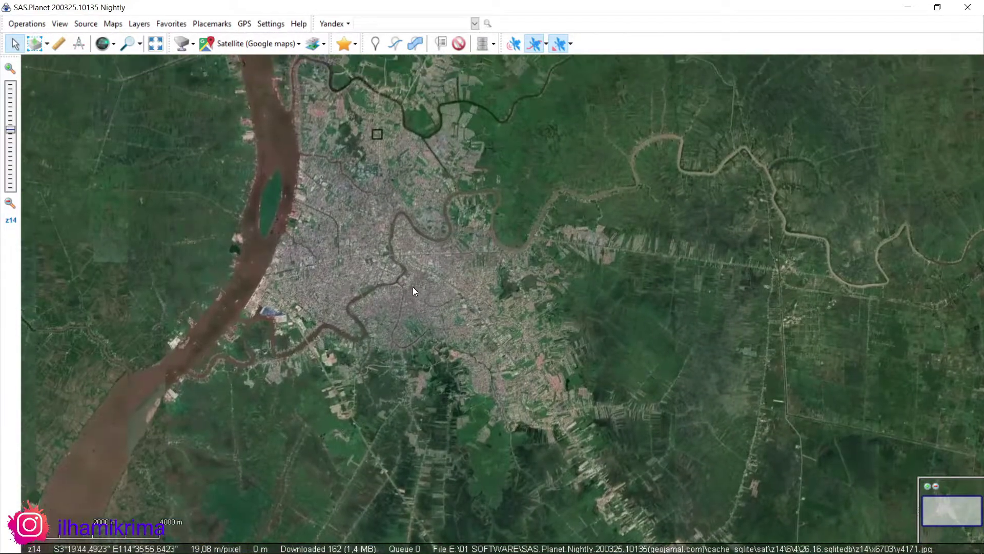
{"action": "scroll", "coordinate": [410, 292], "scroll_direction": "up", "scroll_amount": 1}
{"action": "left_click_drag", "start_coordinate": [428, 270], "coordinate": [423, 305]}
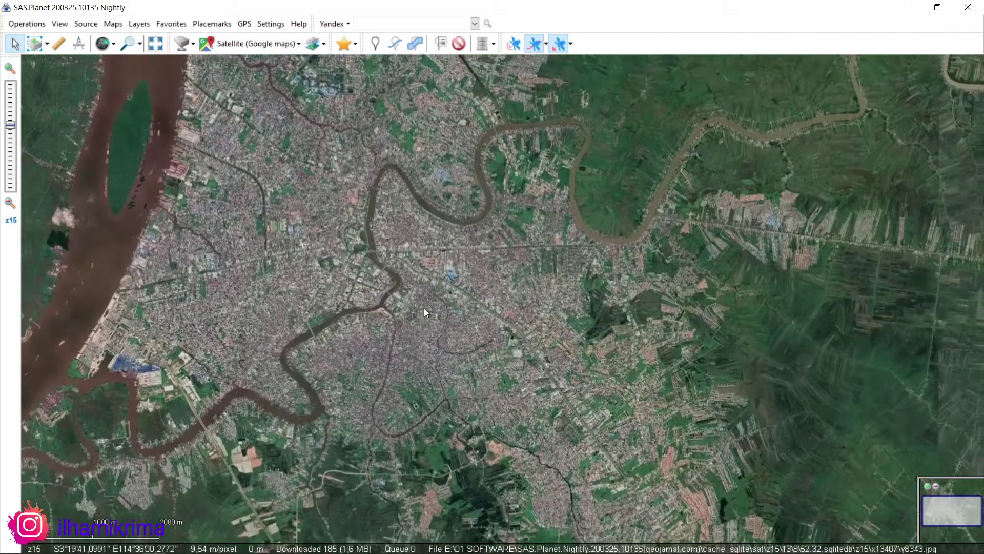
{"action": "left_click_drag", "start_coordinate": [379, 276], "coordinate": [361, 287]}
{"action": "scroll", "coordinate": [368, 310], "scroll_direction": "up", "scroll_amount": 2}
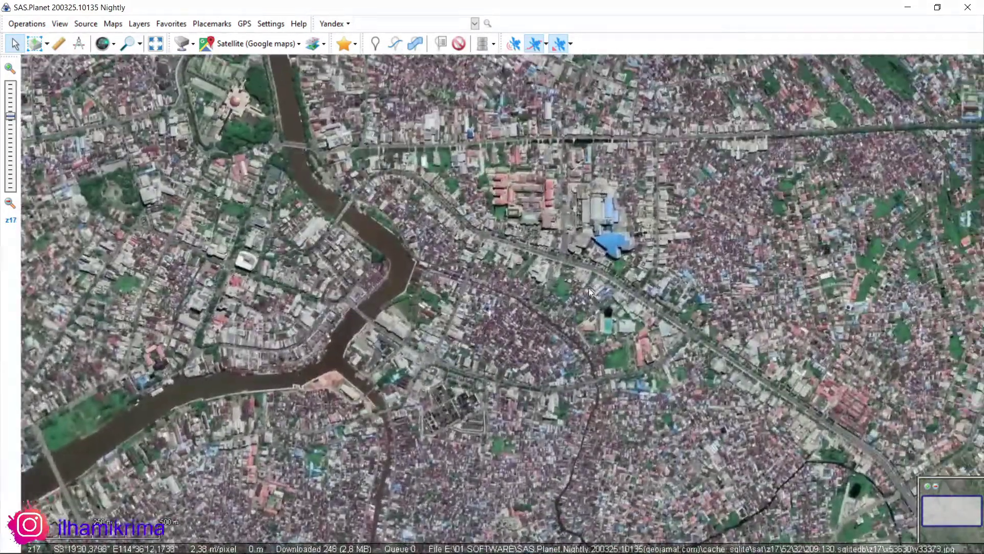
{"action": "left_click_drag", "start_coordinate": [589, 287], "coordinate": [457, 373]}
{"action": "scroll", "coordinate": [506, 371], "scroll_direction": "up", "scroll_amount": 1}
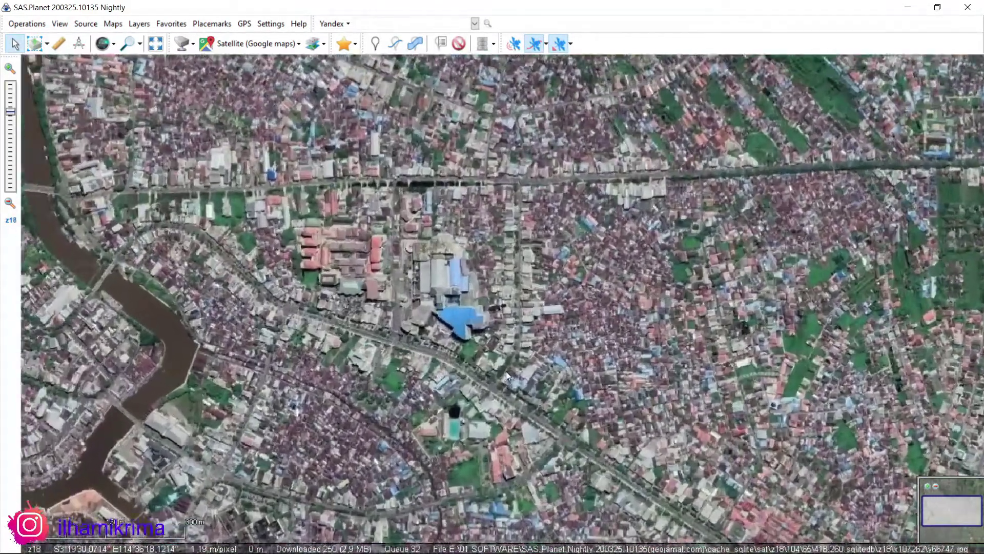
{"action": "left_click_drag", "start_coordinate": [525, 349], "coordinate": [687, 333]}
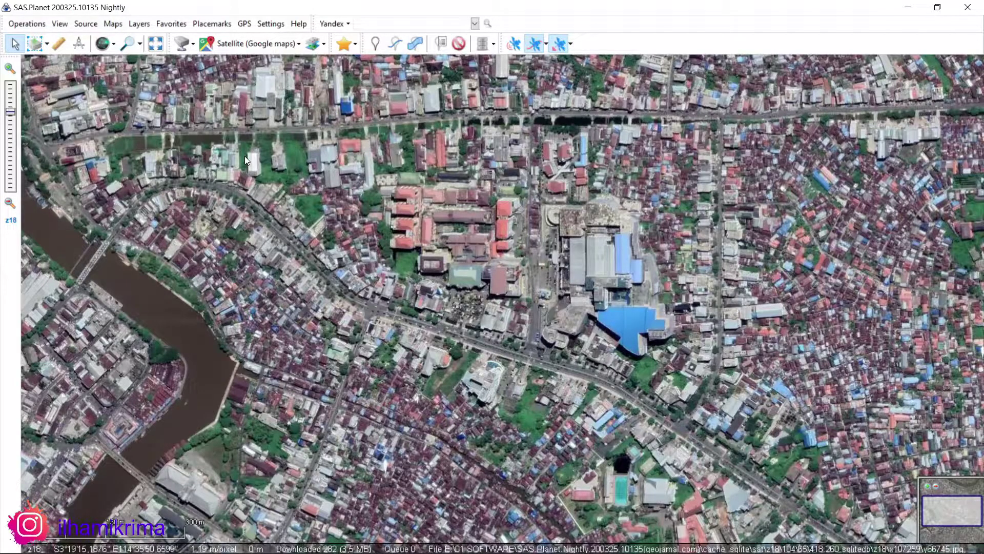
Mark a rectangular selection over most of the visible map, enclosing the river bend and the large blue-roofed building.
{"action": "left_click", "coordinate": [34, 46]}
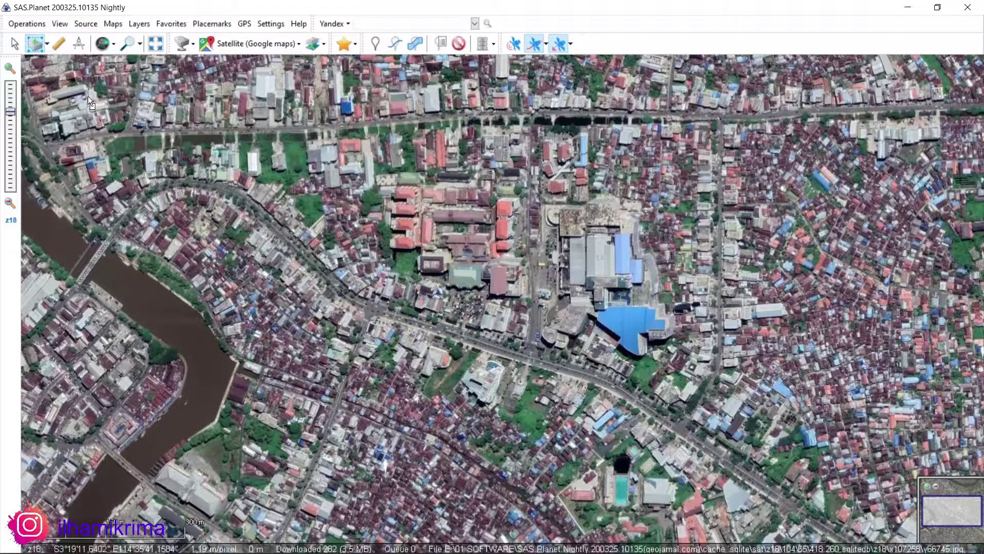
{"action": "left_click", "coordinate": [23, 57]}
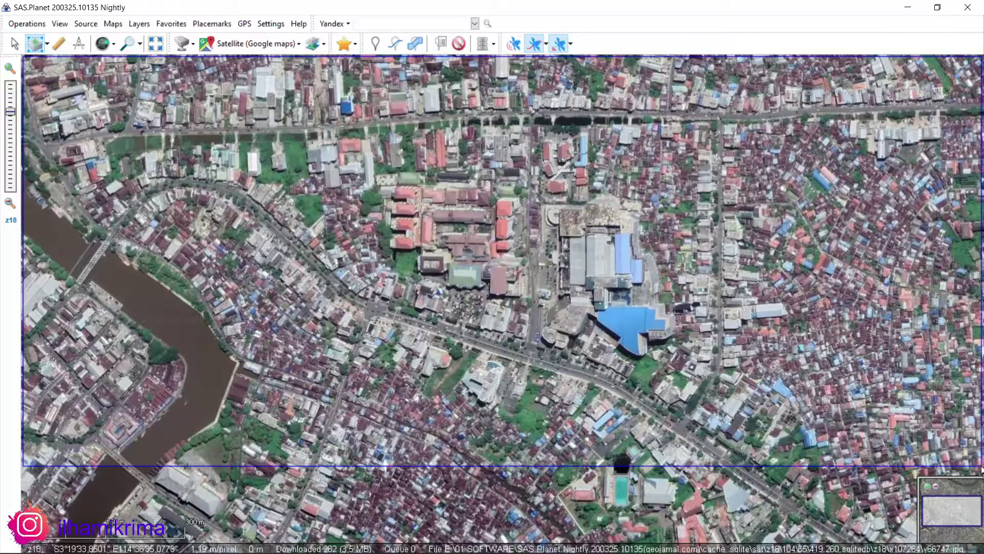
{"action": "left_click", "coordinate": [981, 467]}
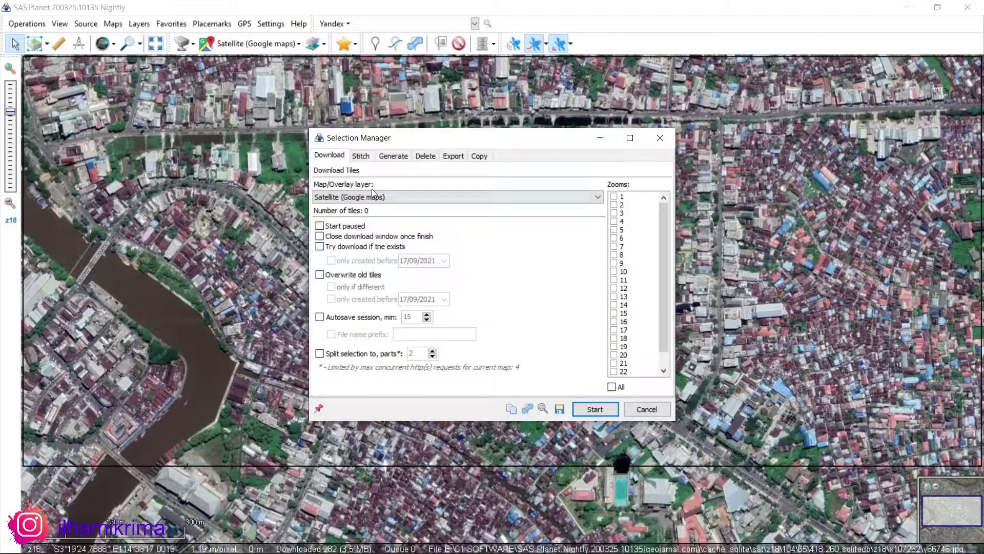
Set up stitching for the selected area with ECW (Enhanced Compression Wavelet) as the output format.
{"action": "left_click", "coordinate": [361, 156]}
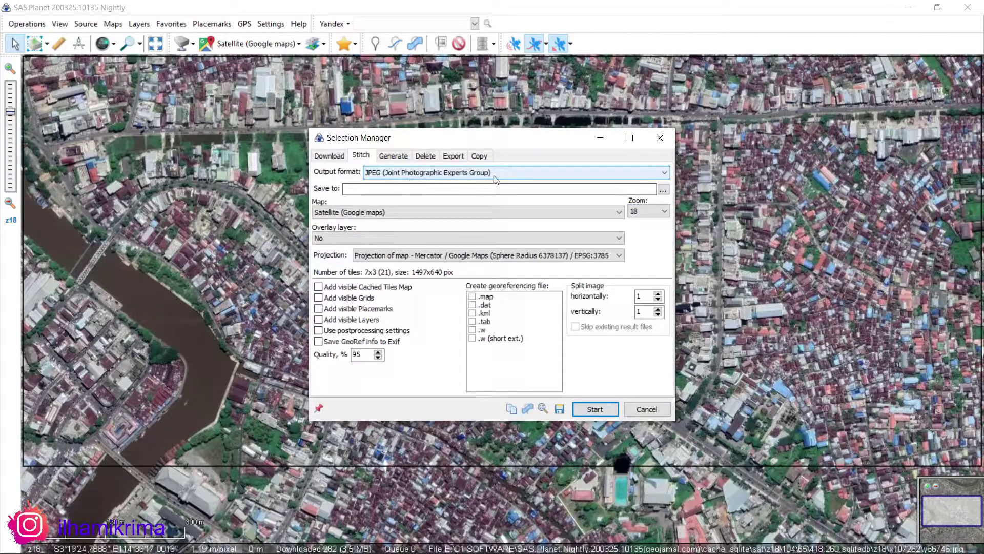
{"action": "left_click", "coordinate": [417, 171]}
{"action": "left_click", "coordinate": [417, 171]}
{"action": "left_click", "coordinate": [418, 174]}
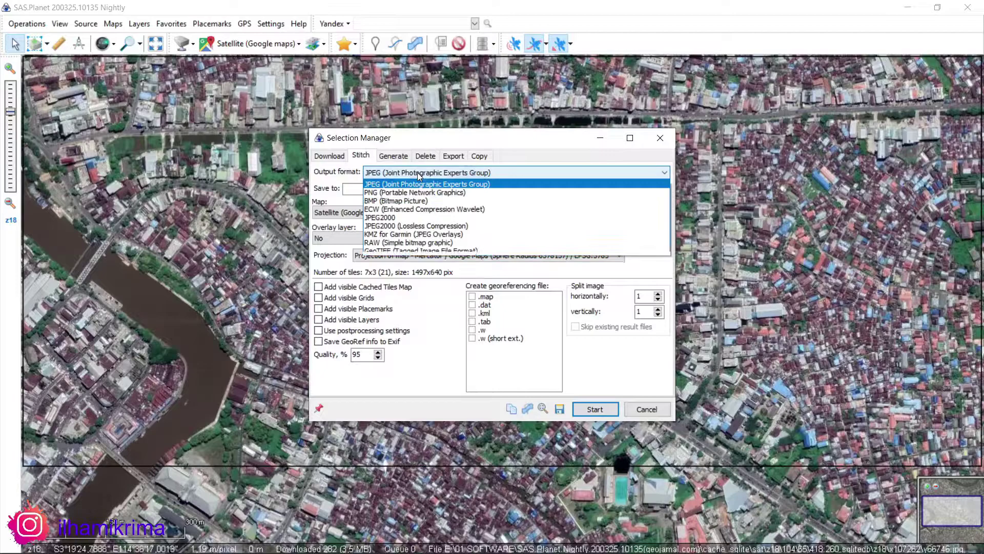
{"action": "left_click", "coordinate": [420, 211]}
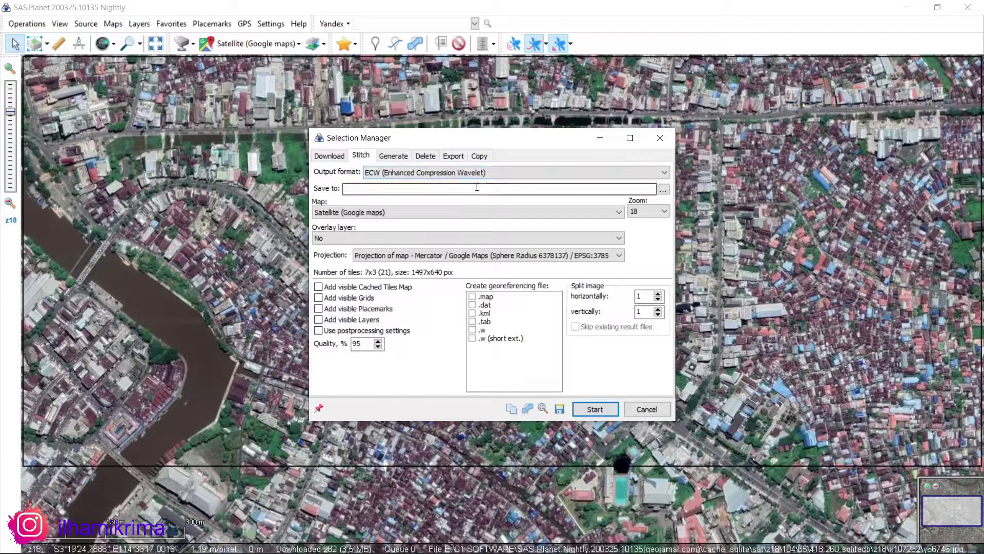
Set the stitched image to be saved on the Desktop as "Kawasan RS. Ulin dan Duta Mall".
{"action": "left_click", "coordinate": [663, 189]}
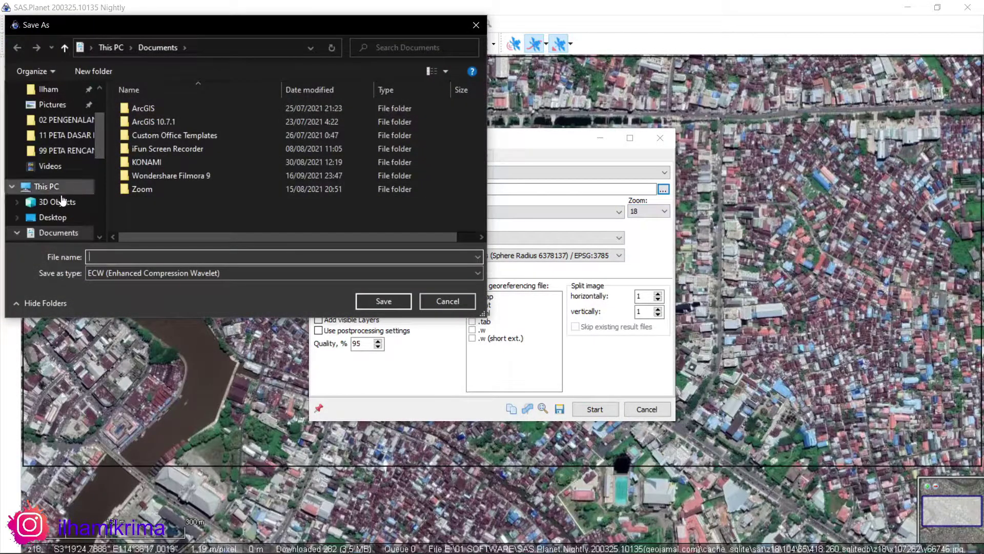
{"action": "left_click", "coordinate": [53, 218]}
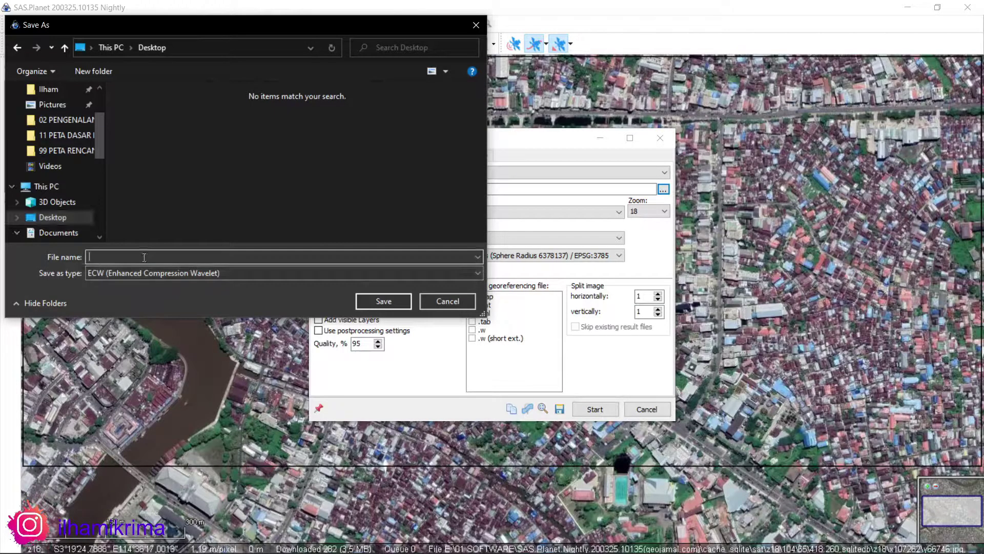
{"action": "left_click", "coordinate": [144, 257]}
{"action": "type", "text": "asan RS. Ulin dan Duta Mall"}
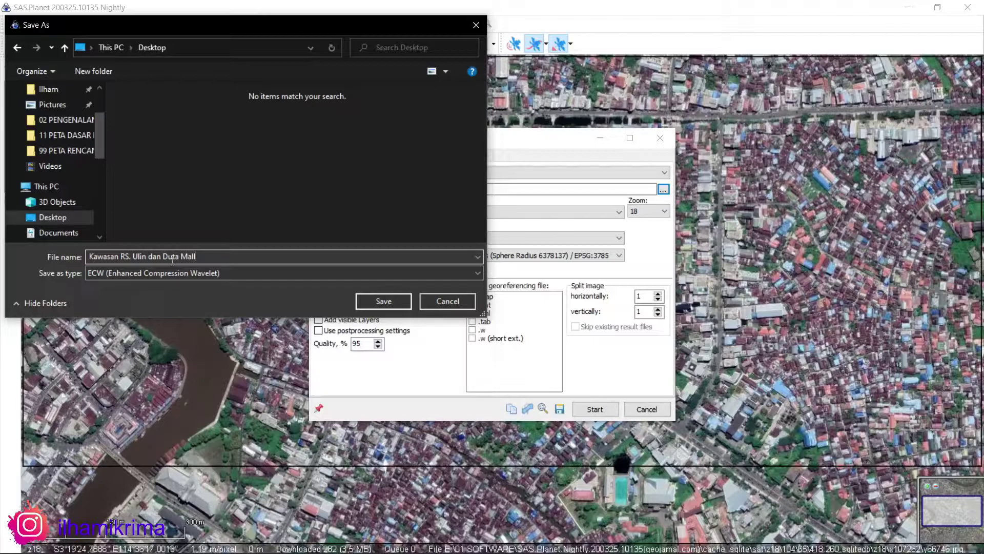
{"action": "left_click", "coordinate": [380, 300]}
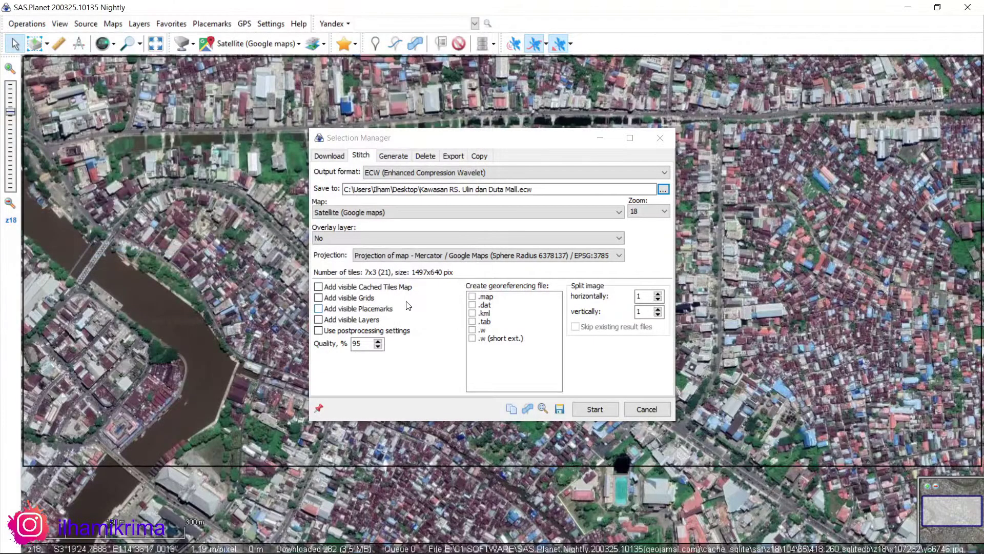
Set the stitch source to Satellite (Google maps) at zoom 19 with no overlay layer.
{"action": "left_click", "coordinate": [518, 212]}
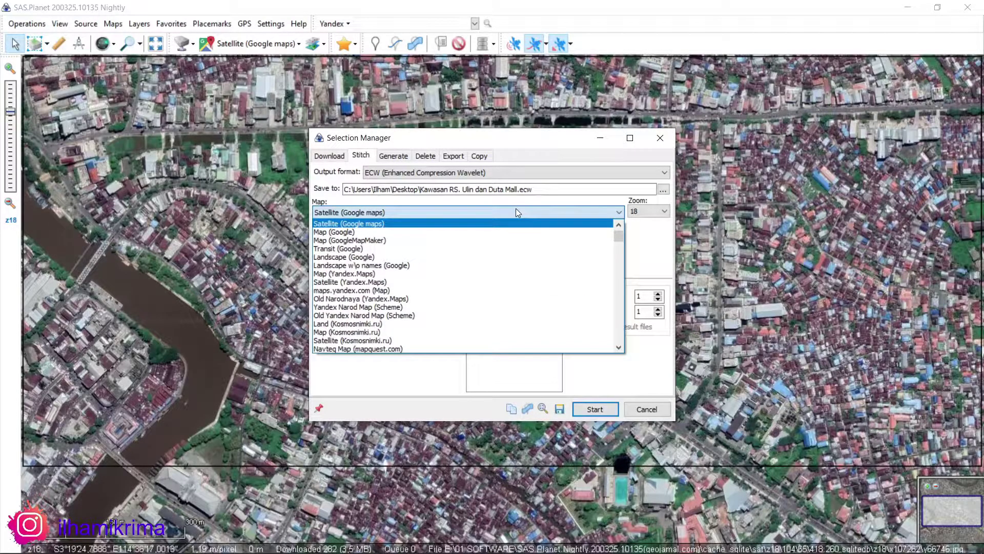
{"action": "left_click", "coordinate": [516, 211]}
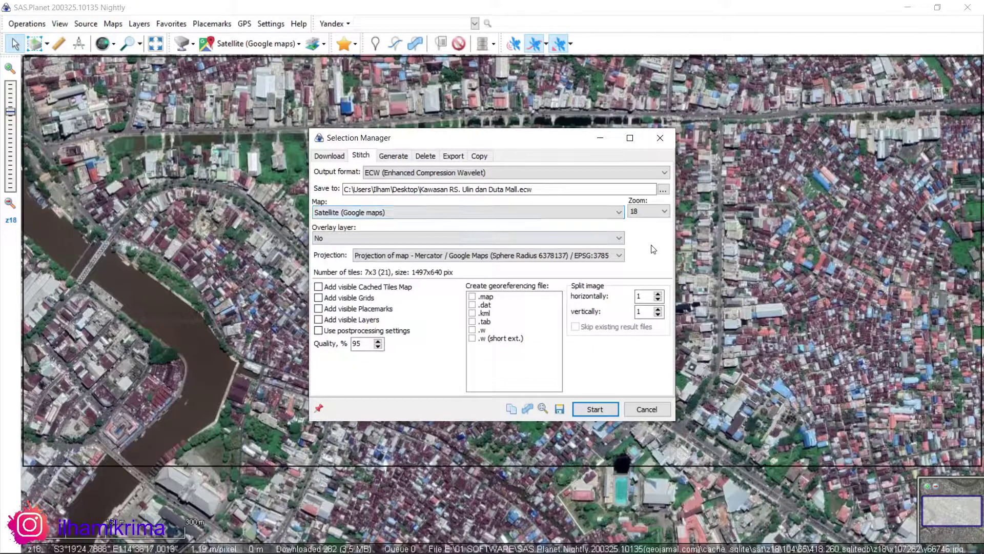
{"action": "left_click", "coordinate": [657, 215]}
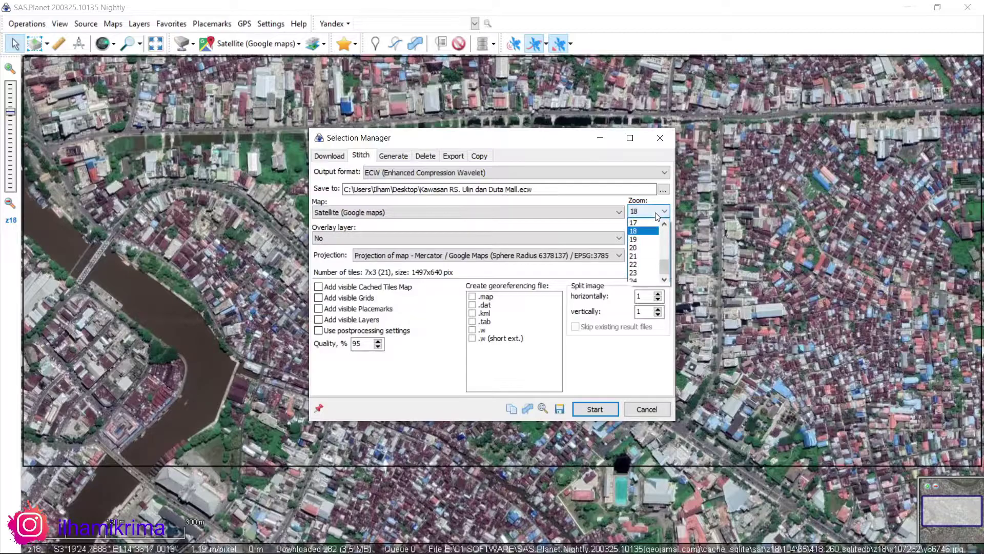
{"action": "left_click", "coordinate": [645, 239]}
{"action": "left_click", "coordinate": [444, 237]}
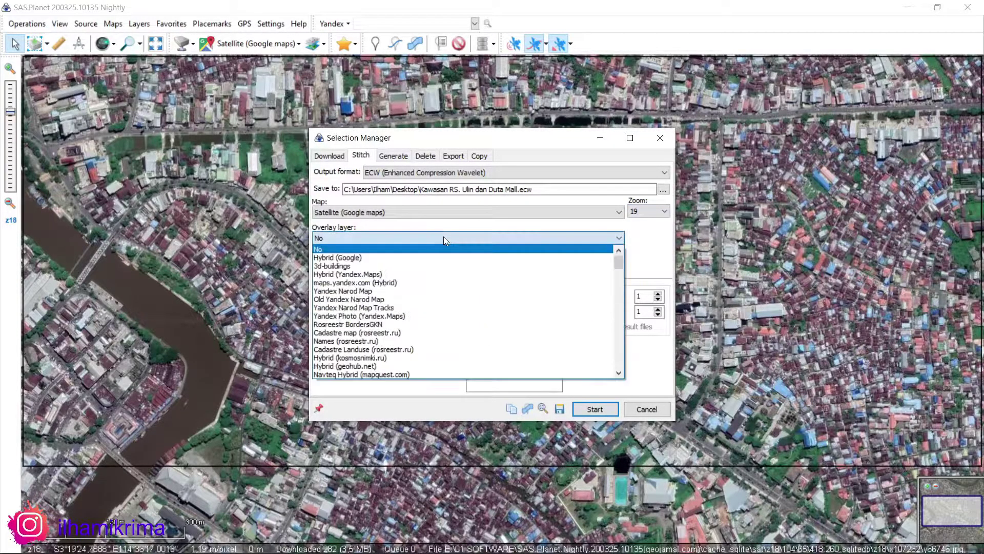
{"action": "left_click", "coordinate": [443, 236]}
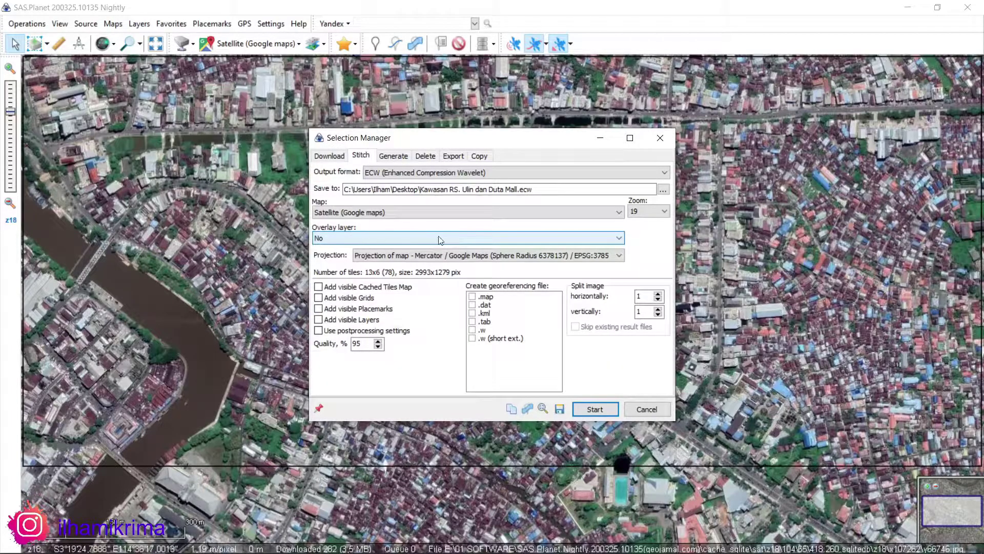
Set the stitched image's projection to Mercator / WGS84 / EPSG:3395.
{"action": "left_click", "coordinate": [410, 255]}
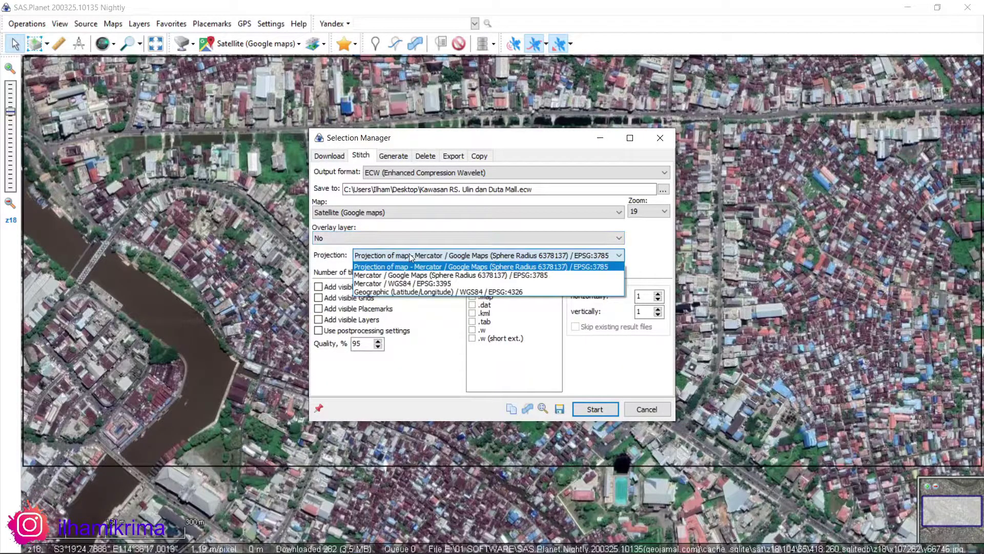
{"action": "left_click", "coordinate": [408, 284]}
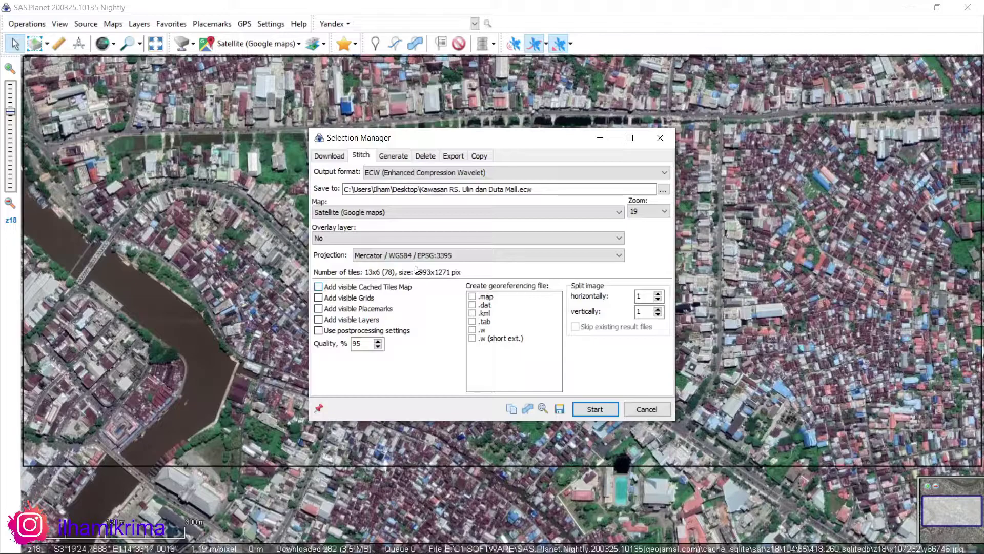
{"action": "left_click", "coordinate": [447, 258]}
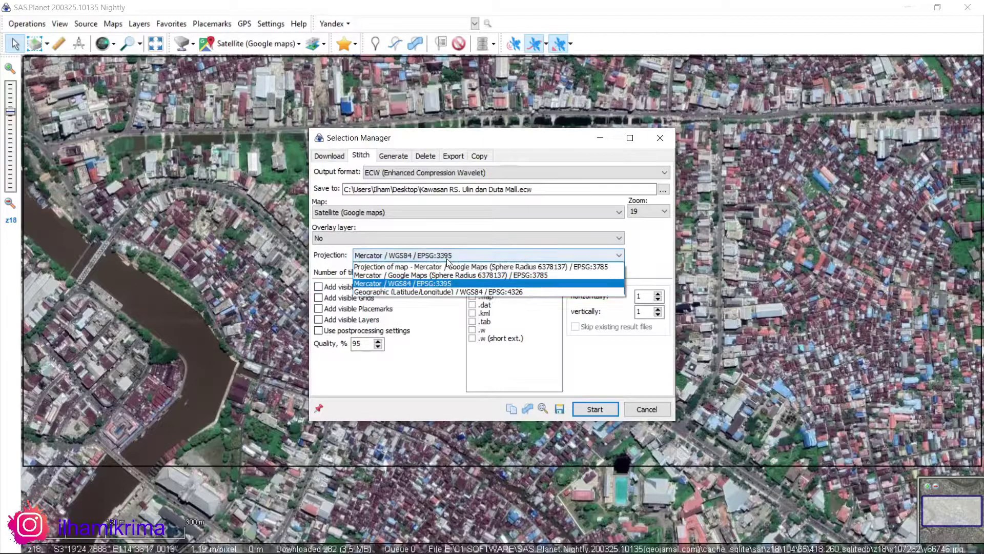
{"action": "left_click", "coordinate": [522, 253]}
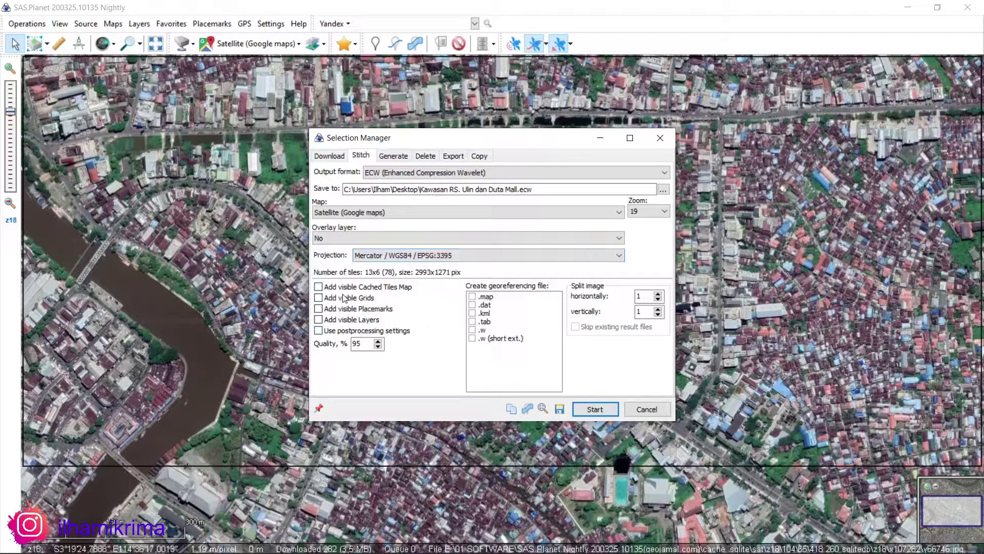
{"action": "left_click", "coordinate": [452, 256]}
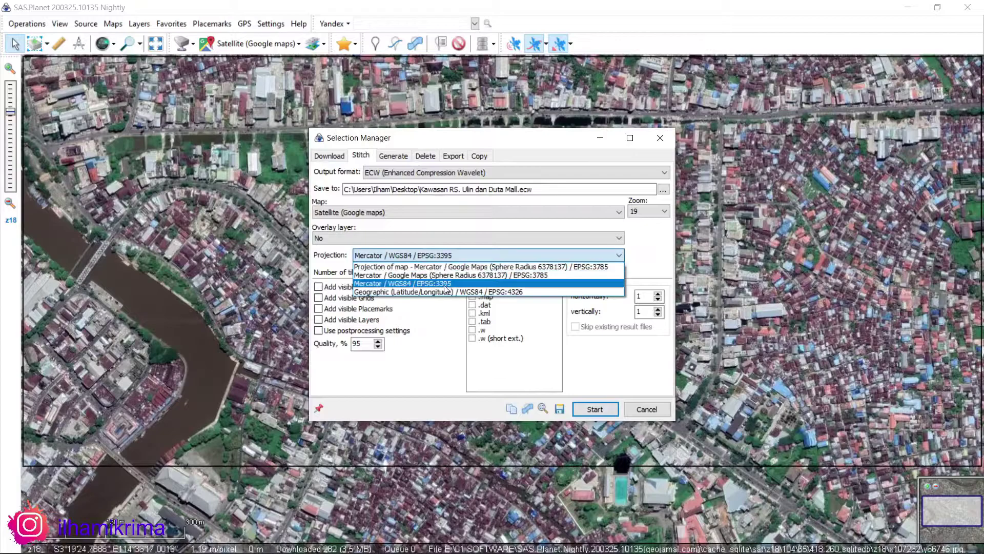
{"action": "left_click", "coordinate": [393, 287]}
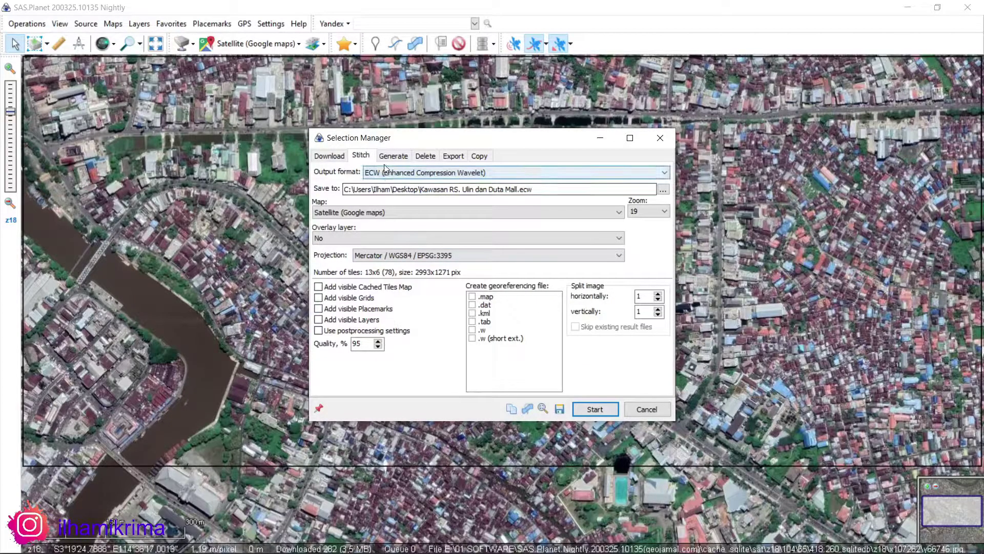
Run the stitch, and close SAS.Planet to locate the exported ECW file on the Desktop.
{"action": "left_click", "coordinate": [594, 409]}
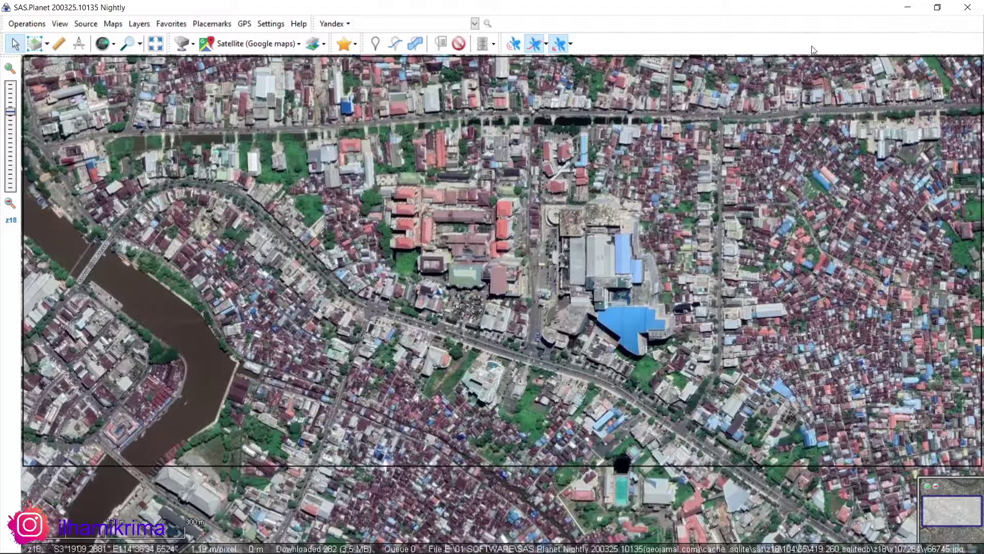
{"action": "left_click", "coordinate": [974, 11]}
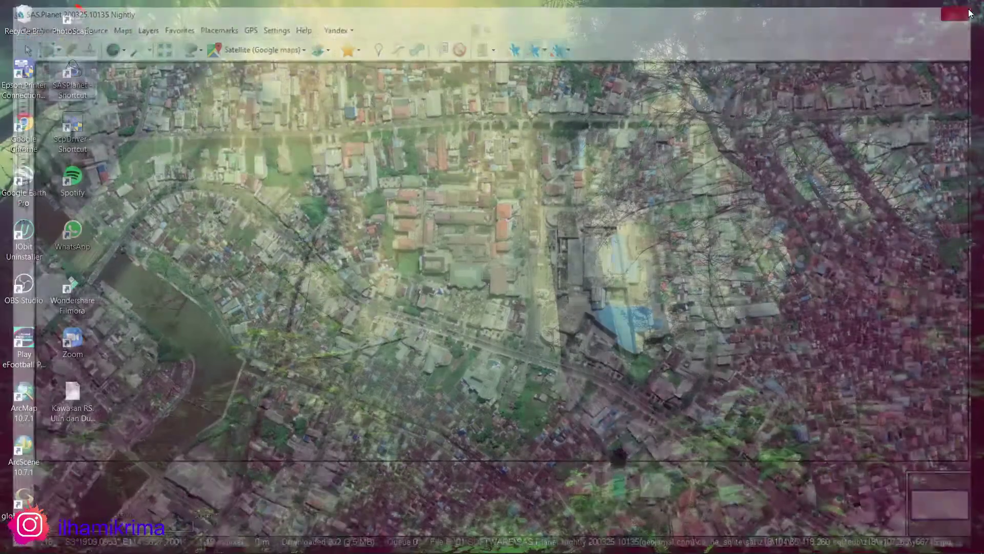
{"action": "left_click", "coordinate": [88, 416]}
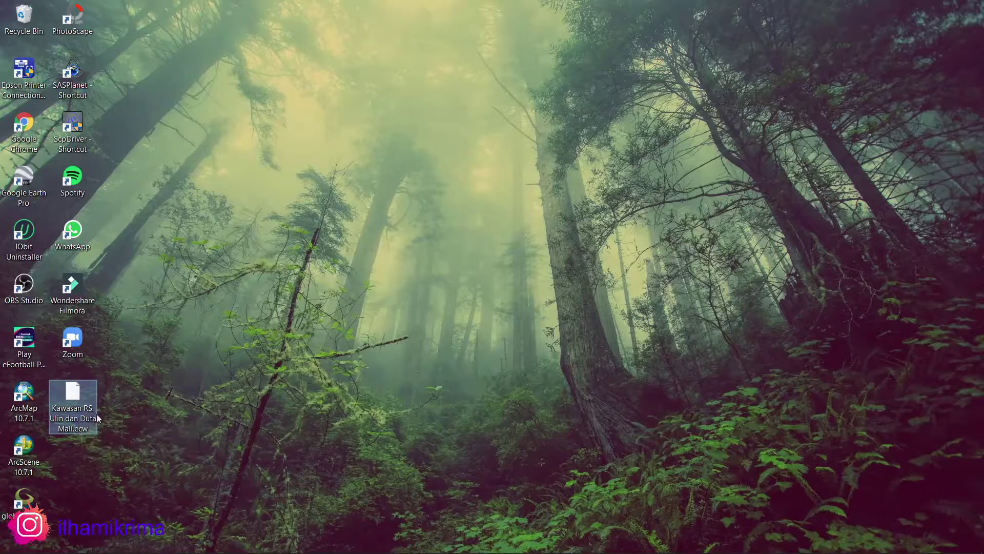
Launch ArcMap 10.7.1 from the Desktop with a blank untitled map.
{"action": "mouse_move", "coordinate": [231, 549]}
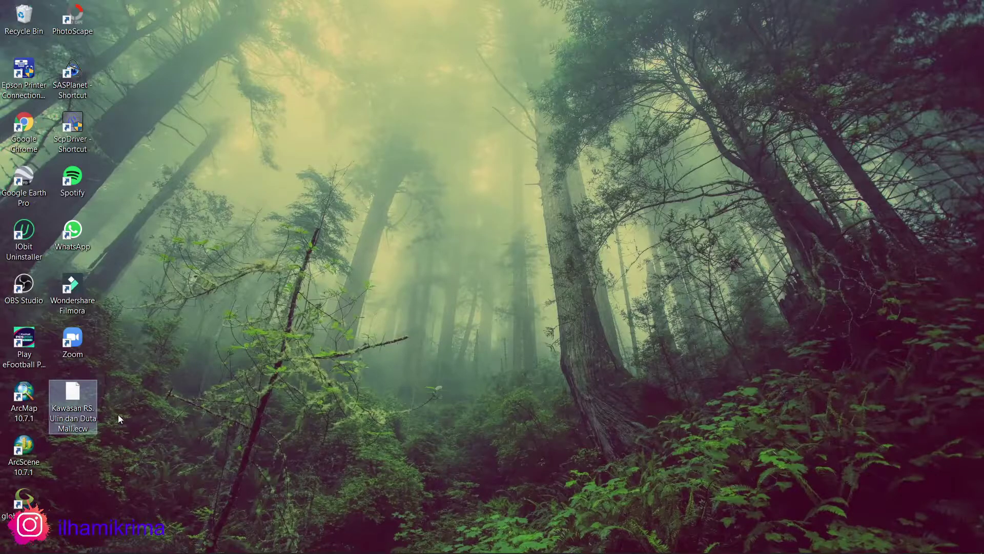
{"action": "left_click", "coordinate": [29, 410]}
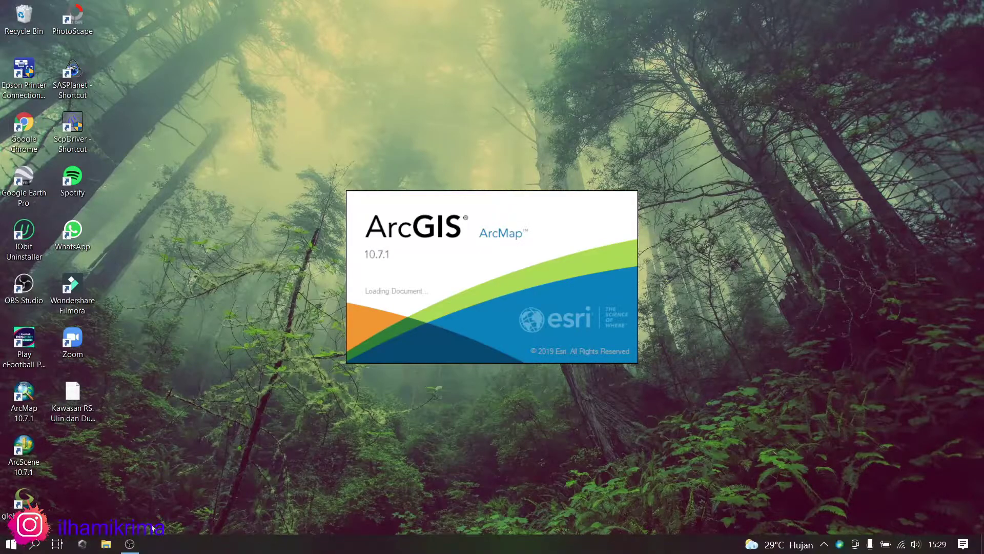
{"action": "mouse_move", "coordinate": [131, 543]}
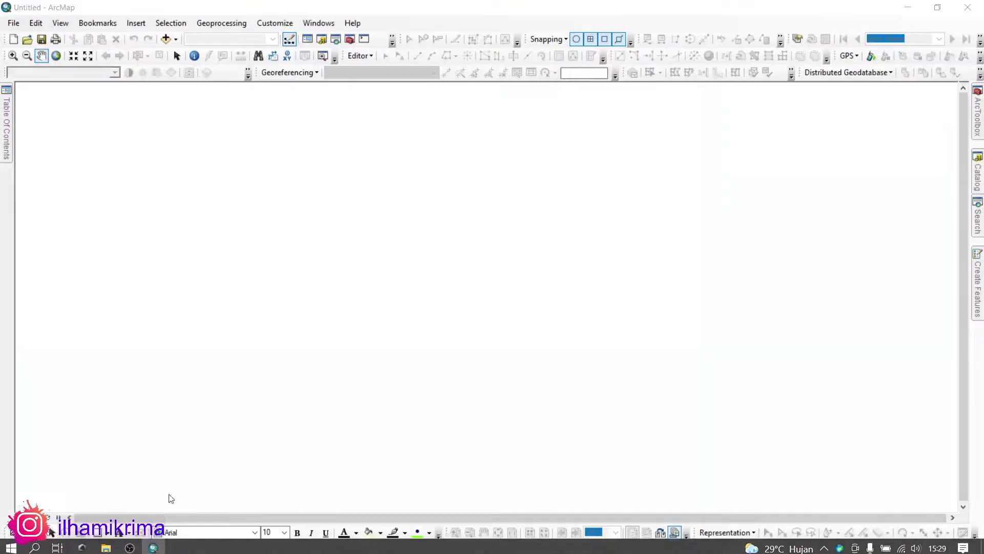
{"action": "left_click", "coordinate": [738, 119]}
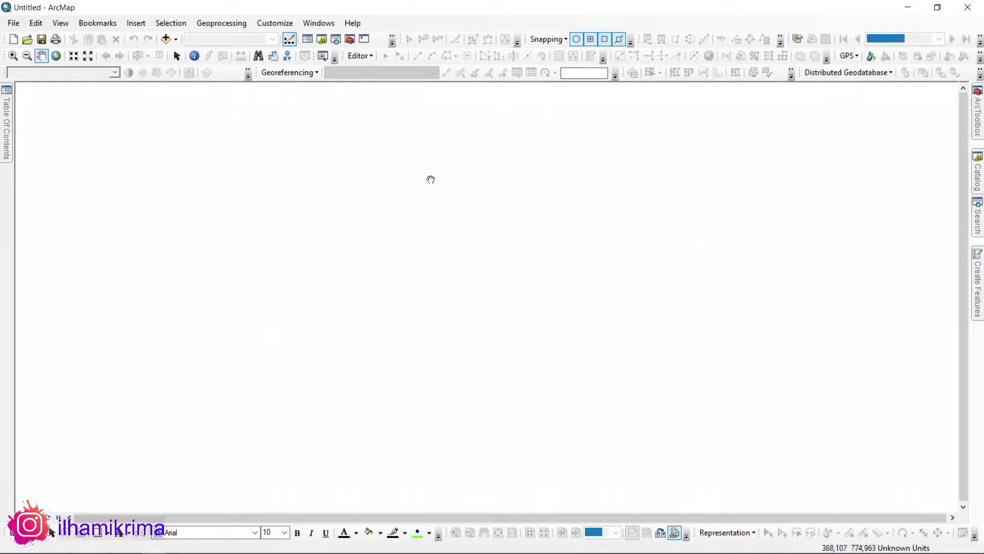
Set the data frame's coordinate system to WGS 1984 from the favorites.
{"action": "left_click", "coordinate": [7, 135]}
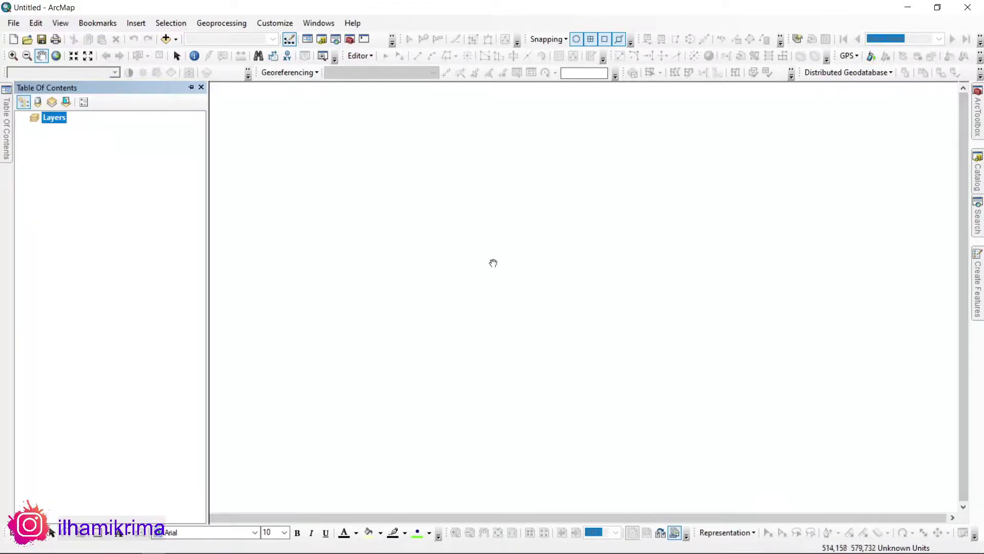
{"action": "right_click", "coordinate": [403, 181]}
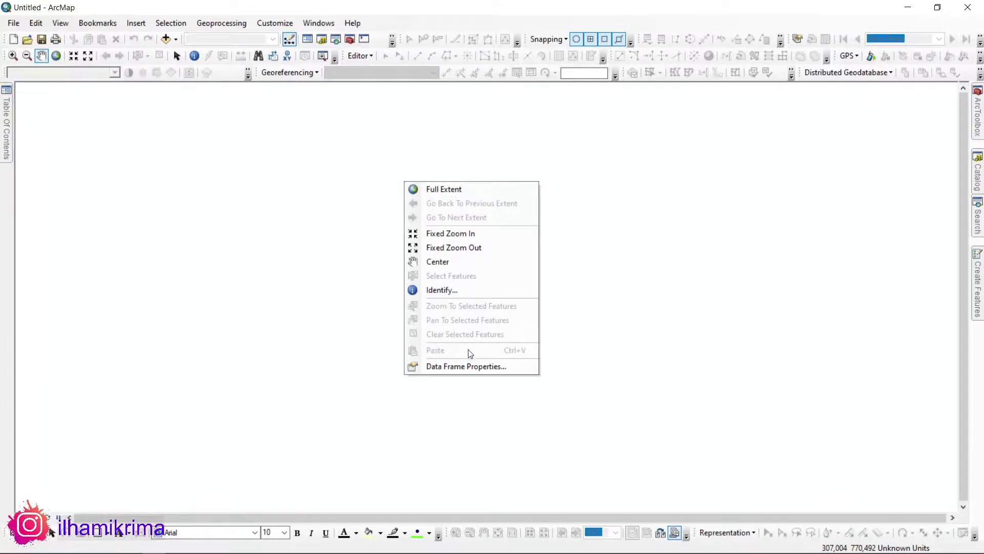
{"action": "left_click", "coordinate": [482, 367]}
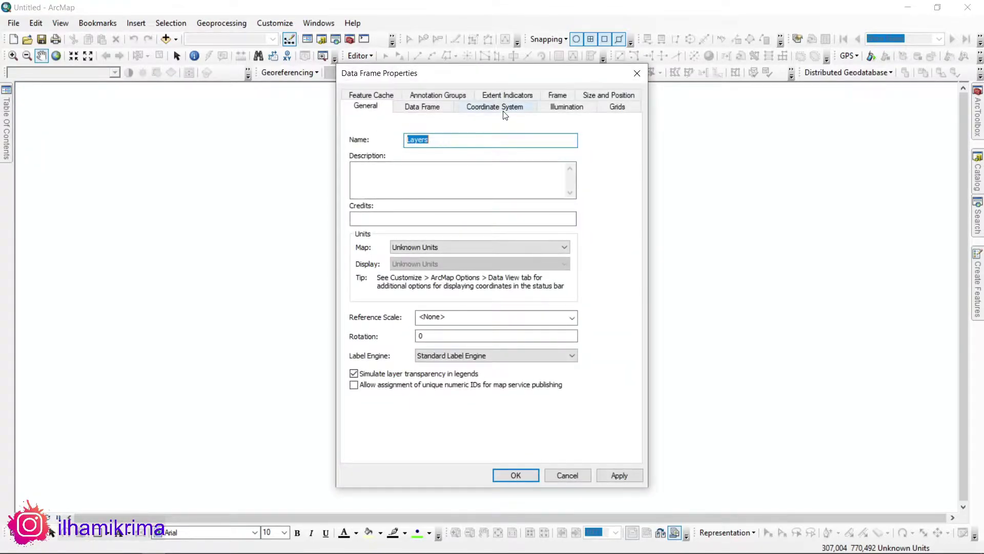
{"action": "left_click", "coordinate": [505, 108]}
{"action": "left_click", "coordinate": [418, 165]}
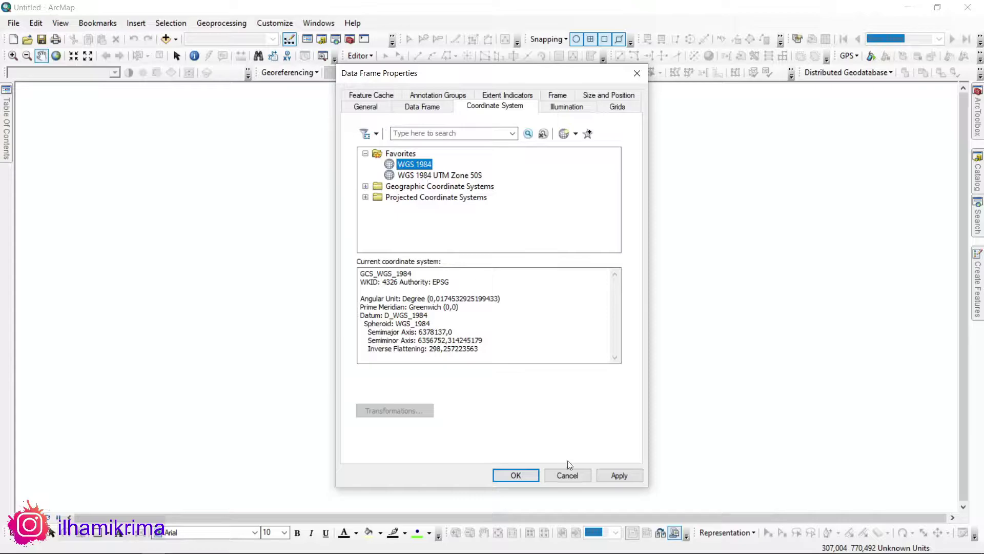
{"action": "left_click", "coordinate": [619, 476]}
{"action": "left_click", "coordinate": [514, 474]}
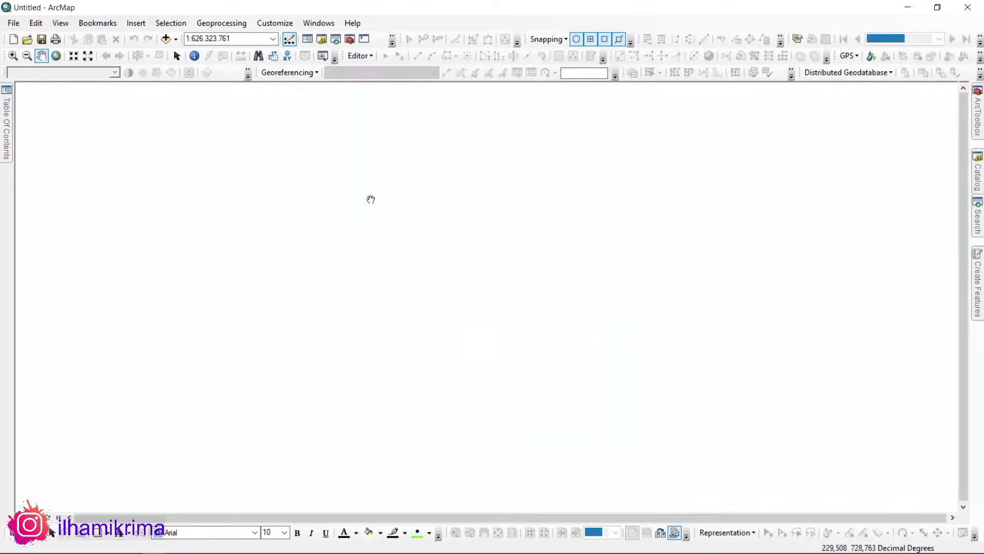
Add "Kawasan RS. Ulin dan Duta Mall.ecw" from the Desktop folder connection to the map's layers.
{"action": "left_click", "coordinate": [7, 153]}
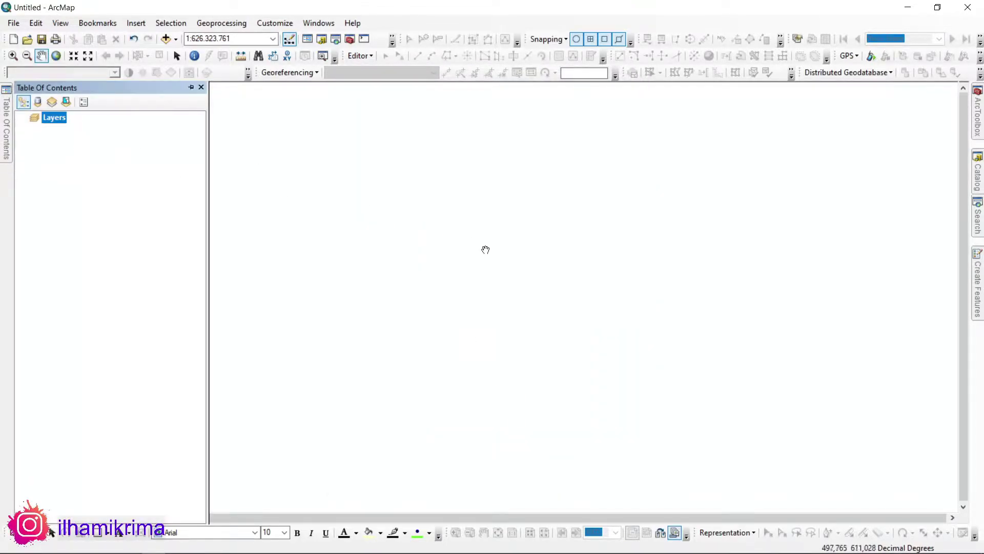
{"action": "right_click", "coordinate": [57, 117]}
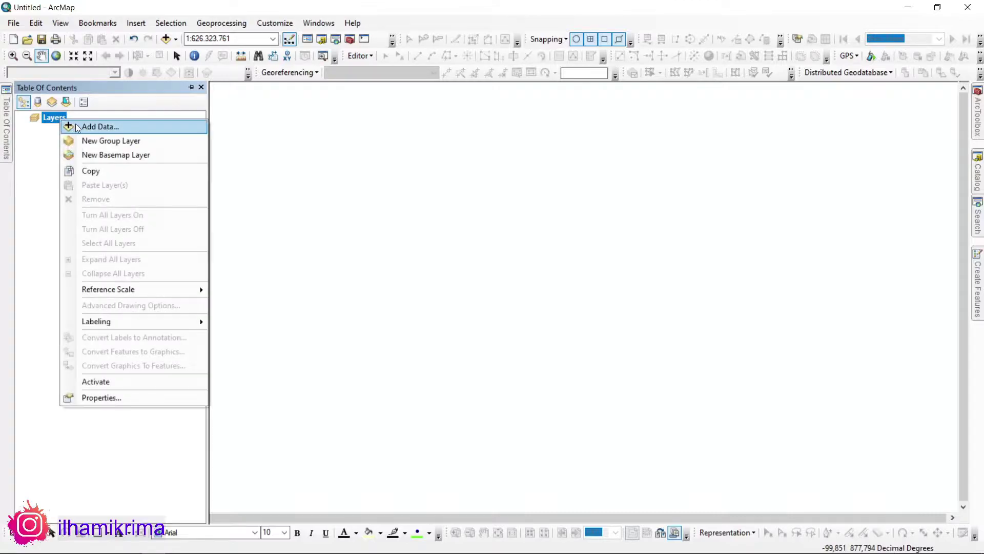
{"action": "left_click", "coordinate": [77, 126]}
{"action": "left_click", "coordinate": [485, 200]}
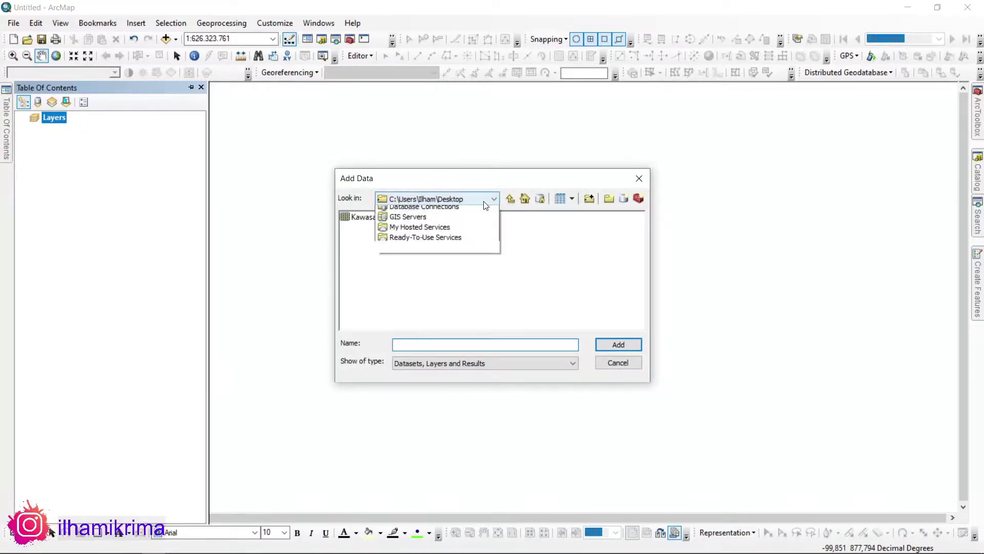
{"action": "left_click", "coordinate": [458, 204]}
{"action": "left_click", "coordinate": [458, 204]}
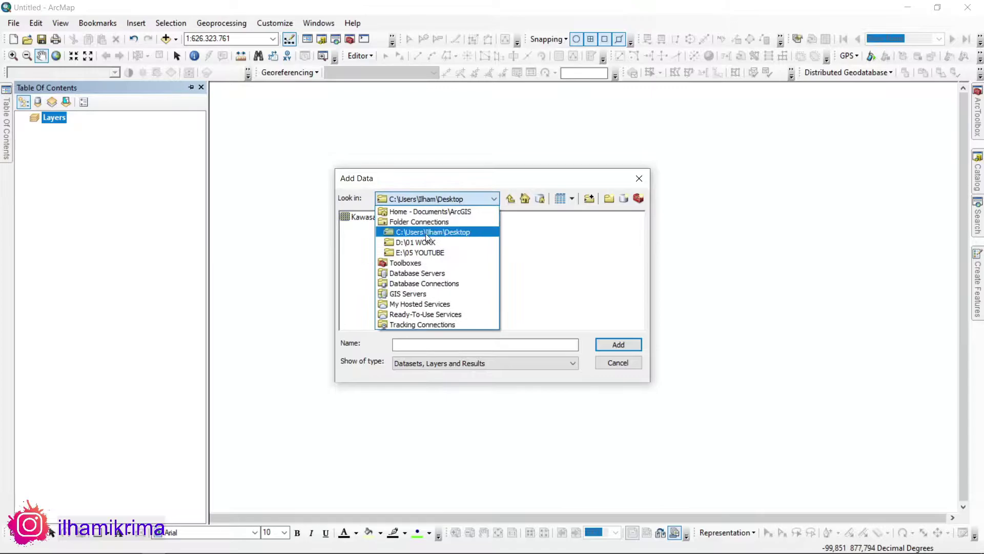
{"action": "left_click", "coordinate": [423, 242]}
{"action": "left_click", "coordinate": [435, 200]}
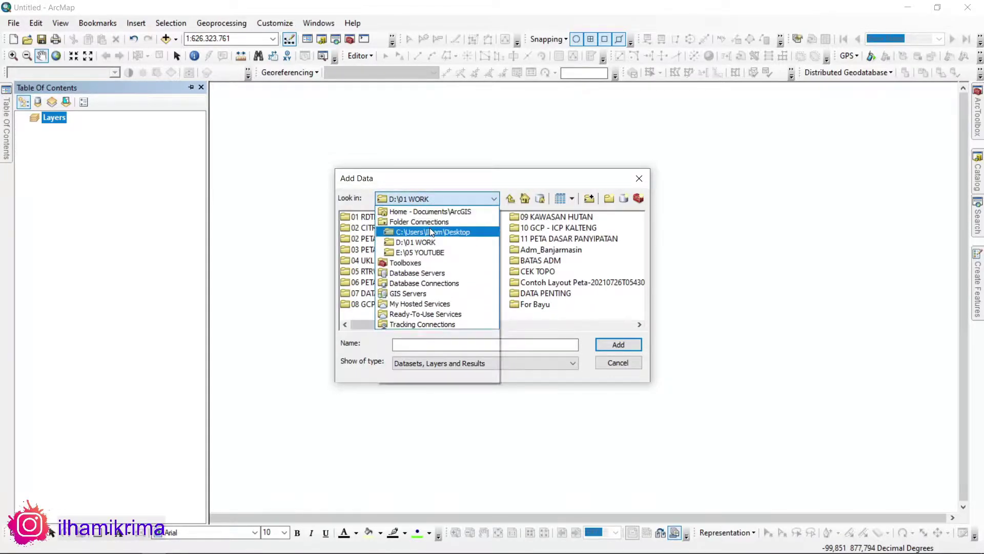
{"action": "left_click", "coordinate": [432, 232]}
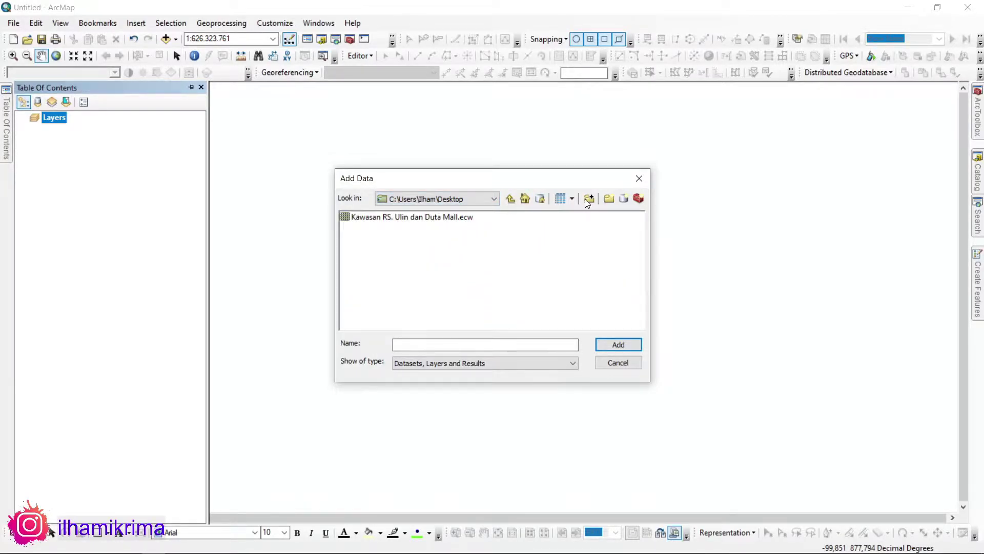
{"action": "left_click", "coordinate": [410, 217]}
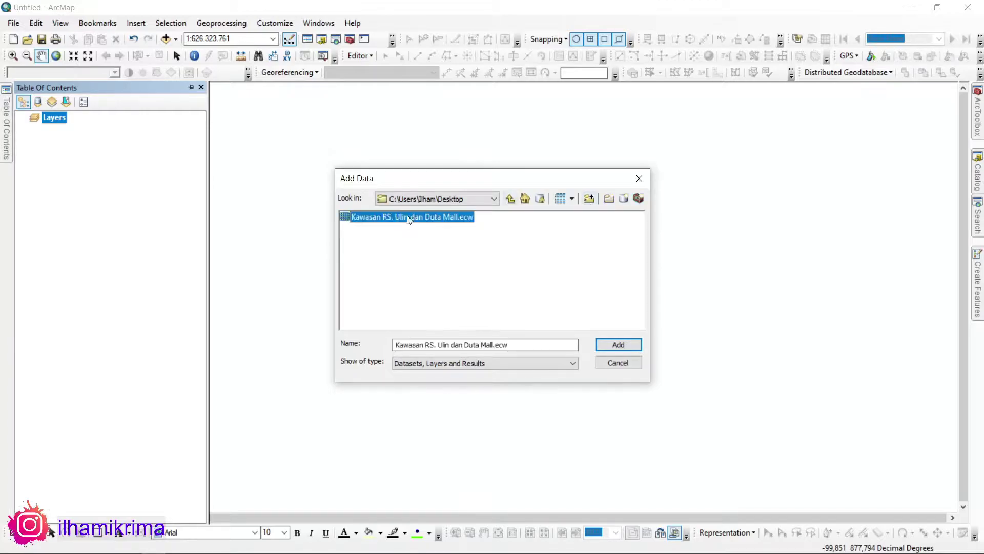
{"action": "left_click", "coordinate": [618, 344]}
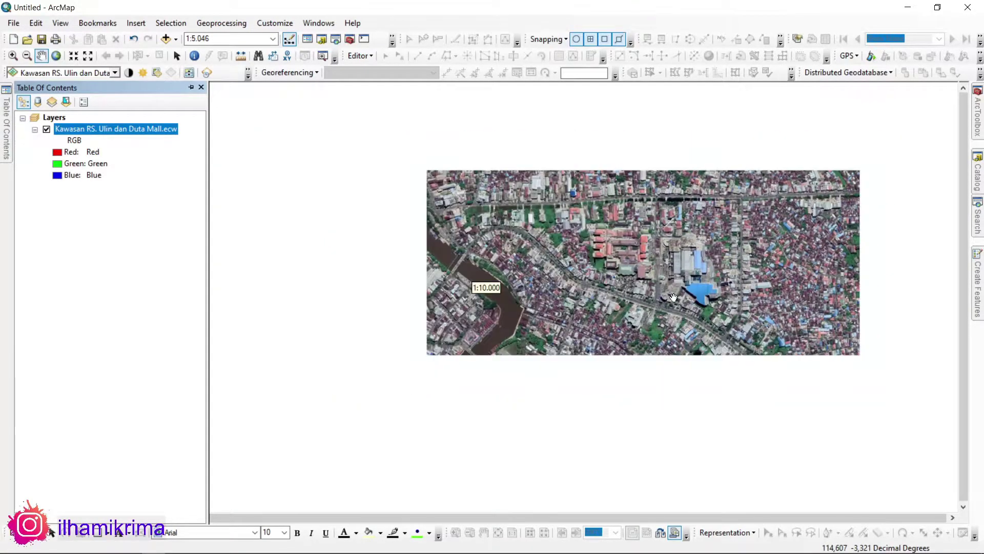
Examine the added satellite image up close around the red-roofed complex and the blue-roofed building, and then as a whole.
{"action": "scroll", "coordinate": [687, 284], "scroll_direction": "up", "scroll_amount": 3}
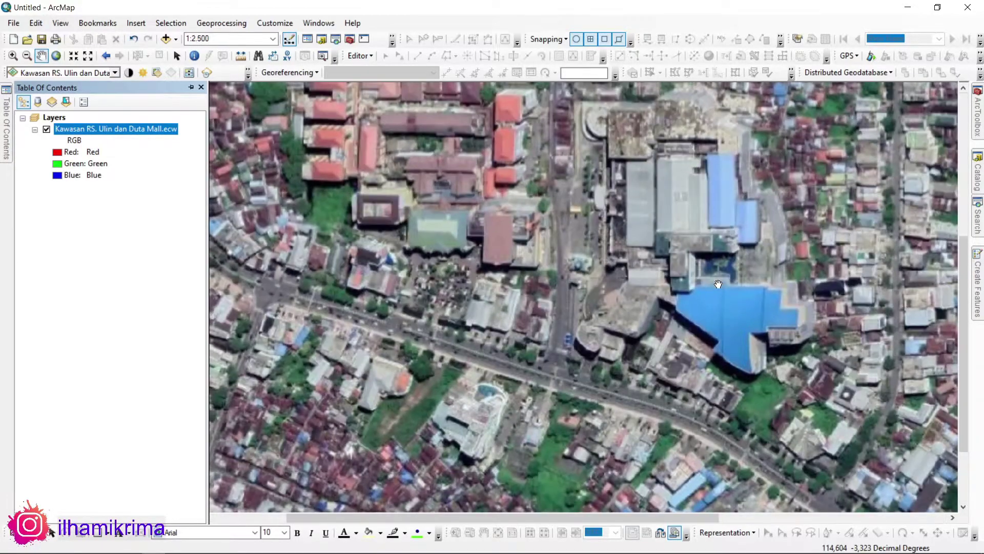
{"action": "scroll", "coordinate": [583, 310], "scroll_direction": "down", "scroll_amount": 2}
{"action": "scroll", "coordinate": [439, 291], "scroll_direction": "up", "scroll_amount": 2}
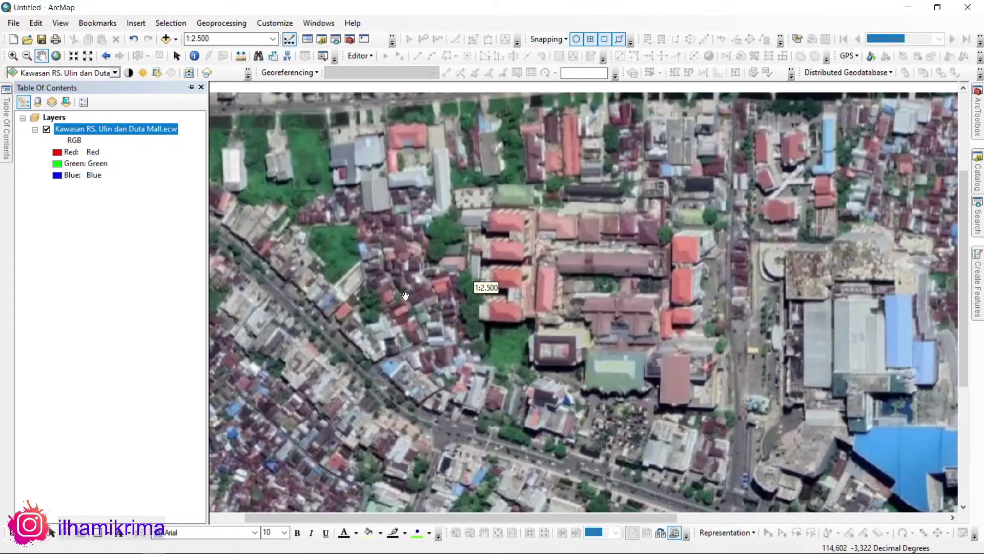
{"action": "scroll", "coordinate": [404, 297], "scroll_direction": "down", "scroll_amount": 4}
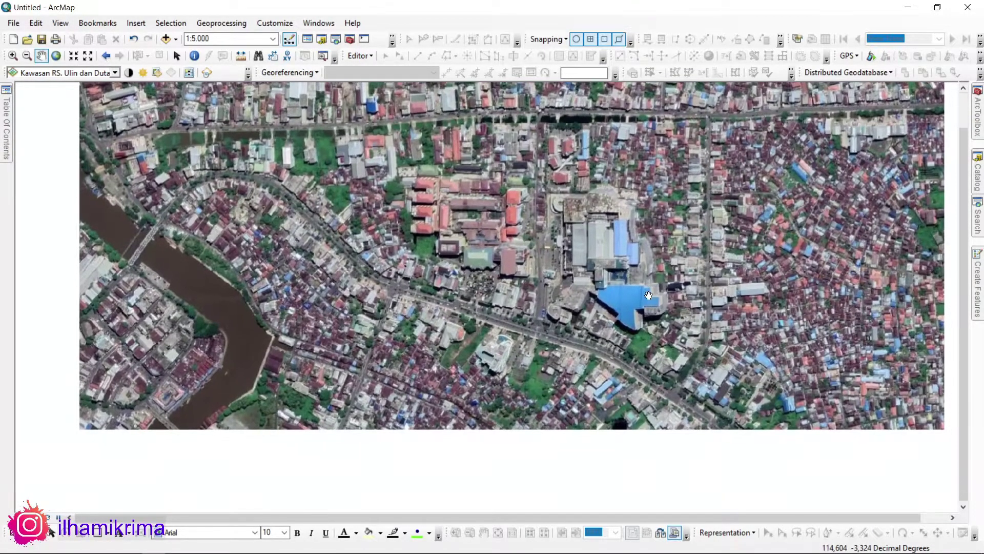
{"action": "scroll", "coordinate": [812, 362], "scroll_direction": "down", "scroll_amount": 1}
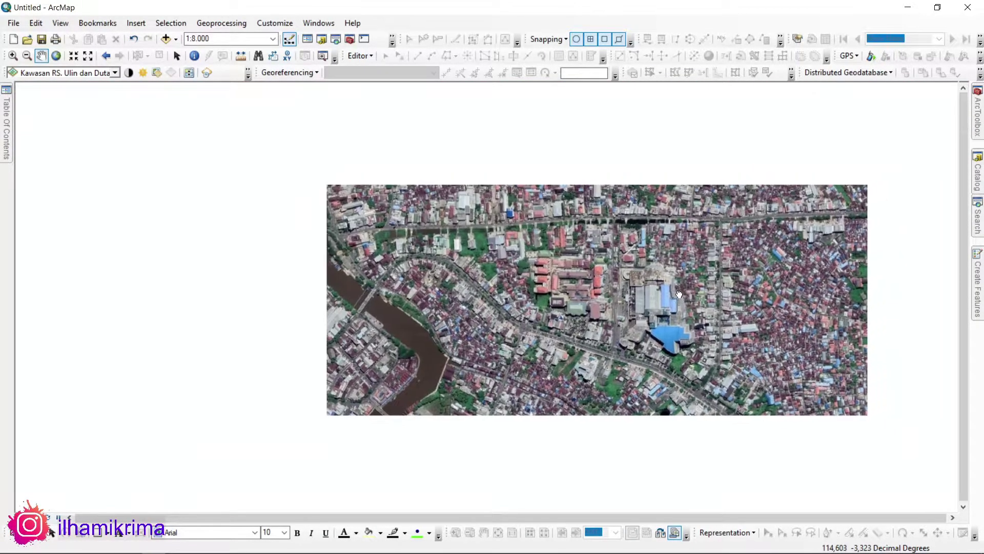
Examine the satellite image up close around the red-roofed complex and the blue-roofed building, then the surrounding roads and river across its full extent.
{"action": "scroll", "coordinate": [569, 290], "scroll_direction": "up", "scroll_amount": 1}
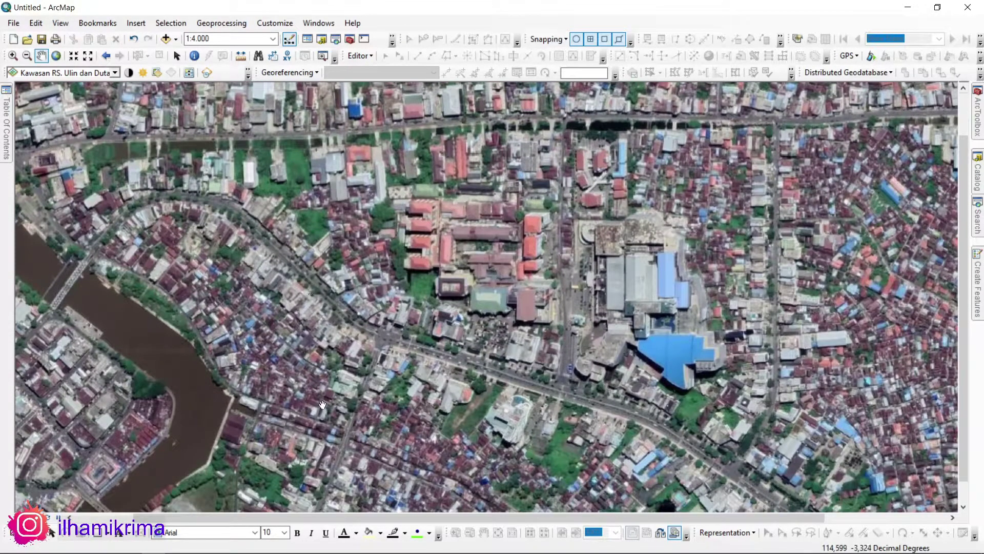
{"action": "scroll", "coordinate": [612, 329], "scroll_direction": "down", "scroll_amount": 1}
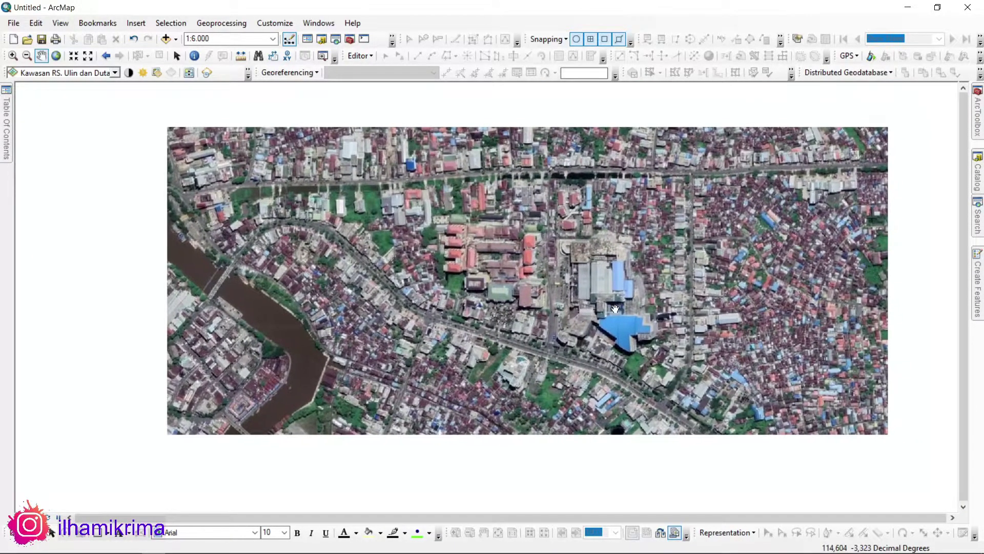
{"action": "scroll", "coordinate": [615, 308], "scroll_direction": "up", "scroll_amount": 1}
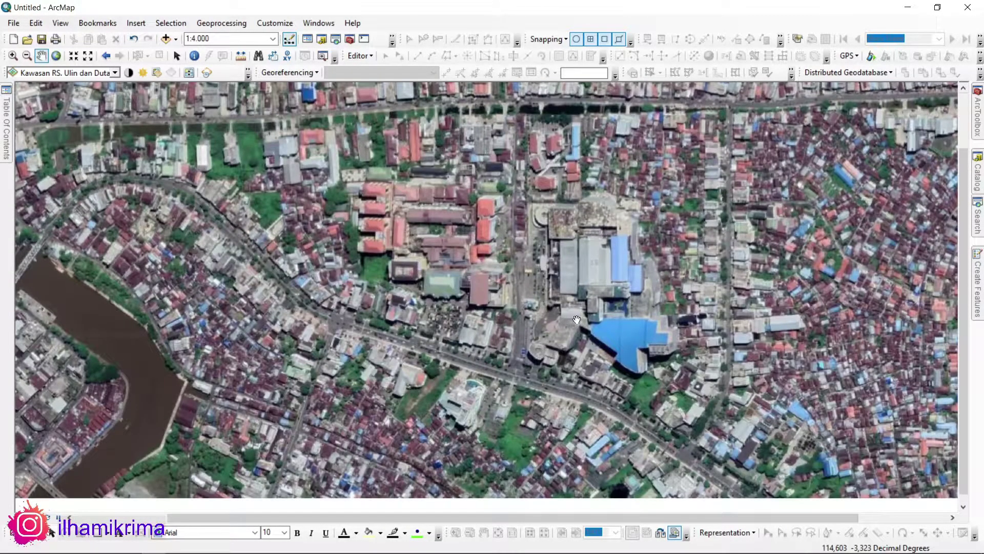
{"action": "scroll", "coordinate": [574, 319], "scroll_direction": "up", "scroll_amount": 1}
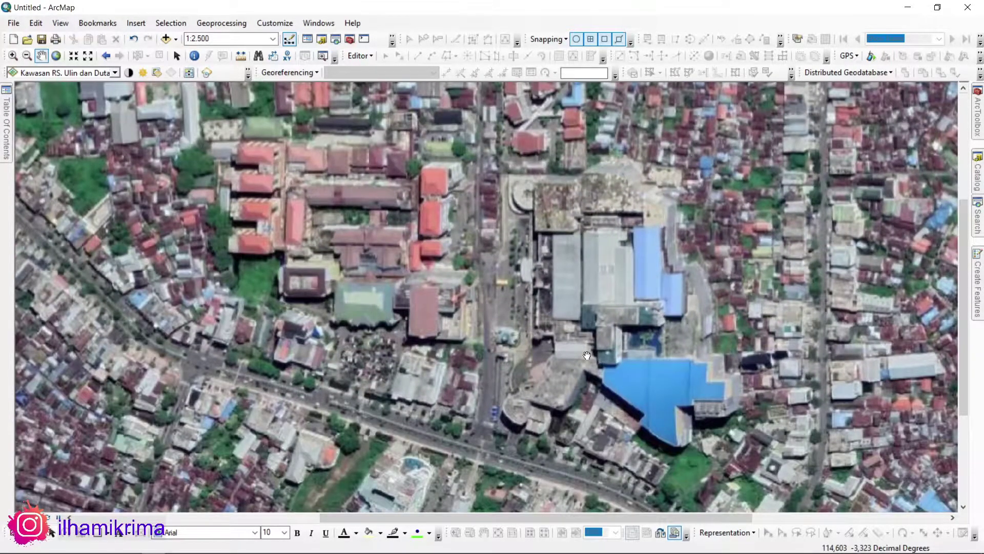
{"action": "left_click_drag", "start_coordinate": [585, 354], "coordinate": [576, 299]}
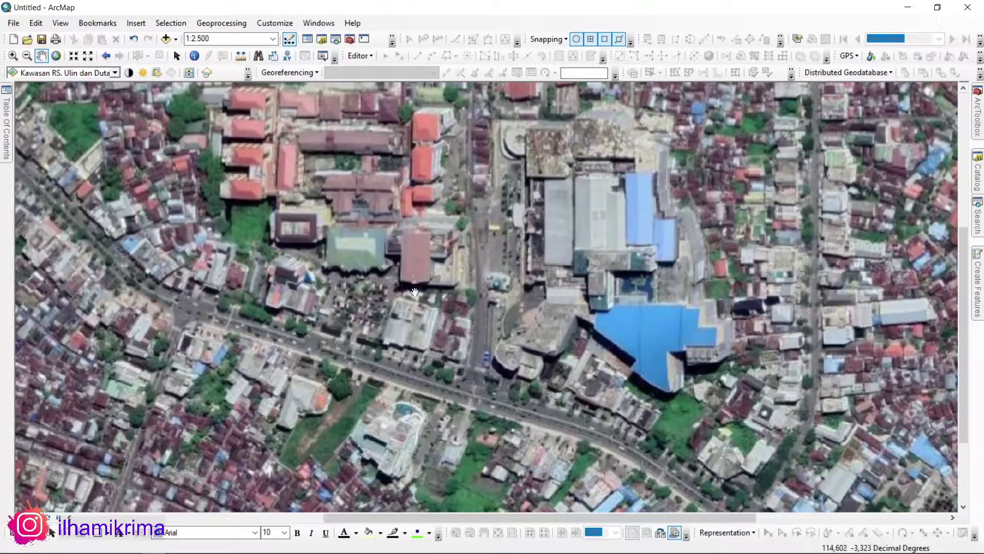
{"action": "left_click_drag", "start_coordinate": [446, 242], "coordinate": [528, 300]}
{"action": "left_click_drag", "start_coordinate": [614, 308], "coordinate": [545, 292]}
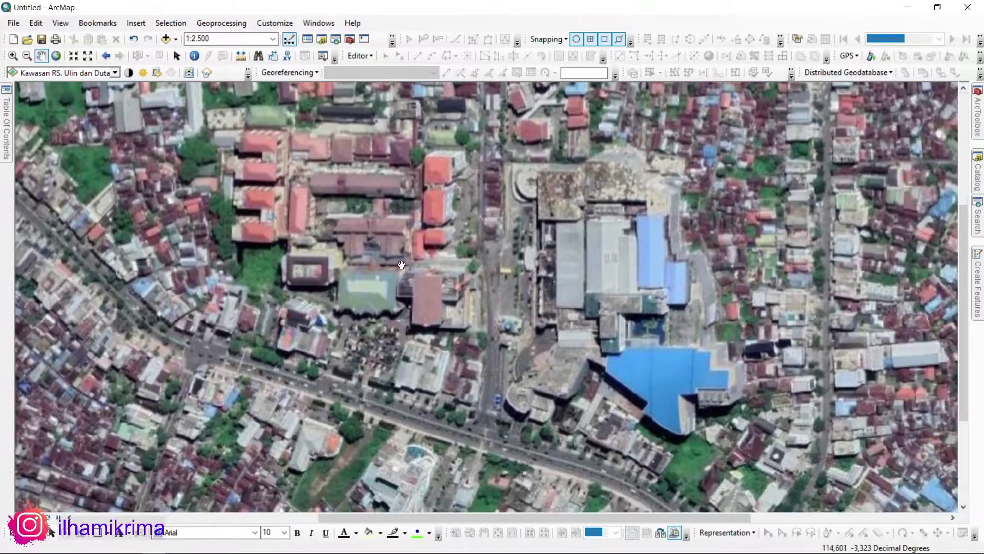
{"action": "left_click_drag", "start_coordinate": [288, 179], "coordinate": [378, 220]}
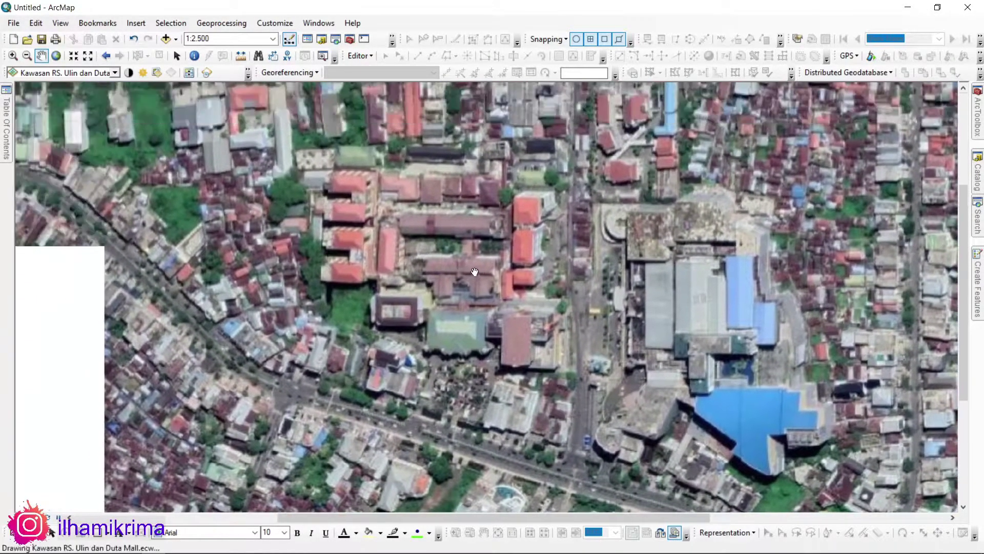
{"action": "scroll", "coordinate": [378, 220], "scroll_direction": "down", "scroll_amount": 3}
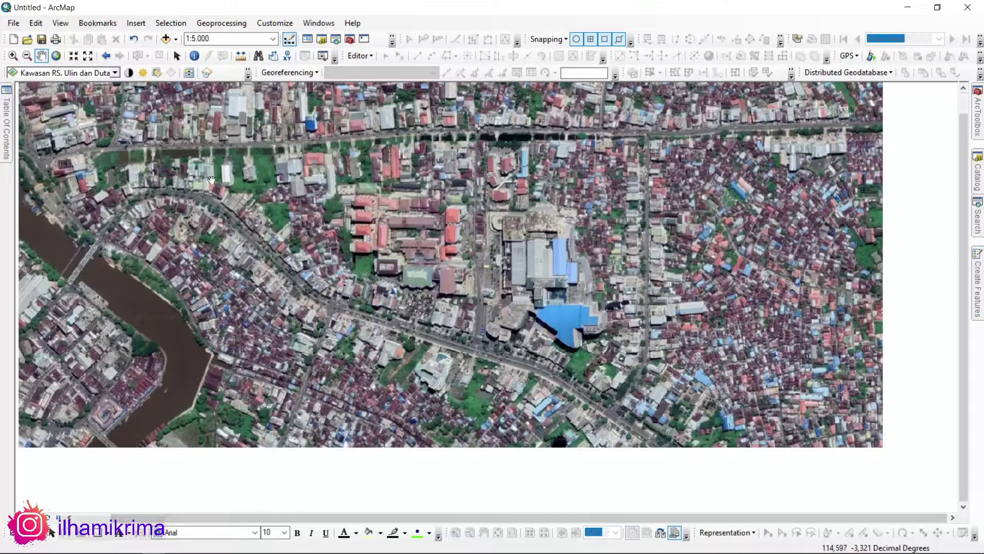
{"action": "left_click_drag", "start_coordinate": [448, 218], "coordinate": [497, 240]}
{"action": "left_click_drag", "start_coordinate": [585, 238], "coordinate": [564, 239]}
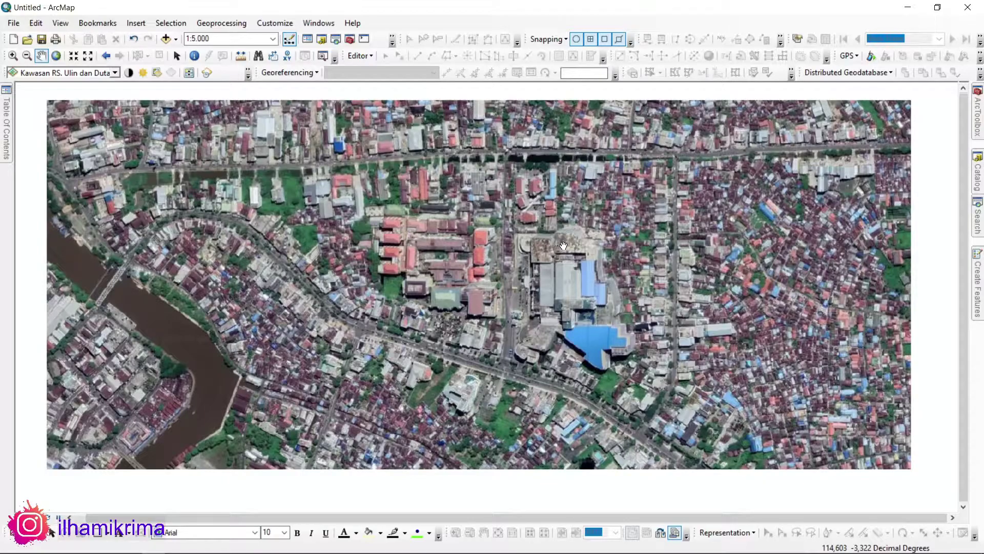
{"action": "mouse_move", "coordinate": [606, 241]}
{"action": "left_mouse_down"}
{"action": "mouse_move", "coordinate": [607, 259]}
{"action": "mouse_move", "coordinate": [622, 251]}
{"action": "left_mouse_up"}
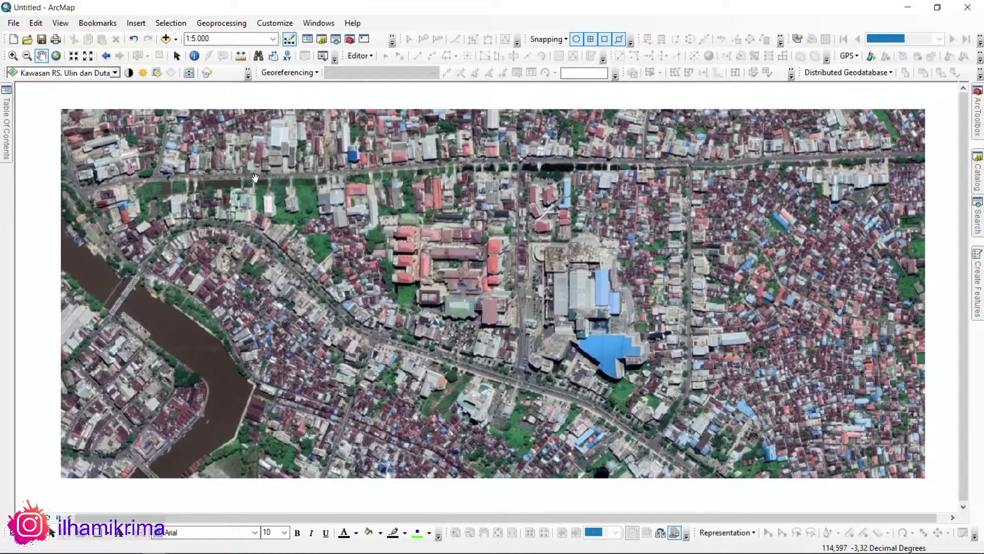
{"action": "mouse_move", "coordinate": [690, 224]}
{"action": "left_mouse_down"}
{"action": "mouse_move", "coordinate": [672, 229]}
{"action": "mouse_move", "coordinate": [689, 226]}
{"action": "mouse_move", "coordinate": [681, 224]}
{"action": "left_mouse_up"}
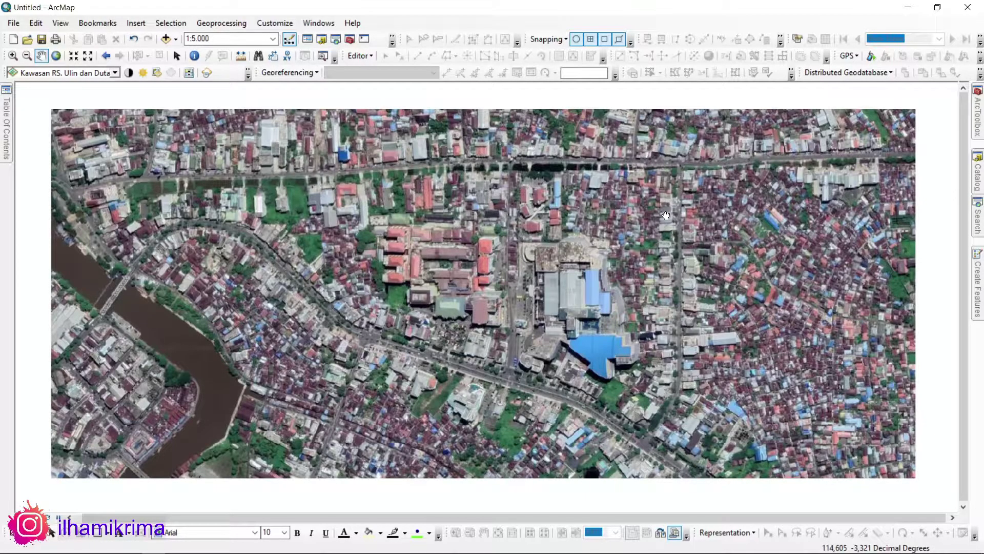
{"action": "left_click_drag", "start_coordinate": [694, 253], "coordinate": [688, 251]}
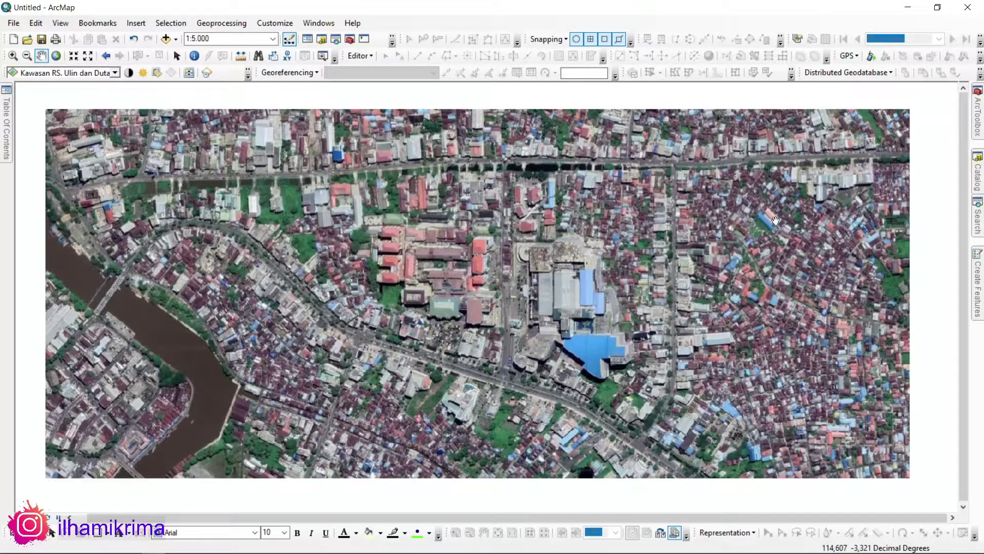
Start a new shapefile in the E:\05 YOUTUBE folder connection, naming it Jaringan_Jalan with the Polyline feature type.
{"action": "left_click", "coordinate": [977, 177]}
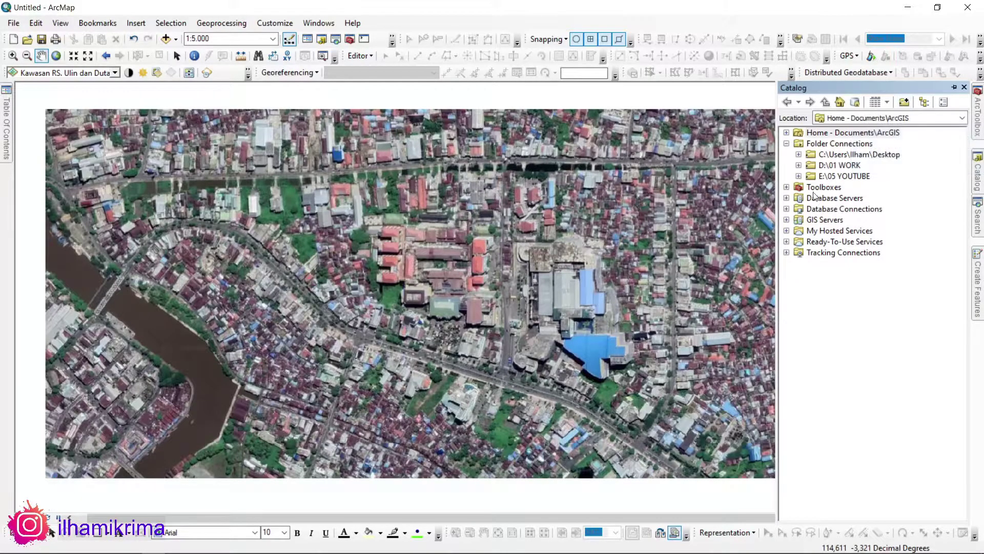
{"action": "right_click", "coordinate": [857, 179]}
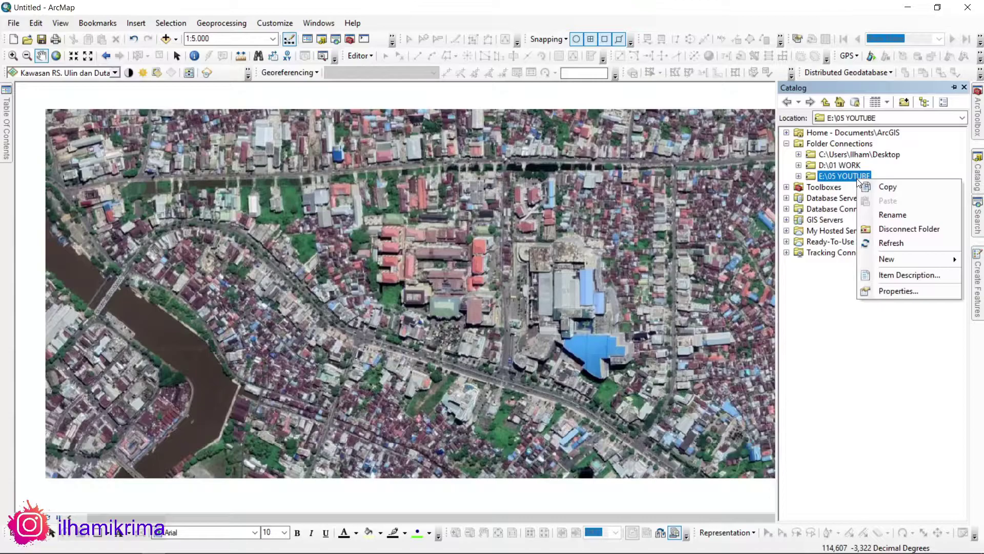
{"action": "mouse_move", "coordinate": [888, 256]}
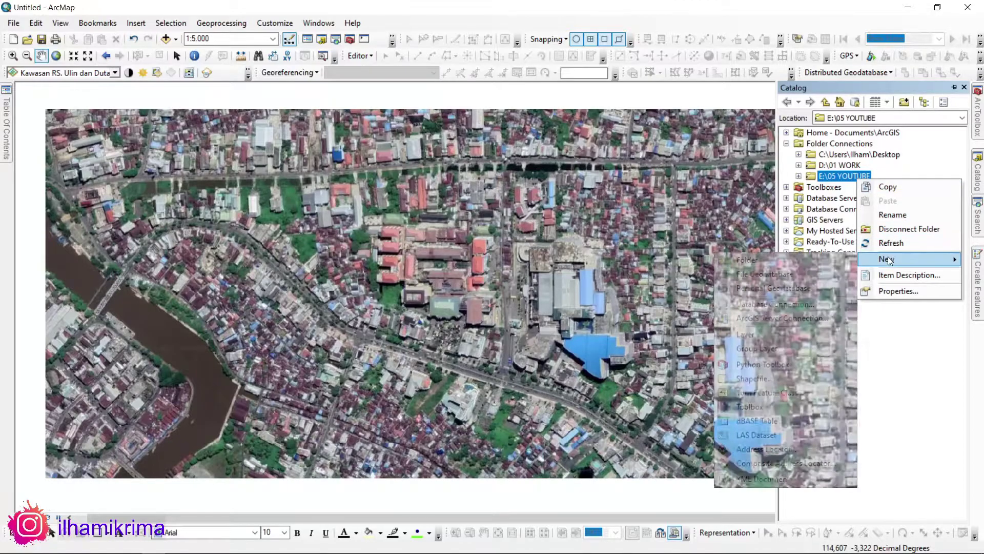
{"action": "left_click", "coordinate": [762, 380]}
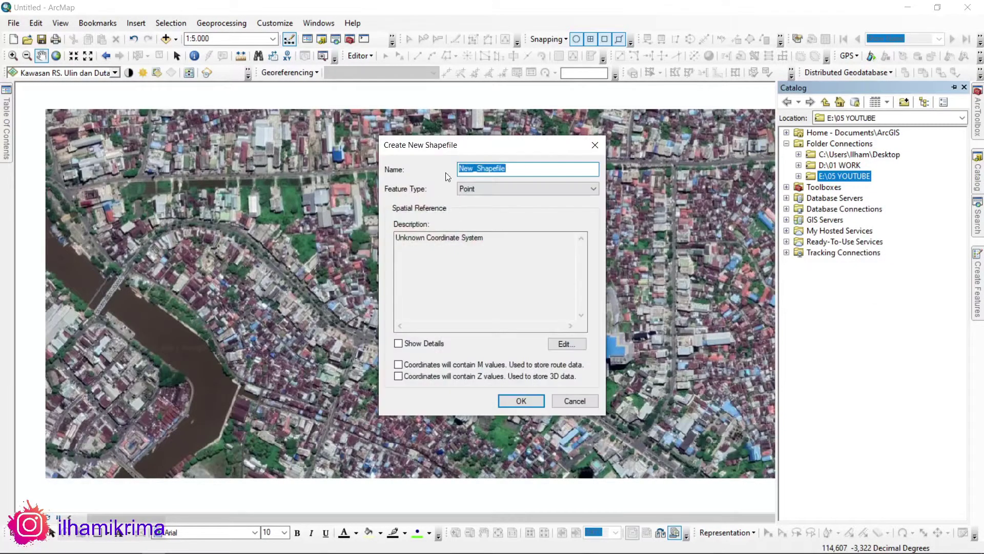
{"action": "left_click_drag", "start_coordinate": [464, 150], "coordinate": [333, 159]}
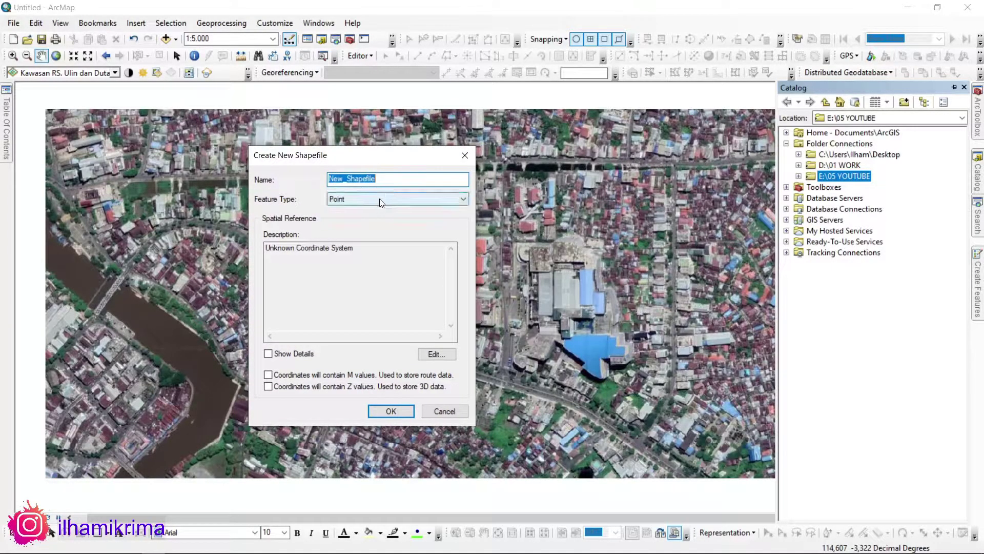
{"action": "left_click", "coordinate": [429, 198]}
{"action": "left_click", "coordinate": [423, 196]}
{"action": "left_click_drag", "start_coordinate": [411, 179], "coordinate": [251, 182]}
{"action": "type", "text": "Ja"}
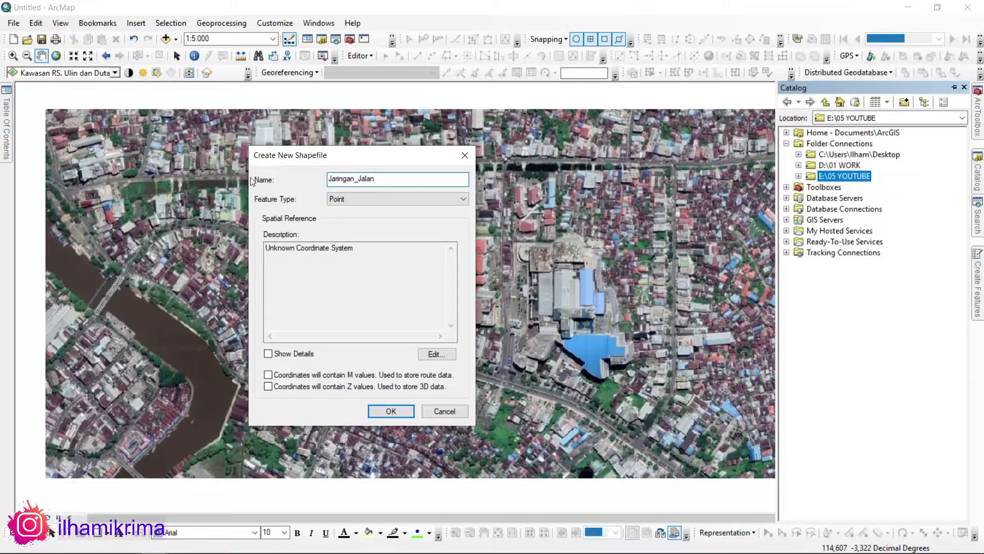
{"action": "type", "text": "ringan_Jalan"}
{"action": "left_click", "coordinate": [351, 201]}
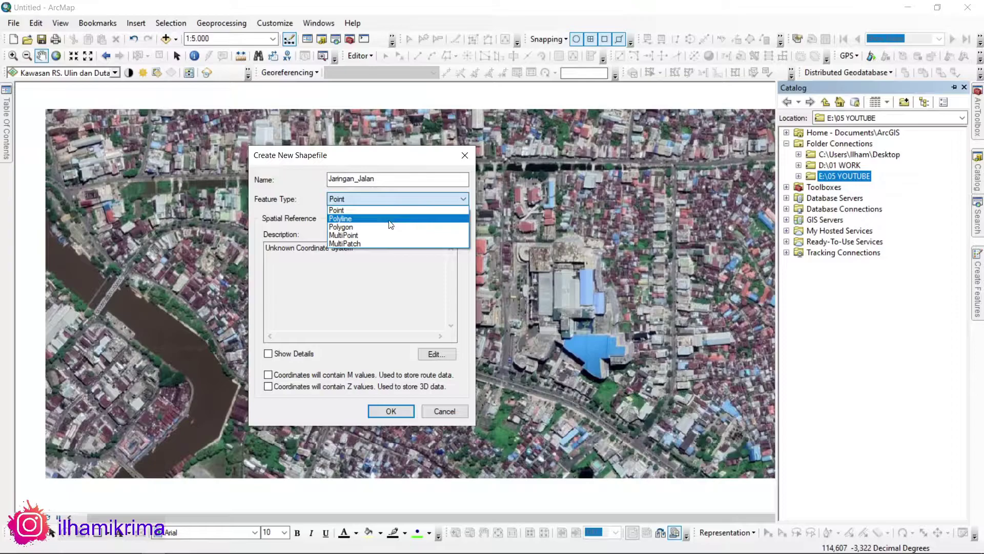
{"action": "left_click", "coordinate": [370, 219]}
{"action": "left_click", "coordinate": [433, 354]}
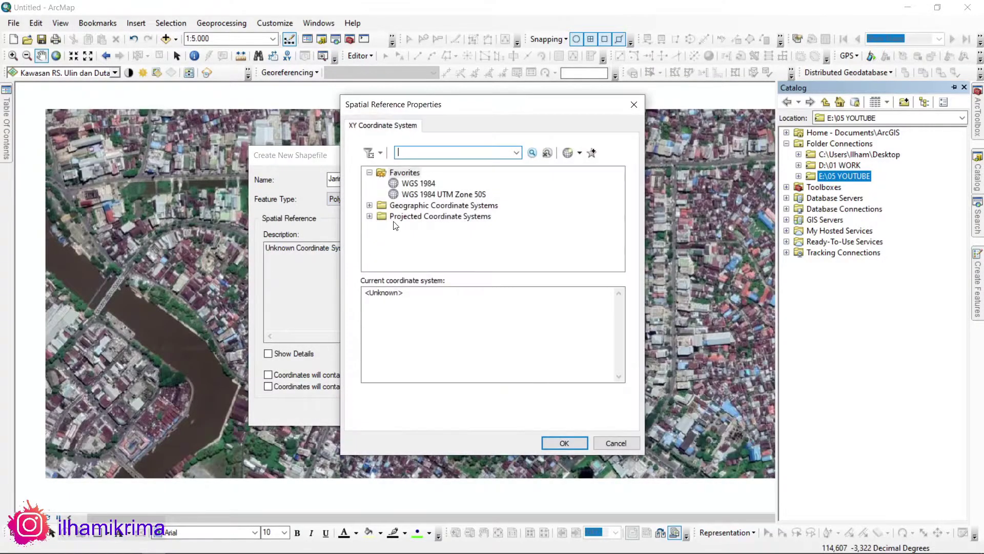
{"action": "left_click", "coordinate": [450, 196]}
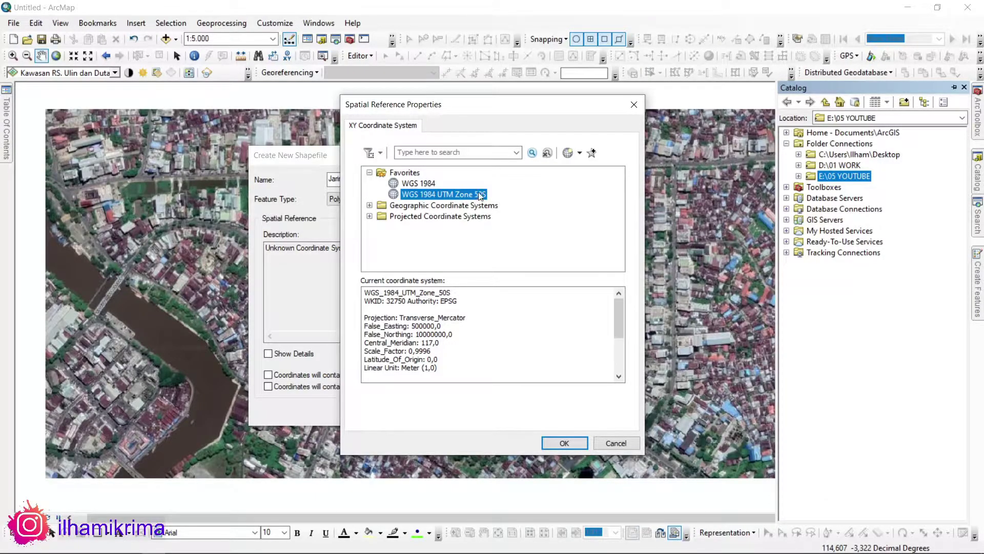
{"action": "left_click_drag", "start_coordinate": [449, 105], "coordinate": [403, 97]}
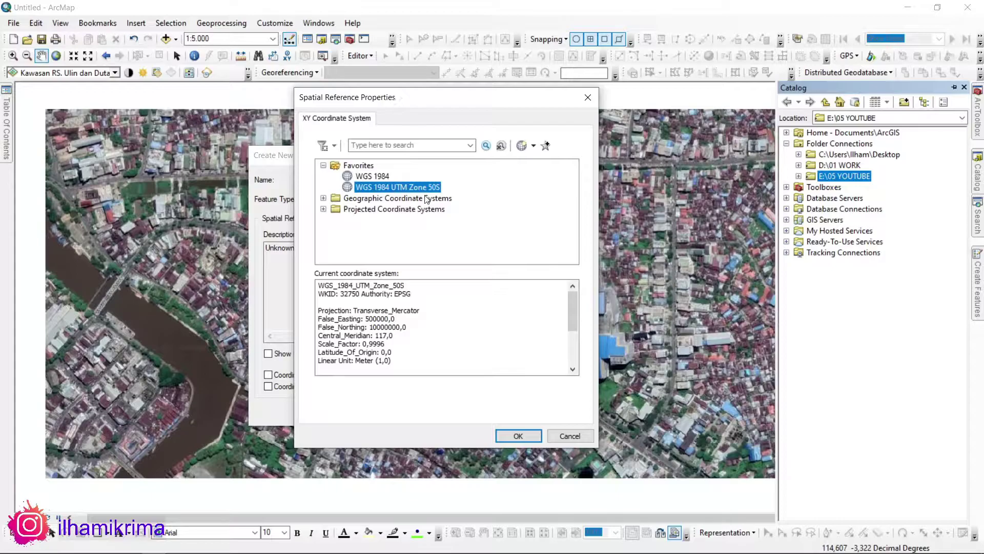
{"action": "left_click", "coordinate": [323, 165]}
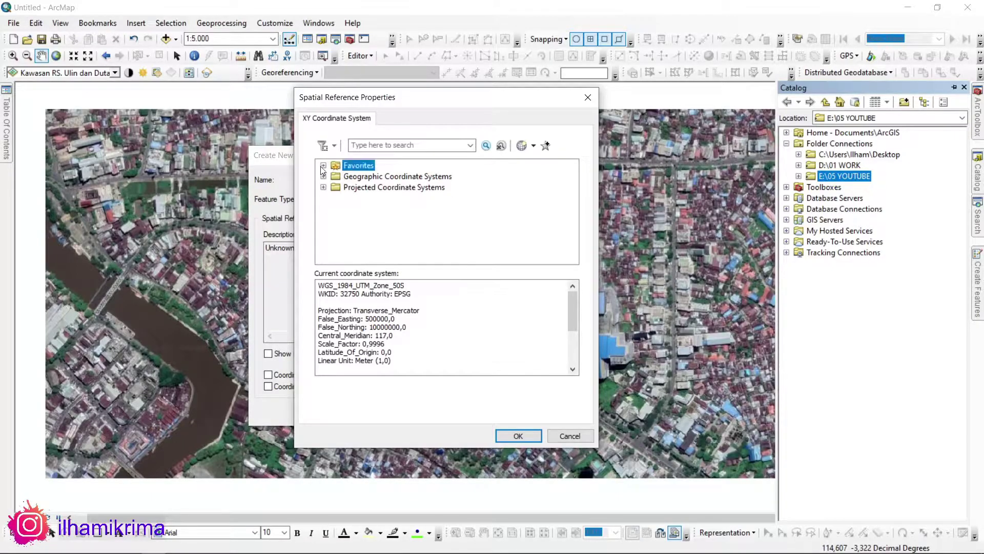
{"action": "left_click", "coordinate": [324, 187]}
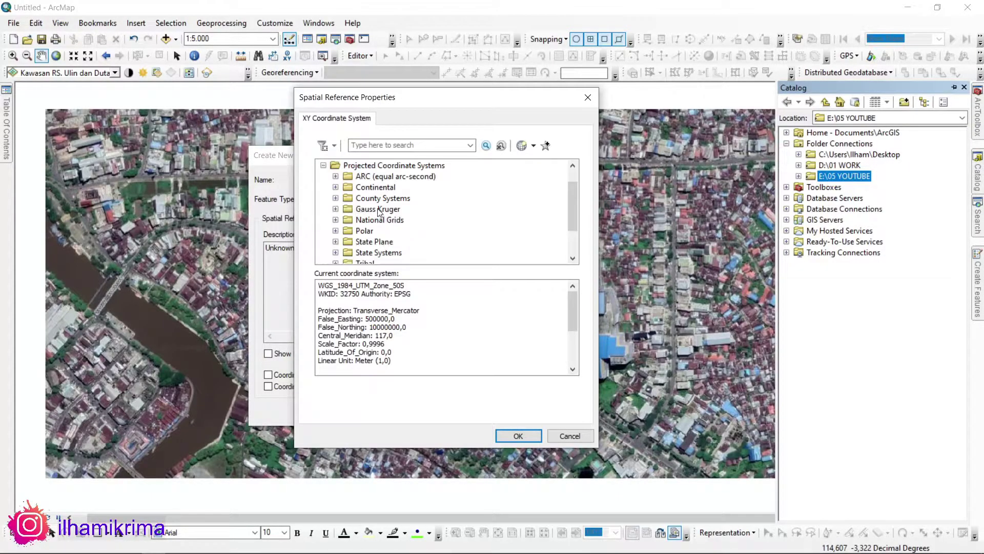
{"action": "left_click", "coordinate": [155, 544]}
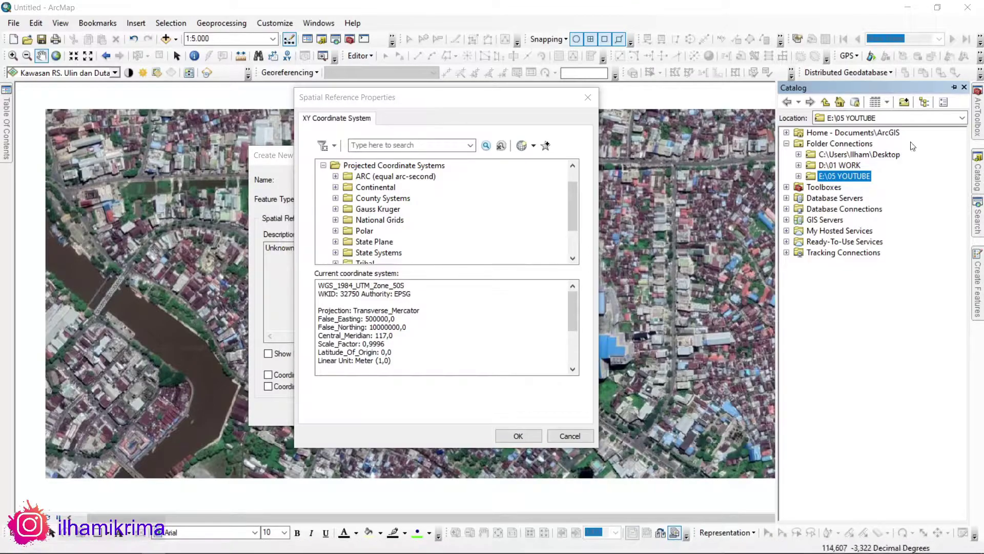
{"action": "left_click", "coordinate": [587, 97]}
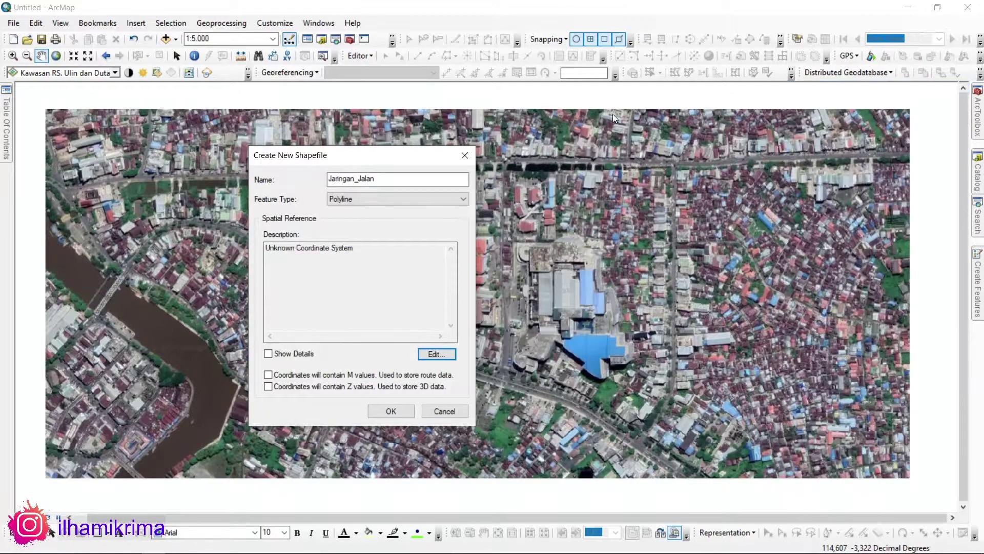
Switch to Google Chrome and open the Google Images search page.
{"action": "mouse_move", "coordinate": [133, 552]}
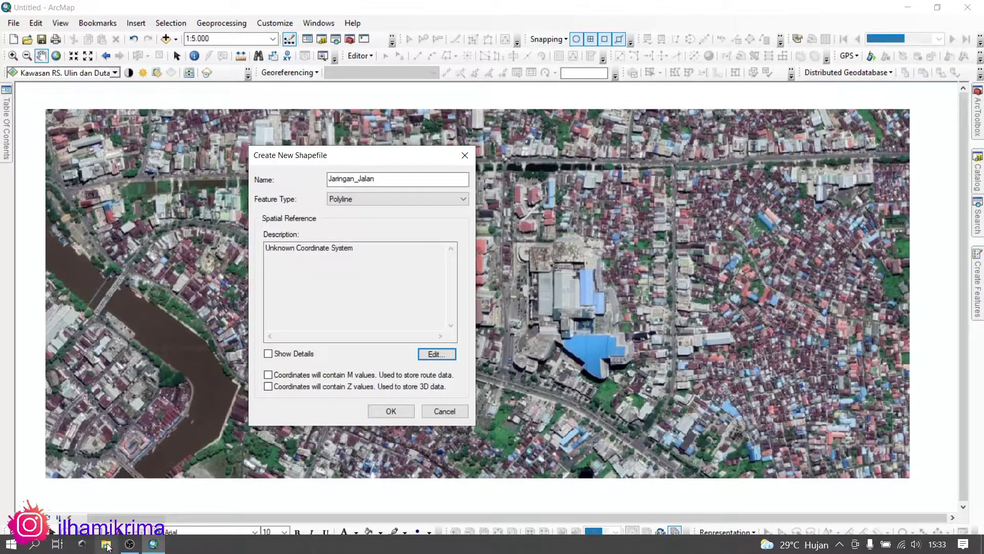
{"action": "left_click", "coordinate": [35, 545]}
{"action": "type", "text": "goo"}
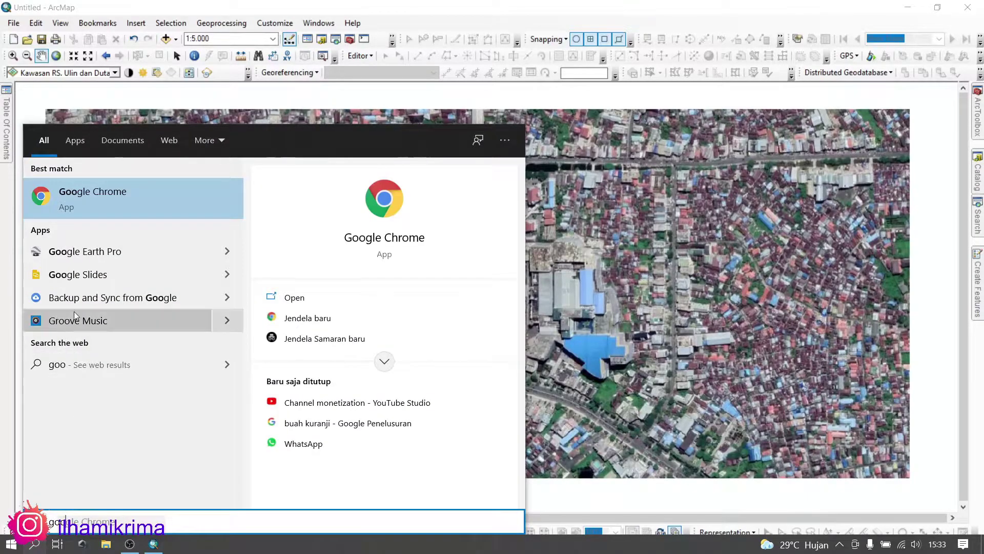
{"action": "left_click", "coordinate": [144, 205]}
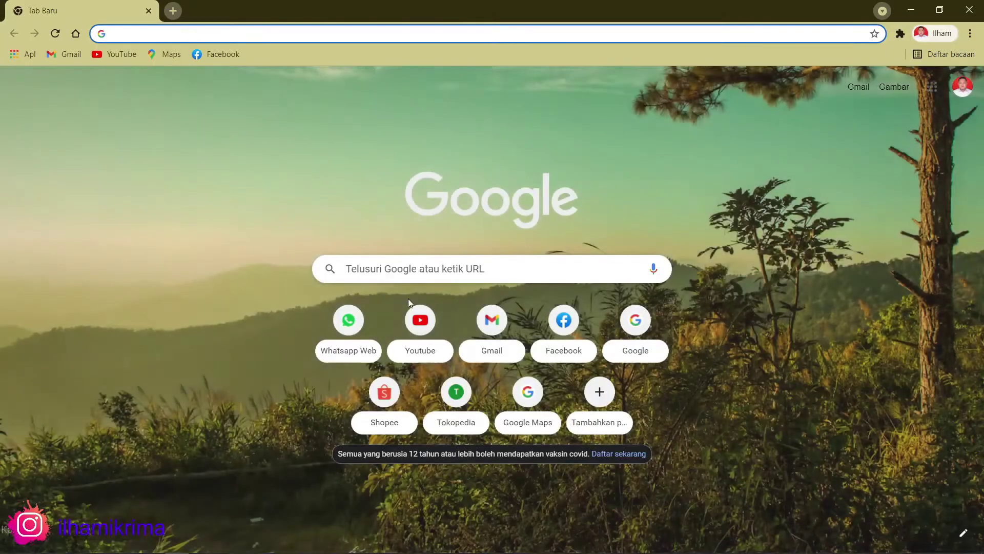
{"action": "left_click", "coordinate": [631, 351]}
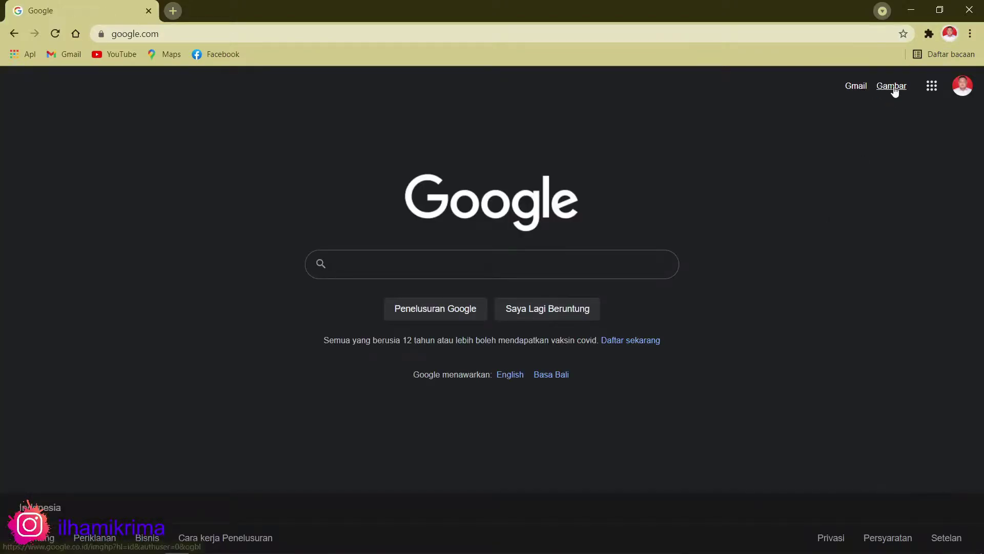
{"action": "left_click", "coordinate": [893, 87]}
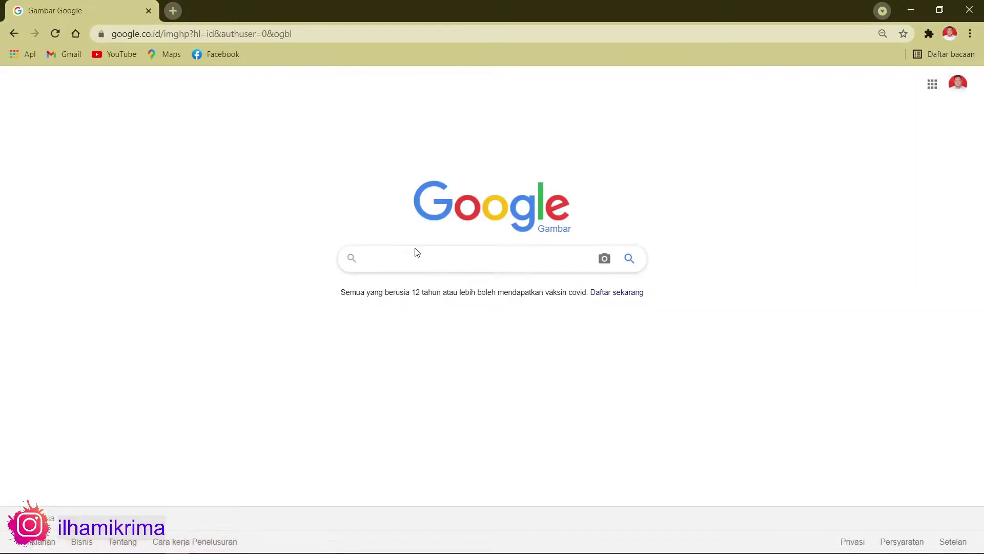
Search the images for "zona utm" and open the source page of the Indonesian UTM zone map from Asifah.com.
{"action": "type", "text": "zona utm"}
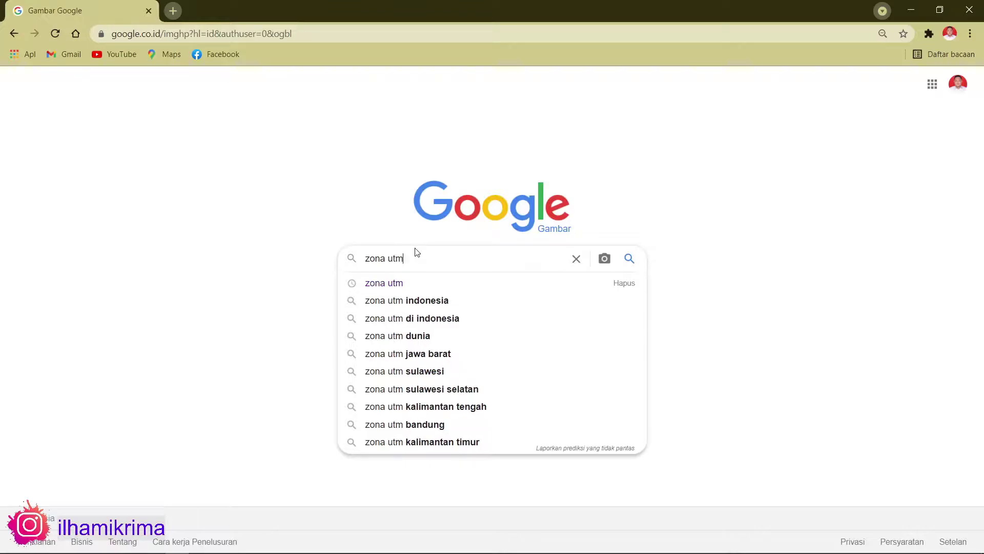
{"action": "key", "text": "Return"}
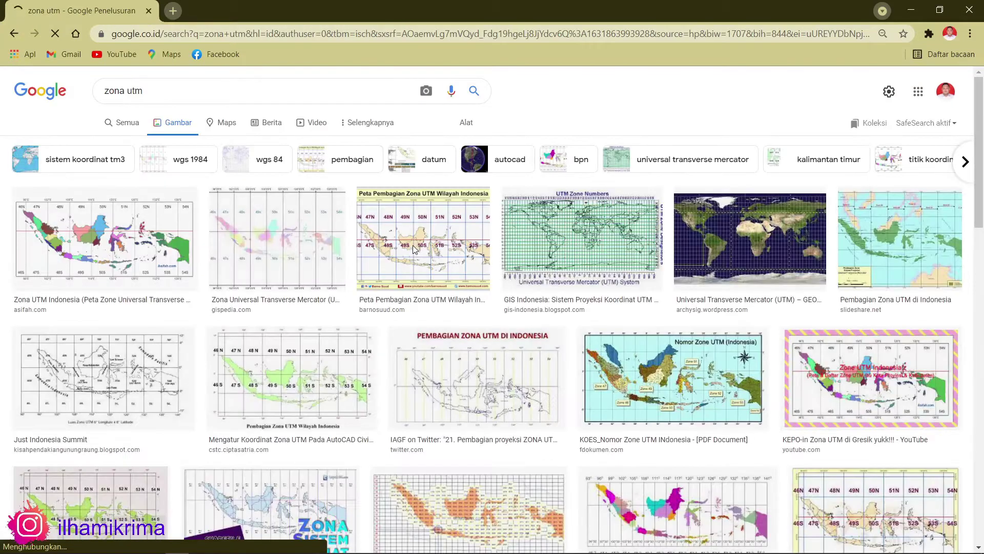
{"action": "left_click", "coordinate": [121, 255]}
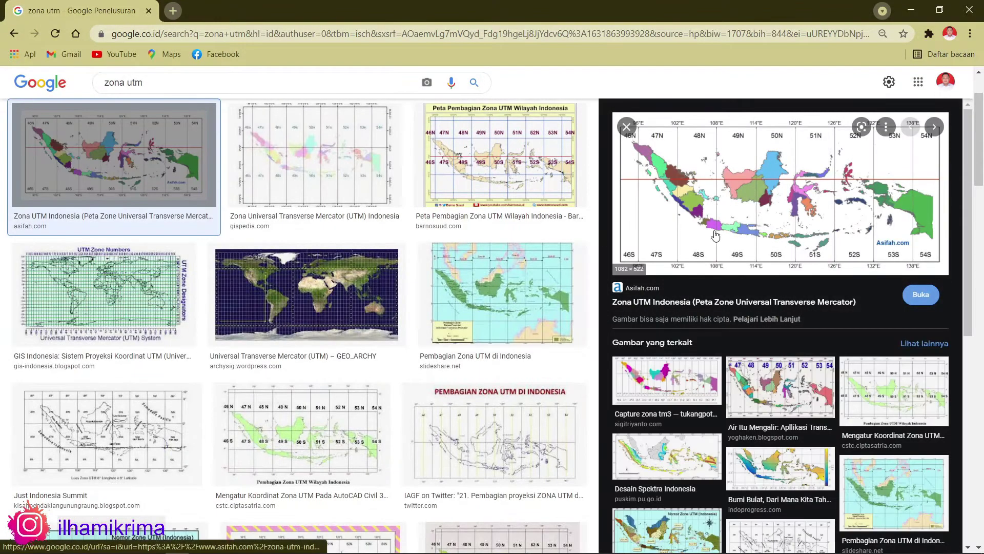
{"action": "left_click", "coordinate": [816, 174]}
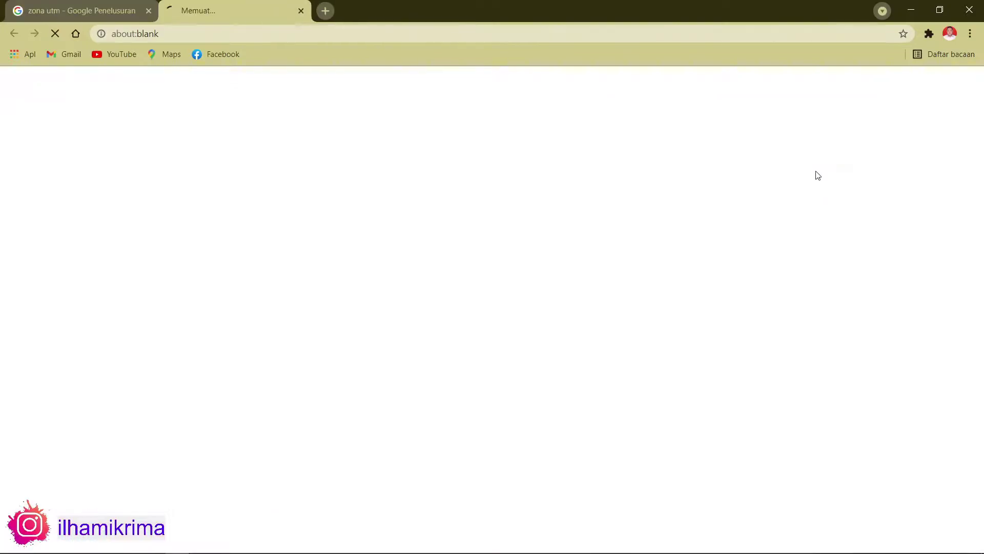
Examine the map of Indonesian UTM zones on the Asifah page, and switch back to ArcMap.
{"action": "scroll", "coordinate": [343, 202], "scroll_direction": "down", "scroll_amount": 15}
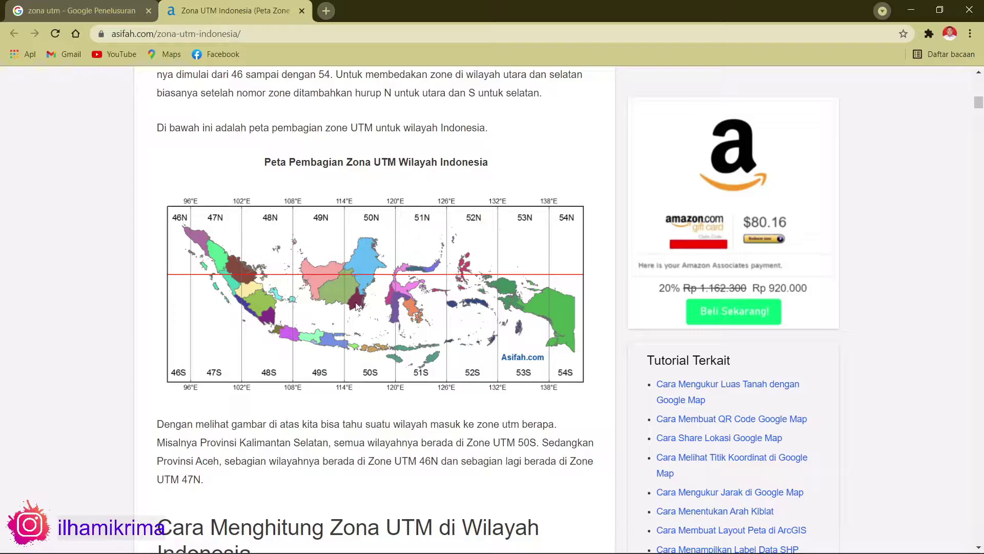
{"action": "left_click", "coordinate": [910, 9]}
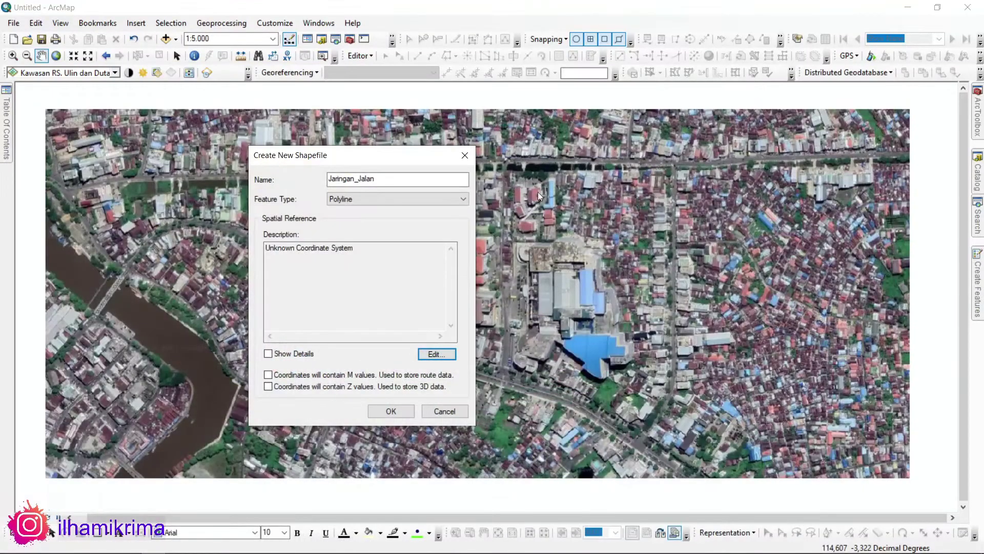
Assign the WGS 1984 UTM Zone 50S coordinate system to the Jaringan_Jalan shapefile and create it.
{"action": "left_click", "coordinate": [437, 354]}
{"action": "left_click", "coordinate": [429, 195]}
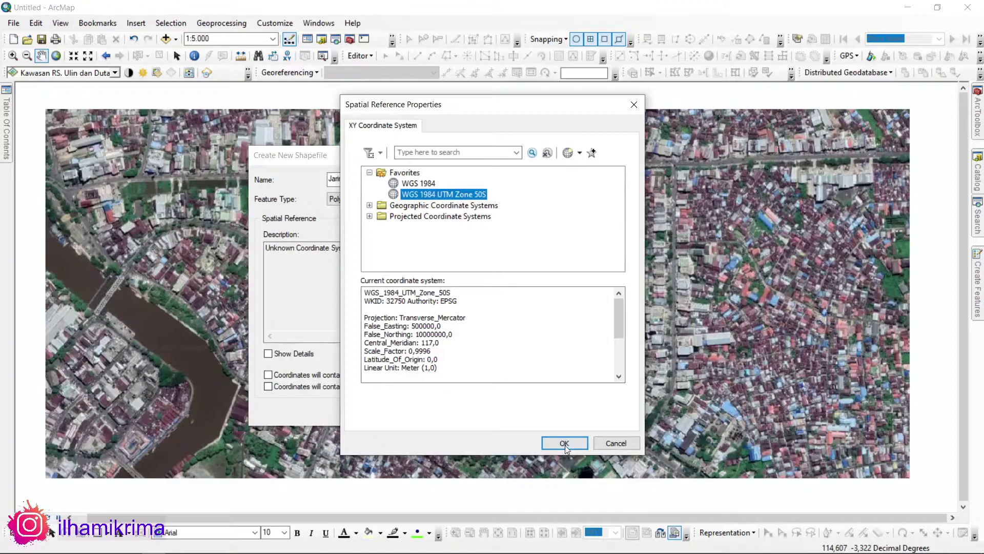
{"action": "left_click", "coordinate": [564, 444]}
{"action": "left_click", "coordinate": [405, 414]}
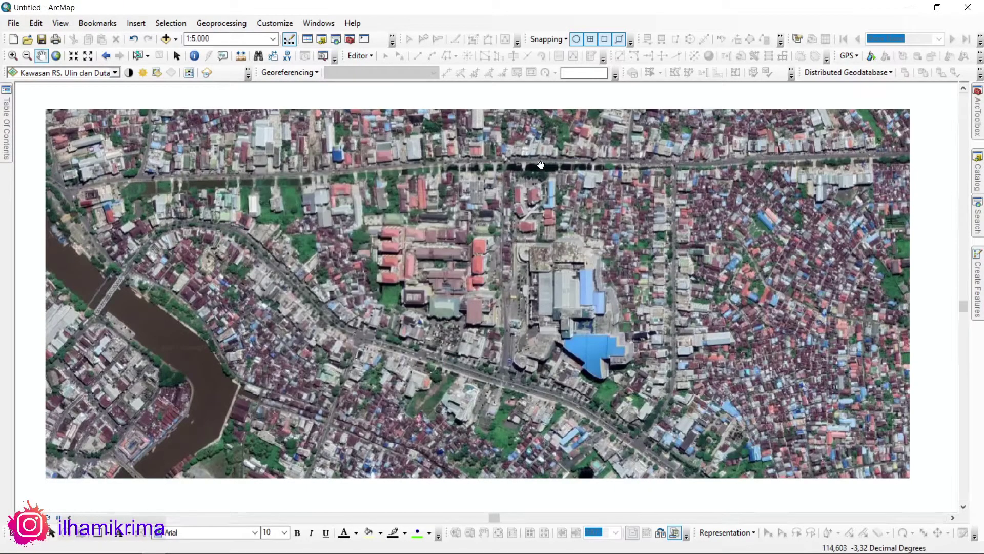
Start an edit session at the river bridge and activate the Jaringan_Jalan template for drawing lines.
{"action": "left_click_drag", "start_coordinate": [407, 245], "coordinate": [507, 265]}
{"action": "mouse_move", "coordinate": [8, 137]}
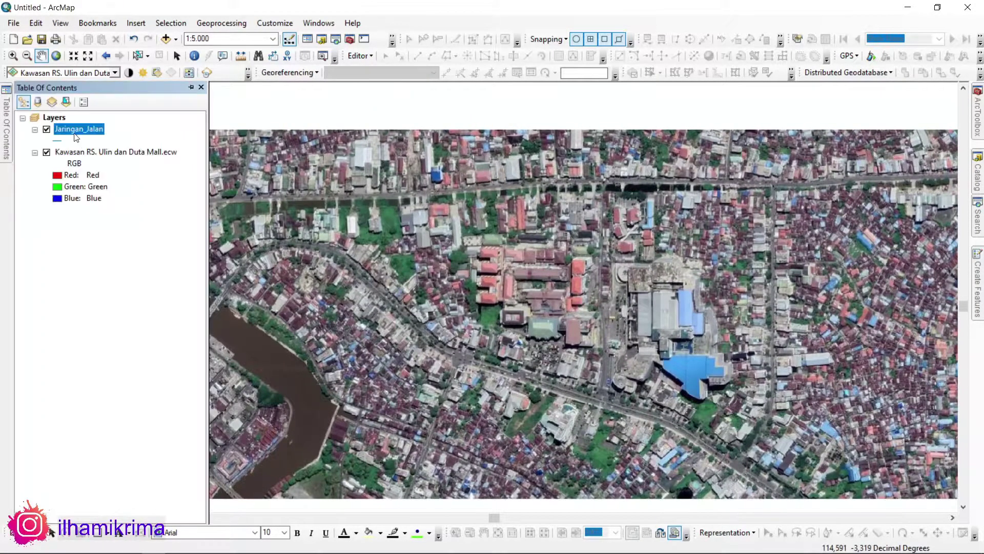
{"action": "left_click_drag", "start_coordinate": [816, 291], "coordinate": [795, 294]}
{"action": "left_click_drag", "start_coordinate": [605, 347], "coordinate": [847, 288]}
{"action": "scroll", "coordinate": [492, 279], "scroll_direction": "down", "scroll_amount": 5}
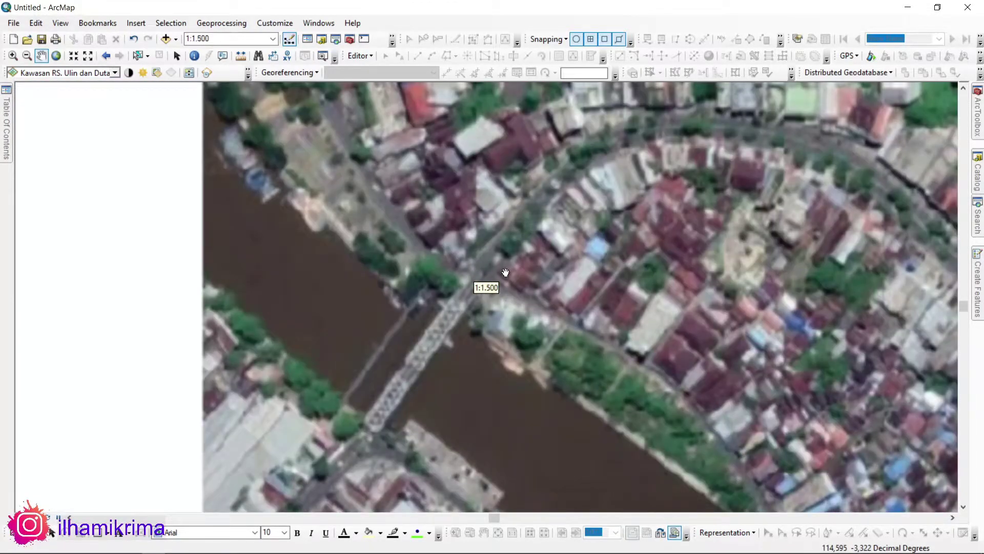
{"action": "left_click_drag", "start_coordinate": [517, 412], "coordinate": [580, 287]}
{"action": "left_click", "coordinate": [361, 55]}
{"action": "left_click", "coordinate": [379, 68]}
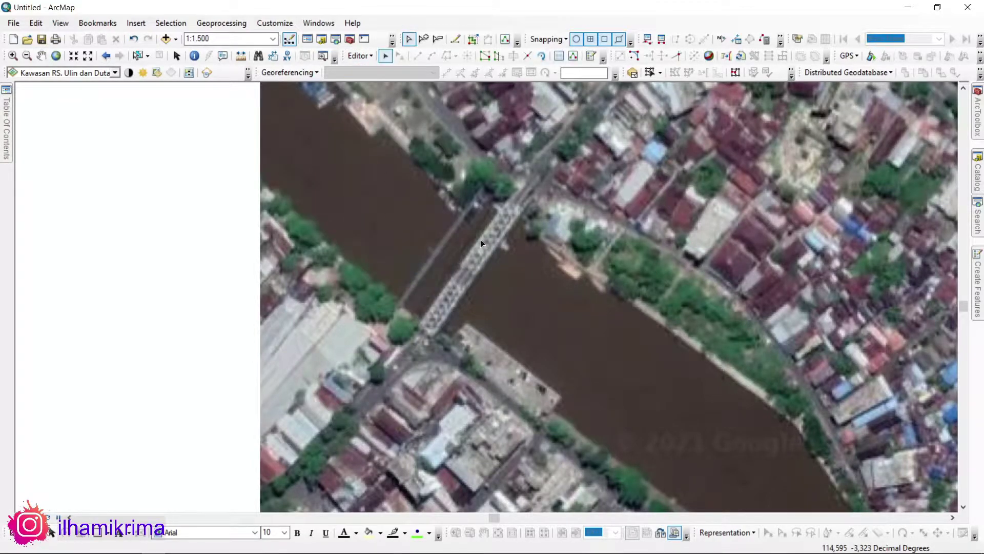
{"action": "left_click", "coordinate": [359, 56]}
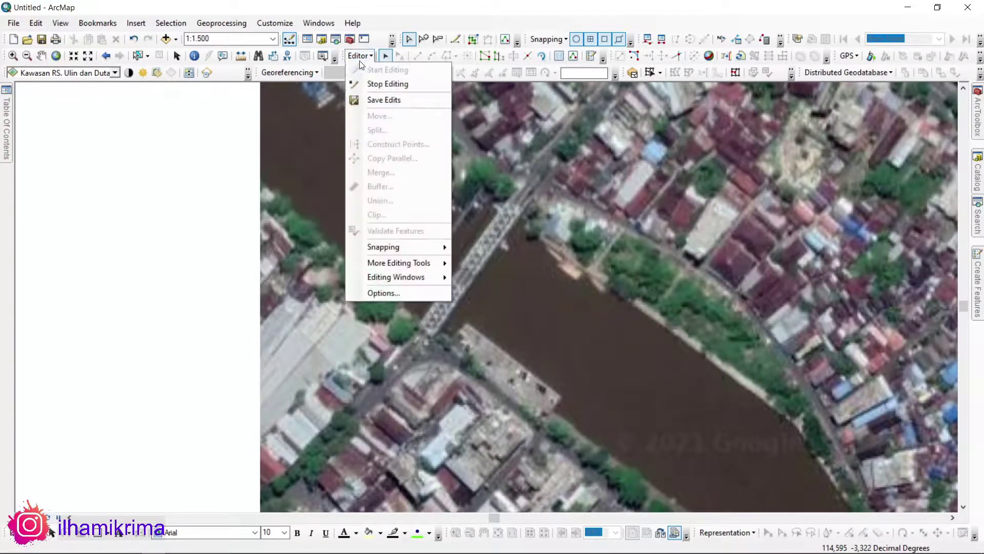
{"action": "left_click", "coordinate": [978, 280]}
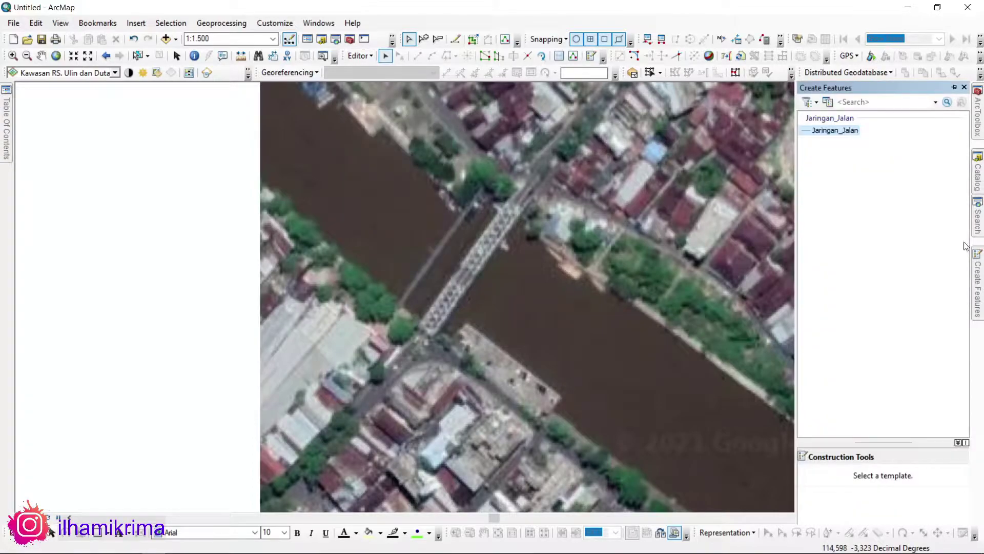
{"action": "left_click", "coordinate": [838, 135]}
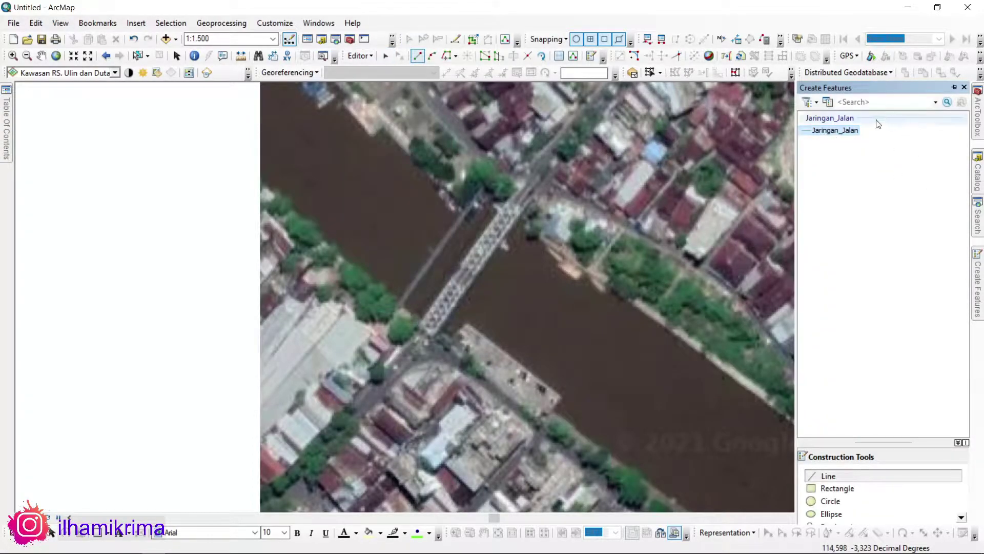
Start tracing the main road as a line from the bridge's southwest end, across the river and around the northern bend.
{"action": "left_click_drag", "start_coordinate": [285, 496], "coordinate": [321, 411]}
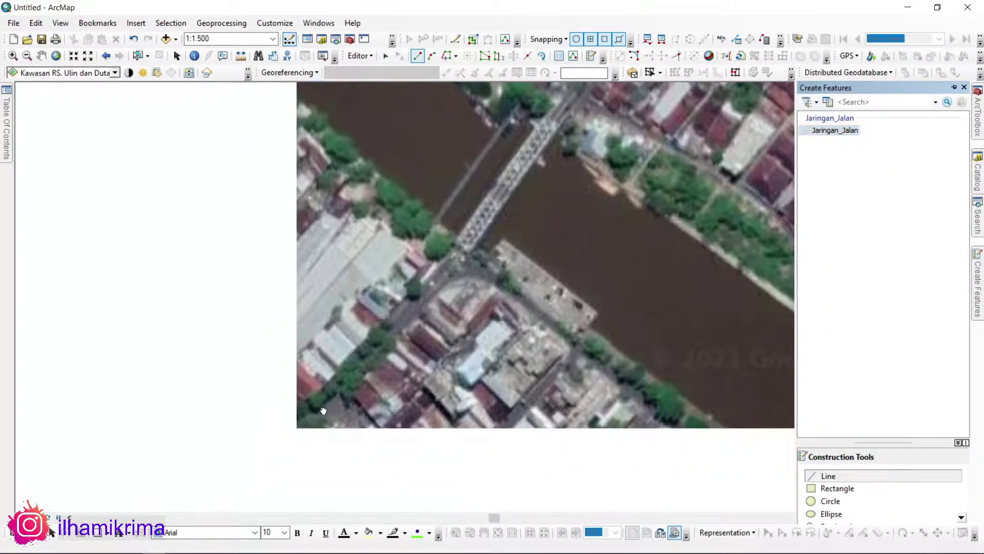
{"action": "left_click_drag", "start_coordinate": [435, 247], "coordinate": [326, 440]}
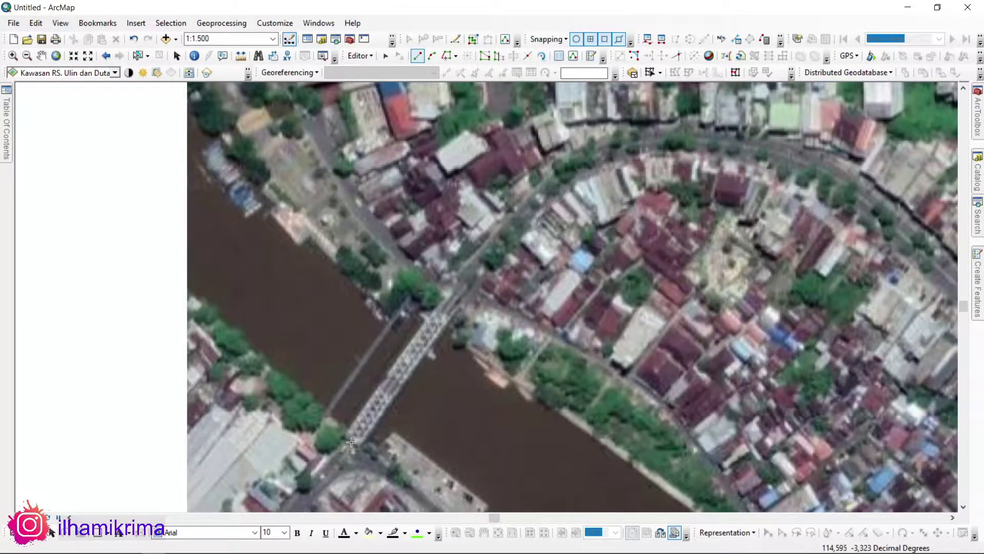
{"action": "left_click", "coordinate": [350, 441]}
{"action": "left_click", "coordinate": [511, 224]}
{"action": "left_click", "coordinate": [542, 194]}
{"action": "left_click", "coordinate": [581, 164]}
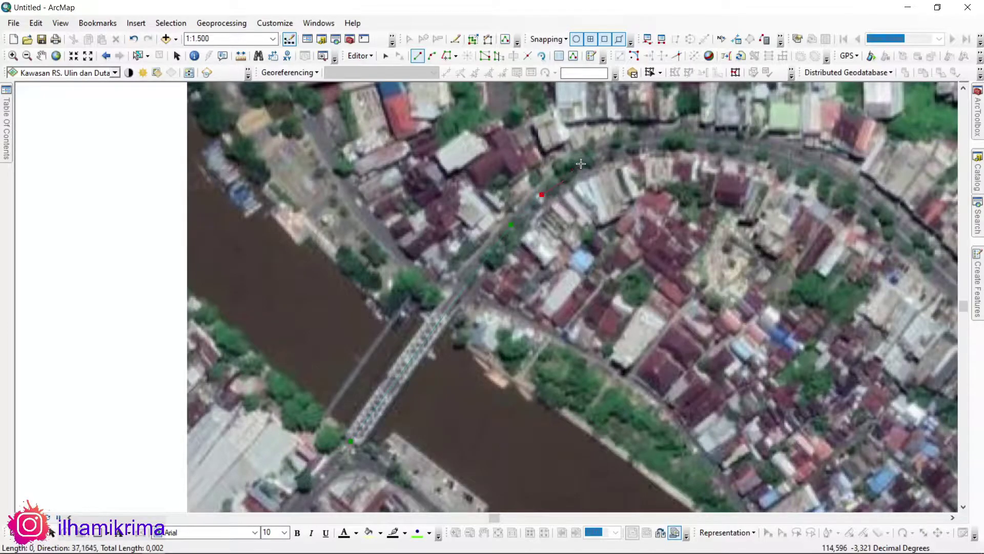
{"action": "left_click", "coordinate": [614, 148]}
{"action": "left_click", "coordinate": [658, 136]}
{"action": "left_click", "coordinate": [712, 141]}
{"action": "left_click", "coordinate": [769, 150]}
{"action": "left_click", "coordinate": [816, 167]}
Continue the road line southeast from the bend, through the junction southwest of the red-roofed complex.
{"action": "left_click_drag", "start_coordinate": [859, 192], "coordinate": [374, 155]}
{"action": "left_click", "coordinate": [418, 195]}
{"action": "left_click", "coordinate": [473, 251]}
{"action": "left_click", "coordinate": [546, 313]}
{"action": "left_click_drag", "start_coordinate": [593, 349], "coordinate": [403, 190]}
{"action": "left_click", "coordinate": [473, 272]}
{"action": "left_click", "coordinate": [527, 304]}
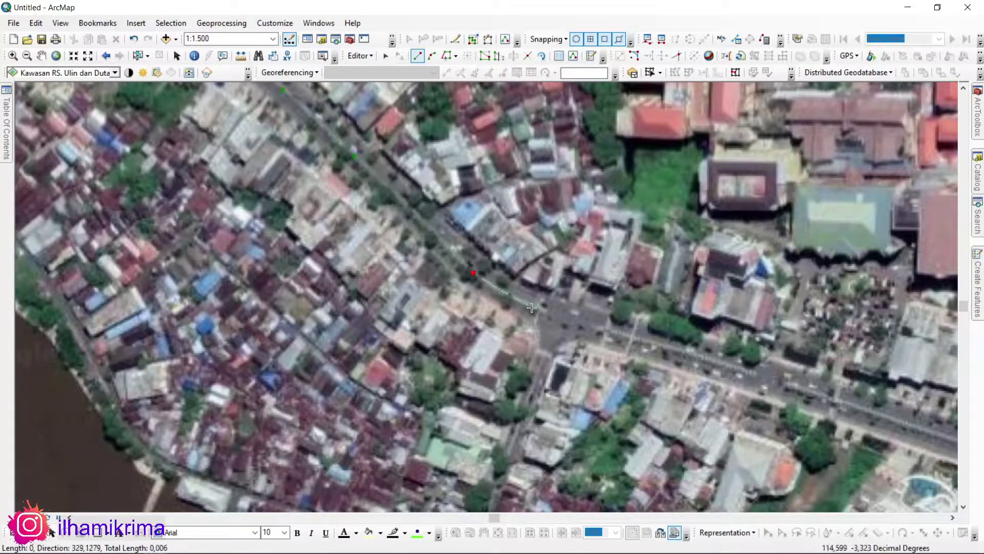
{"action": "left_click", "coordinate": [551, 312]}
{"action": "left_click", "coordinate": [627, 337]}
{"action": "left_click", "coordinate": [787, 384]}
Extend the road line southeast past the blue-roofed building and finish it at the image's southern edge.
{"action": "left_click_drag", "start_coordinate": [788, 385], "coordinate": [313, 251]}
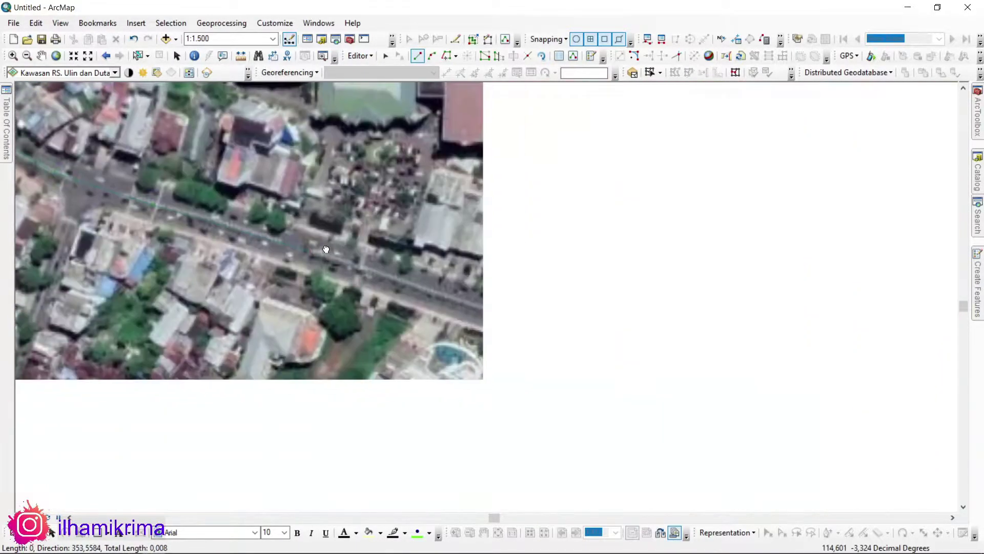
{"action": "left_click", "coordinate": [521, 318]}
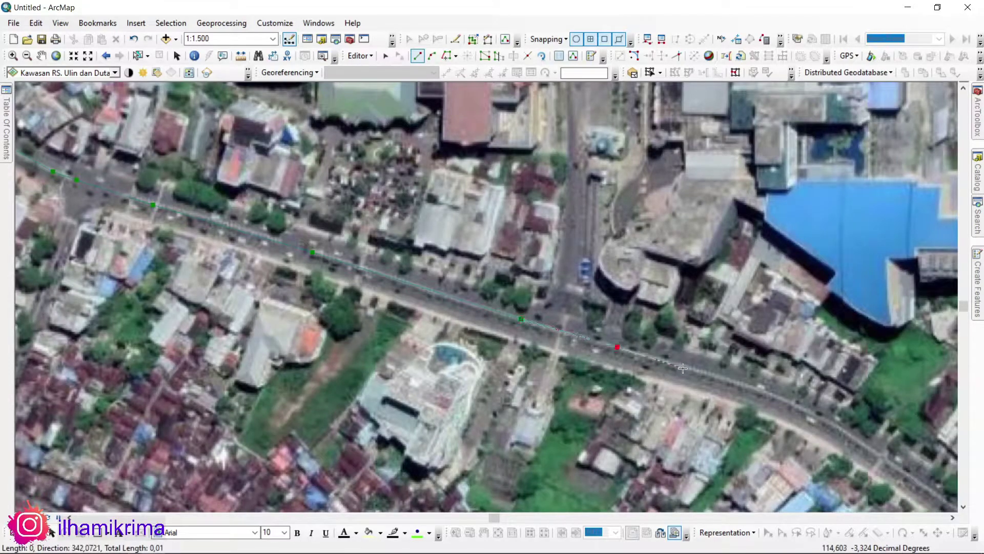
{"action": "left_click", "coordinate": [745, 393]}
{"action": "left_click_drag", "start_coordinate": [745, 392], "coordinate": [557, 326]}
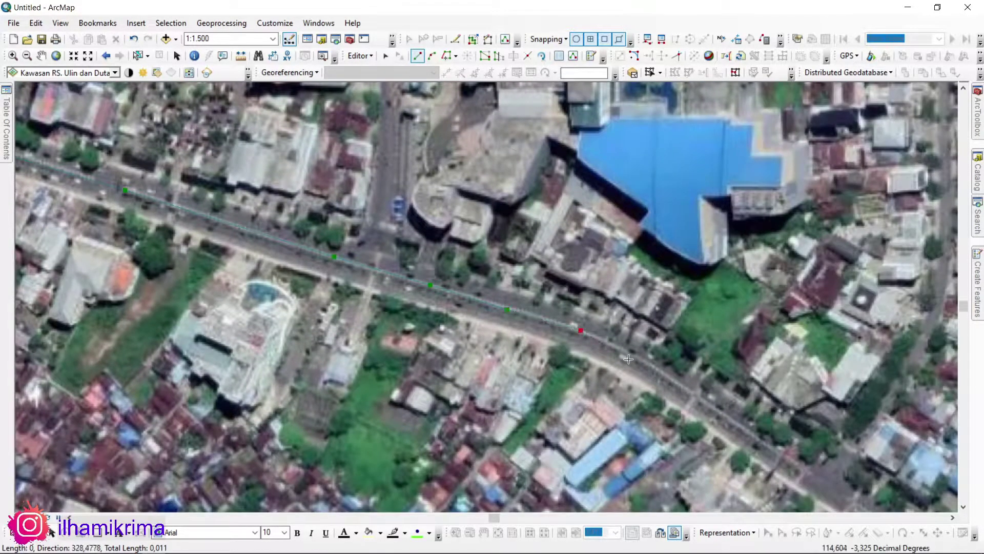
{"action": "left_click", "coordinate": [649, 364]}
{"action": "left_click_drag", "start_coordinate": [658, 363], "coordinate": [448, 233]}
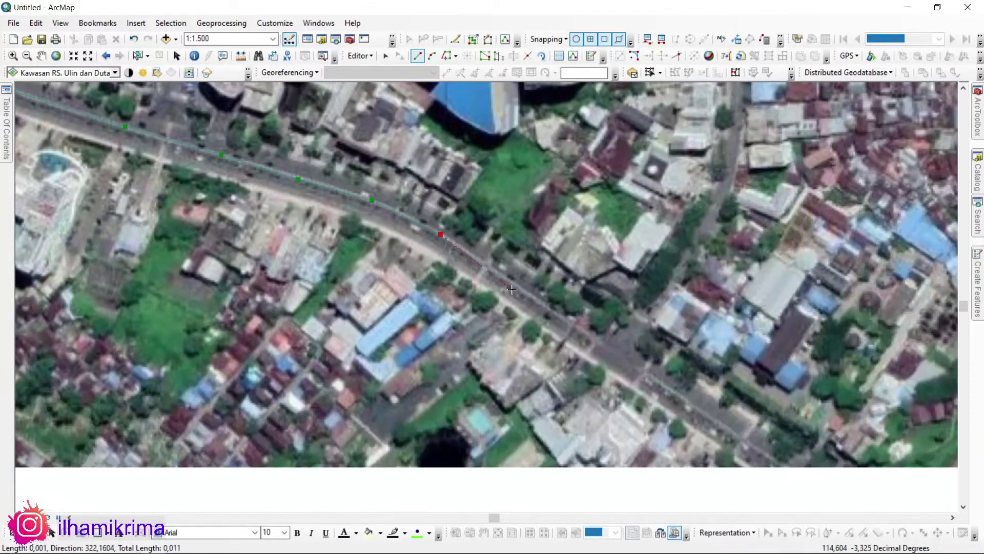
{"action": "left_click", "coordinate": [612, 350]}
{"action": "left_click", "coordinate": [690, 405]}
{"action": "left_click_drag", "start_coordinate": [706, 406], "coordinate": [454, 232]}
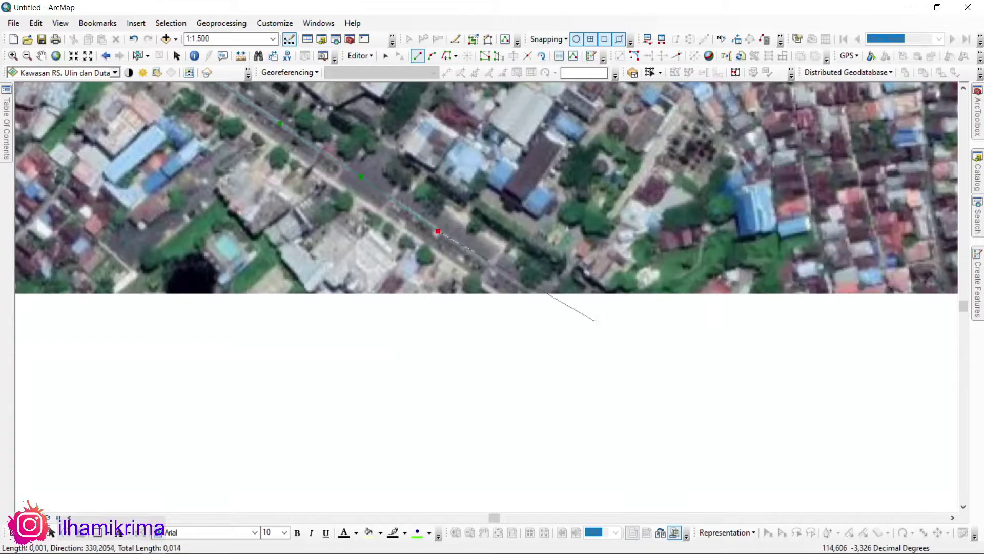
{"action": "double_click", "coordinate": [535, 294]}
Clear the selection of the finished road line and check the Jaringan_Jalan layer over the full image.
{"action": "scroll", "coordinate": [549, 276], "scroll_direction": "down", "scroll_amount": 5}
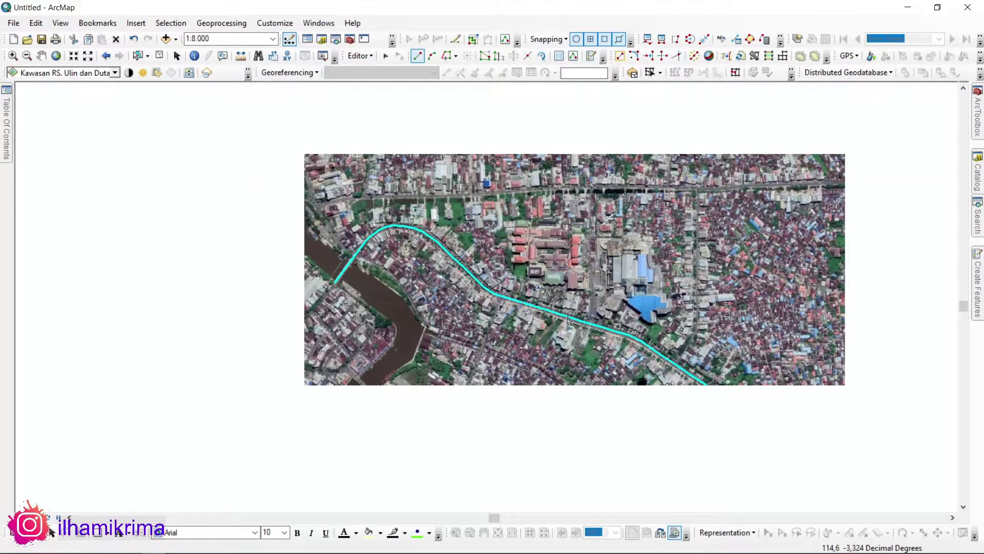
{"action": "left_click", "coordinate": [159, 55]}
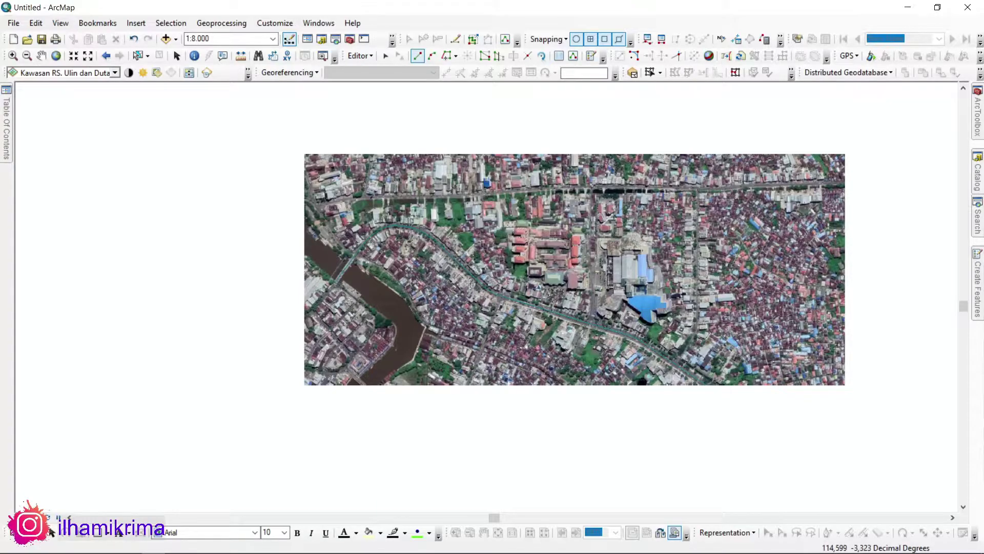
{"action": "left_click_drag", "start_coordinate": [553, 233], "coordinate": [508, 236]}
{"action": "left_click", "coordinate": [6, 123]}
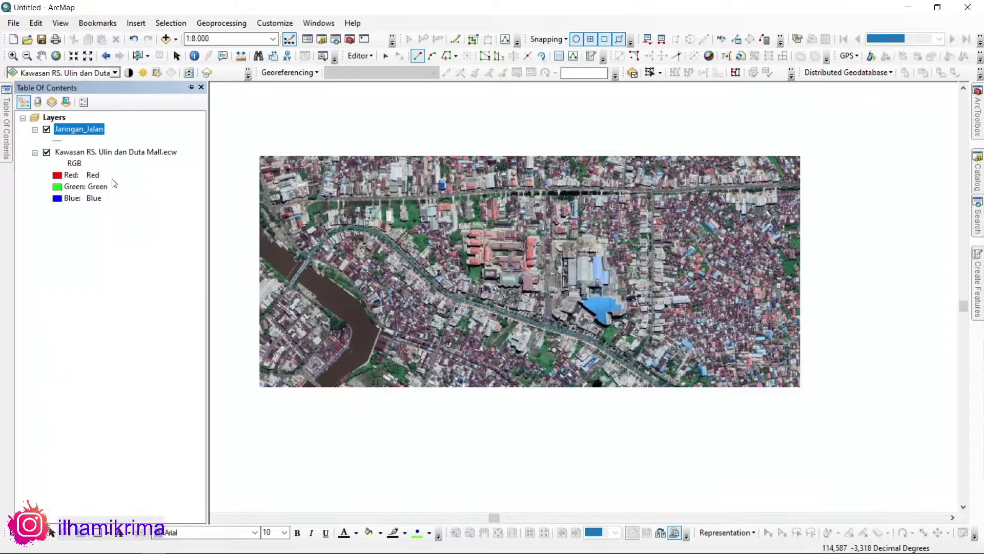
{"action": "scroll", "coordinate": [541, 266], "scroll_direction": "up", "scroll_amount": 2}
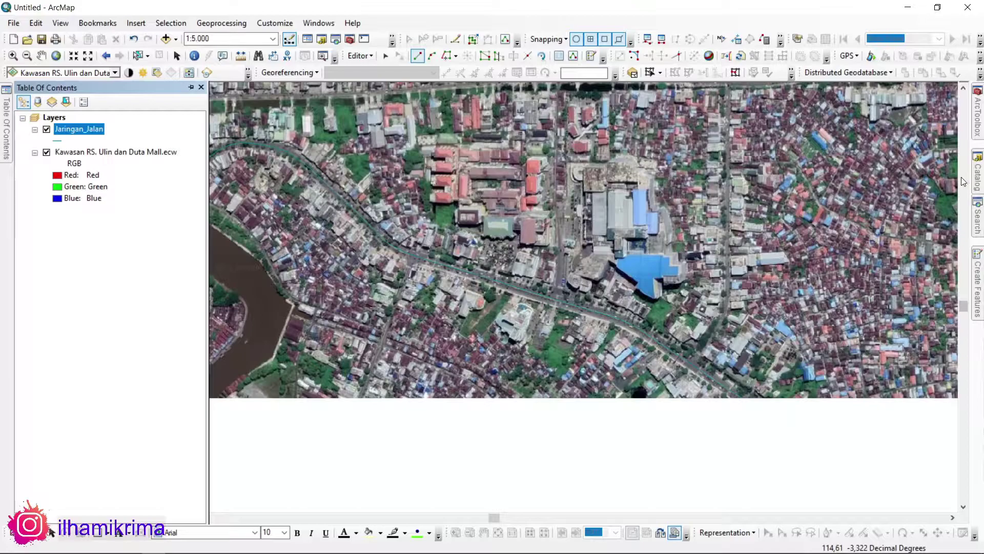
Start a new shapefile in the E:\05 YOUTUBE folder connection, naming it Bangunan with the Polygon feature type.
{"action": "left_click", "coordinate": [976, 183]}
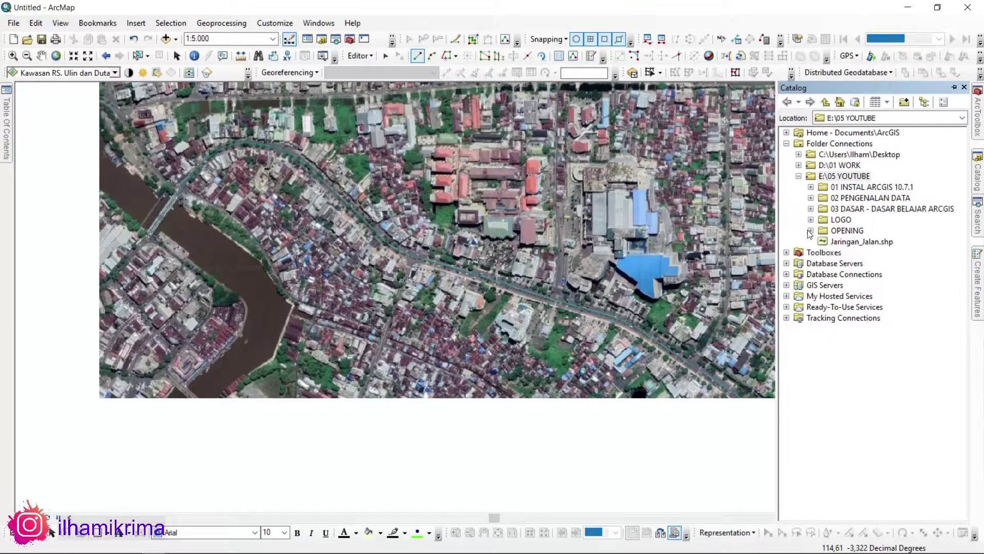
{"action": "left_click", "coordinate": [799, 176]}
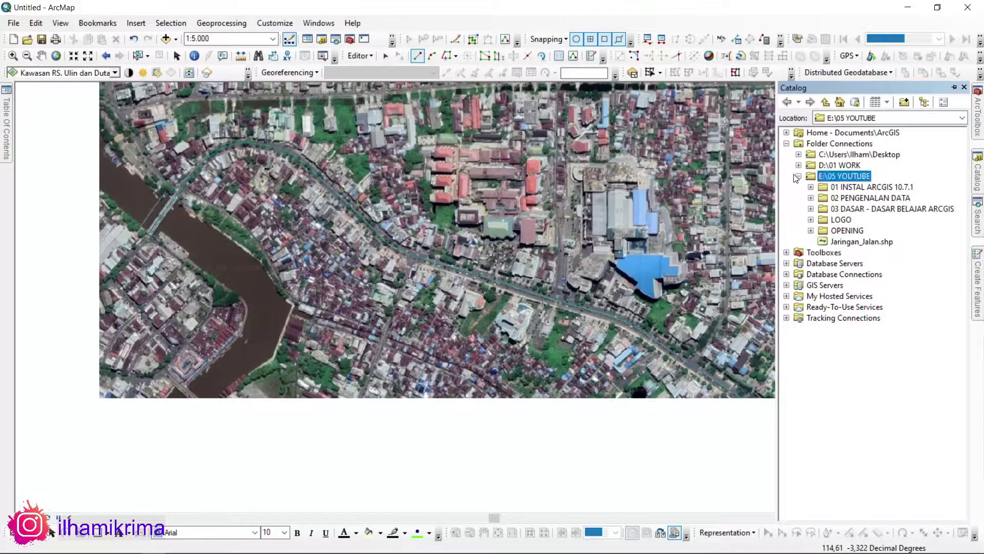
{"action": "right_click", "coordinate": [850, 179]}
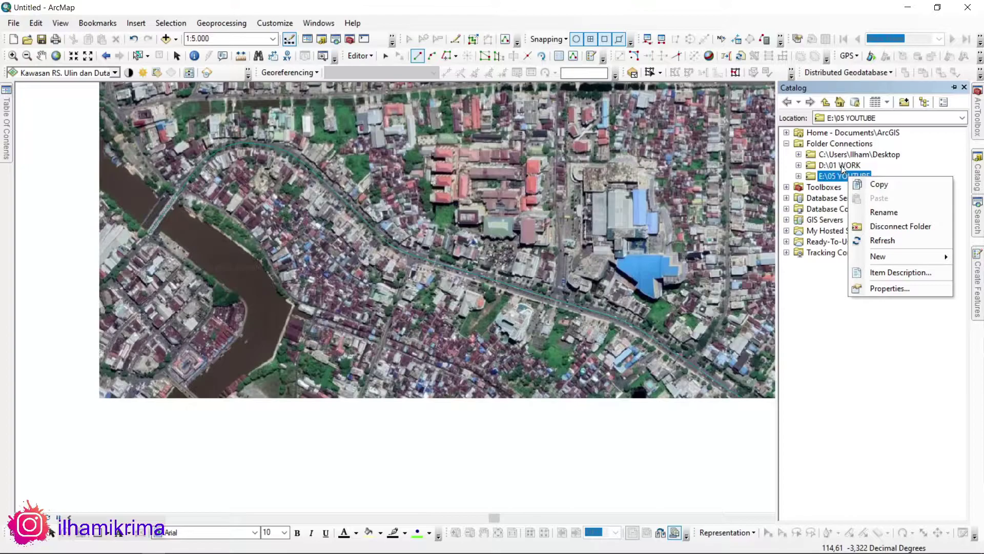
{"action": "right_click", "coordinate": [843, 174]}
{"action": "mouse_move", "coordinate": [881, 250]}
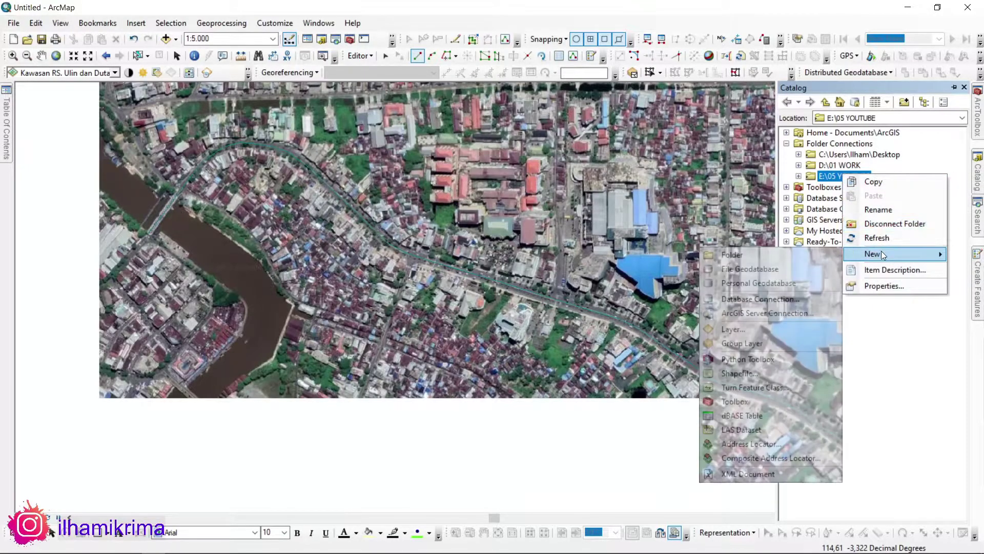
{"action": "left_click", "coordinate": [740, 373]}
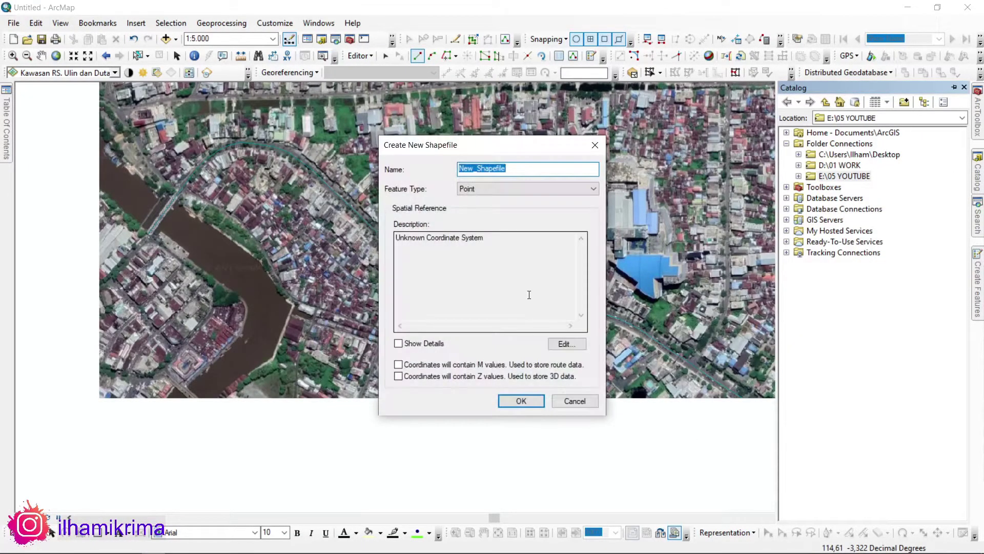
{"action": "type", "text": "Bangunan"}
{"action": "left_click", "coordinate": [562, 190]}
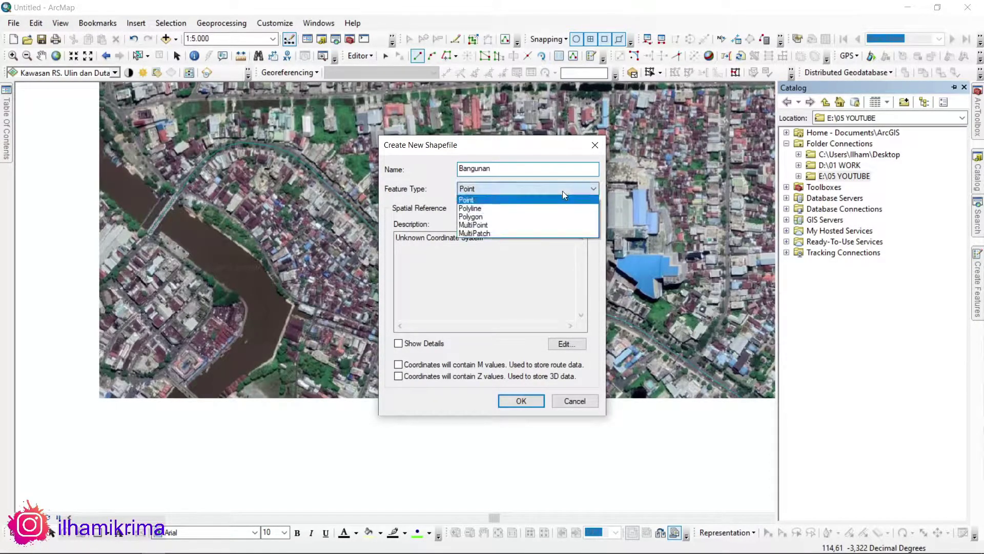
{"action": "left_click", "coordinate": [473, 222]}
Assign WGS 1984 UTM Zone 50S to the Bangunan shapefile, create it, and check it in the layer list.
{"action": "left_click", "coordinate": [567, 344]}
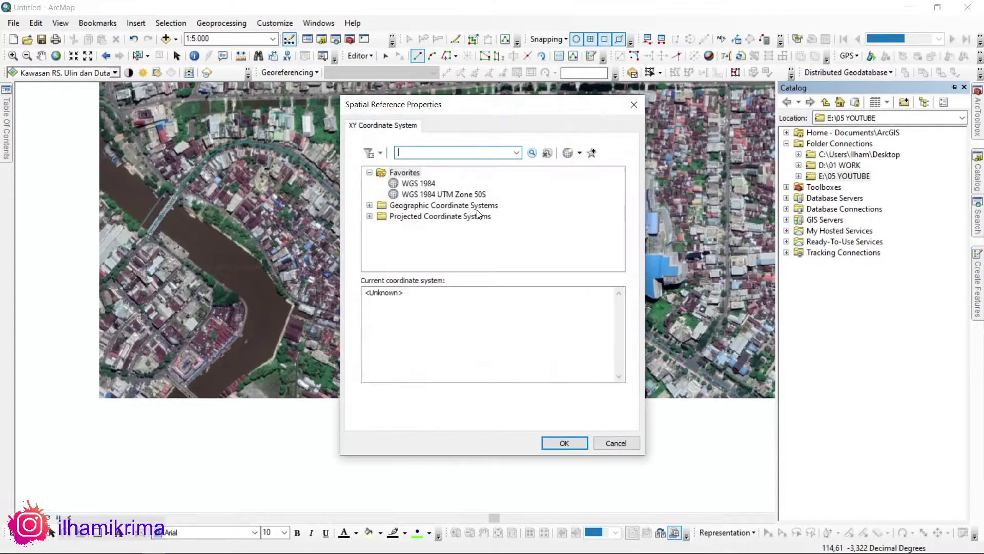
{"action": "left_click", "coordinate": [481, 197]}
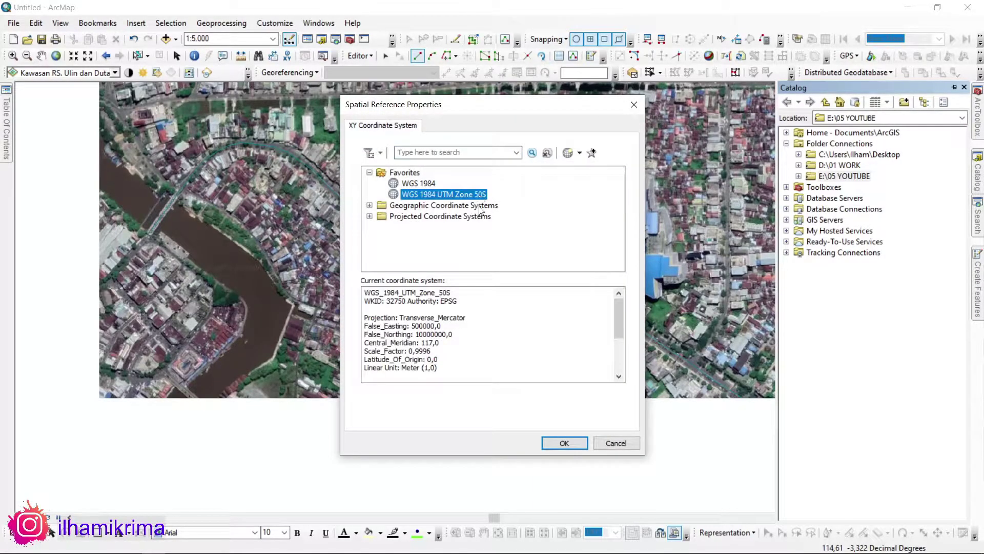
{"action": "left_click", "coordinate": [564, 443]}
{"action": "left_click", "coordinate": [521, 401]}
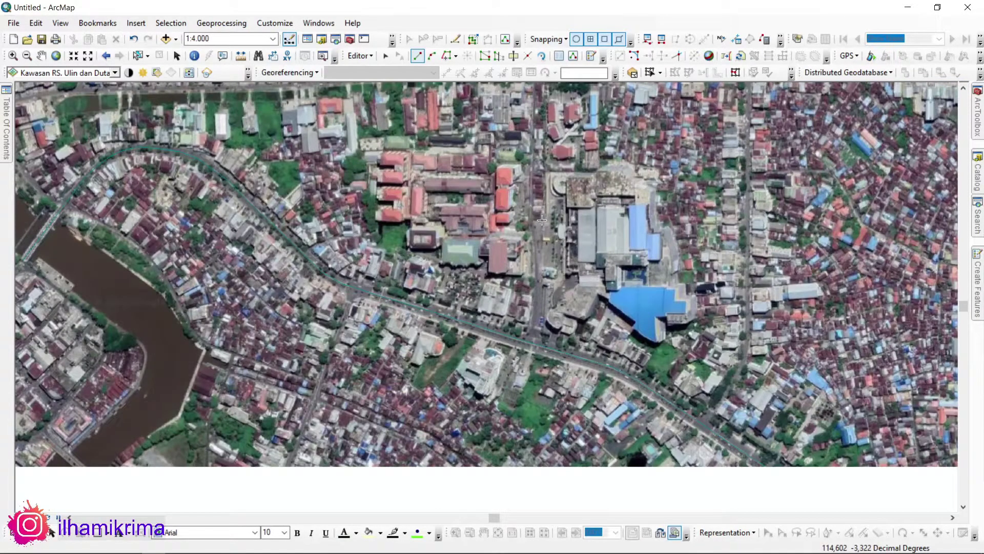
{"action": "left_click", "coordinate": [6, 142]}
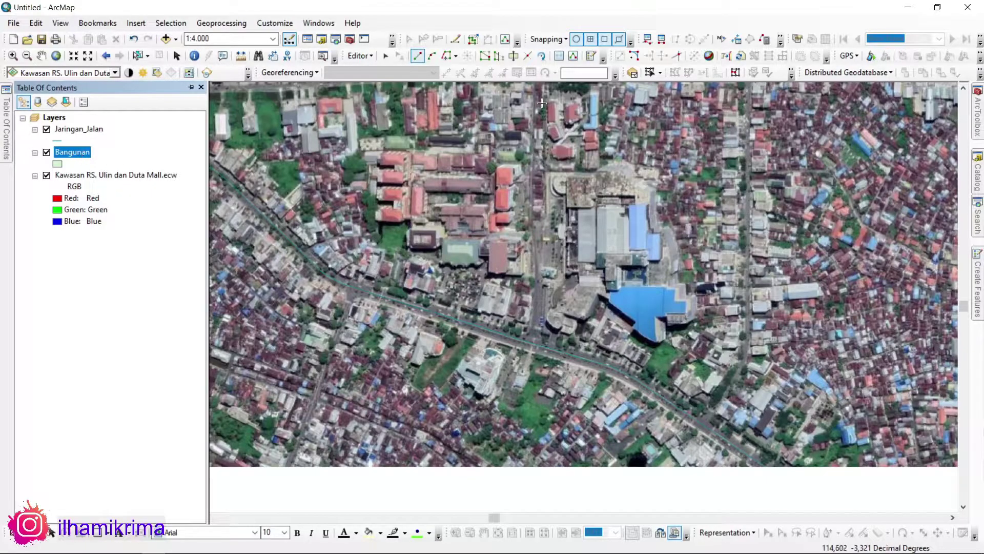
Stop the current edit session on the road layer.
{"action": "left_click", "coordinate": [360, 55]}
{"action": "left_click", "coordinate": [404, 81]}
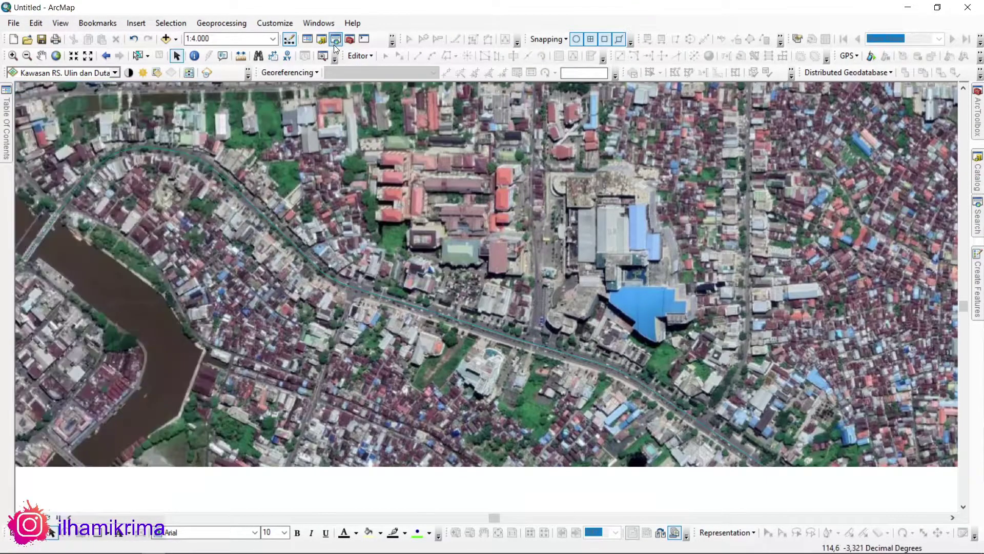
{"action": "mouse_move", "coordinate": [2, 139]}
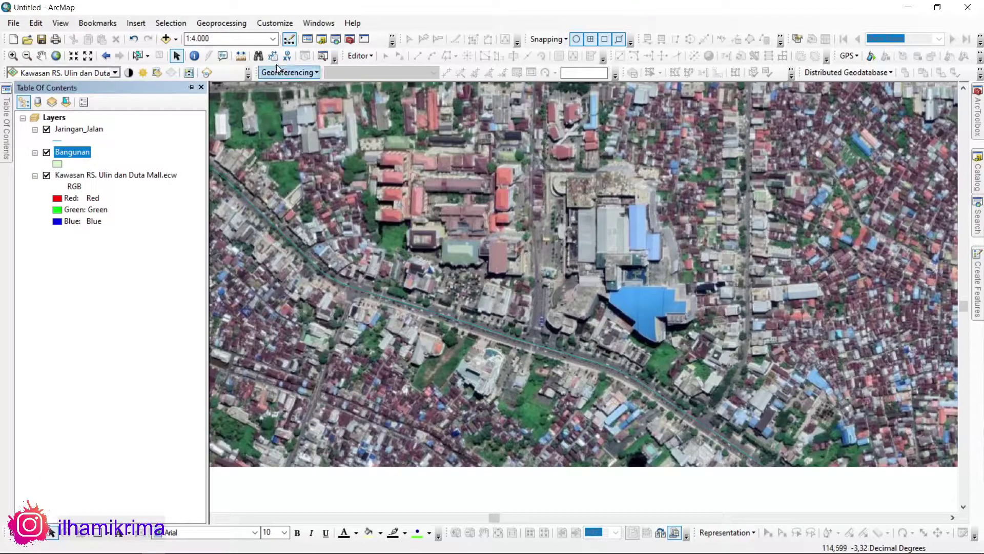
Start an edit session and choose the Bangunan template for creating new features.
{"action": "left_click", "coordinate": [357, 56]}
{"action": "left_click", "coordinate": [379, 70]}
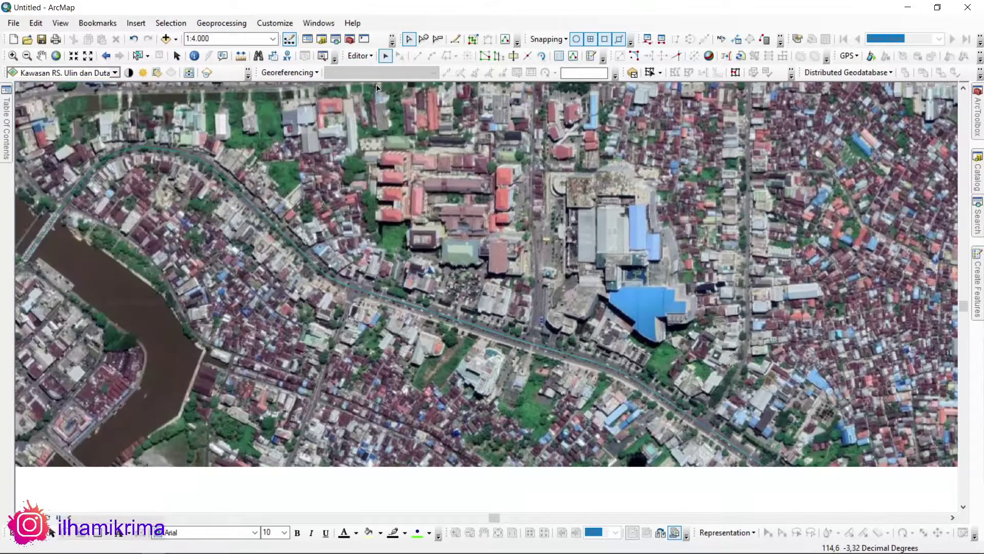
{"action": "mouse_move", "coordinate": [978, 266]}
{"action": "left_click", "coordinate": [837, 132]}
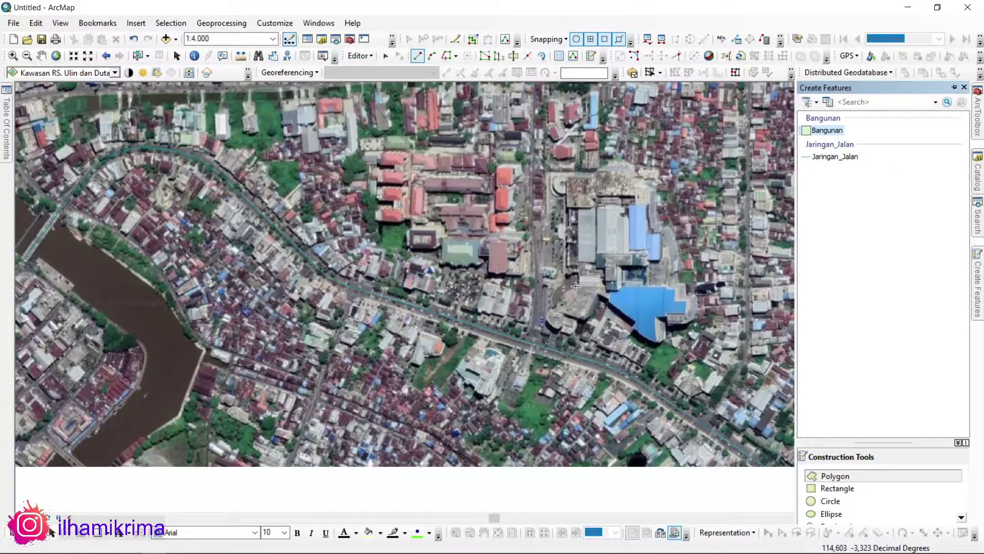
Digitize the green-roofed building north of the red-roofed hospital blocks as a four-corner Bangunan polygon.
{"action": "scroll", "coordinate": [661, 287], "scroll_direction": "up", "scroll_amount": 2}
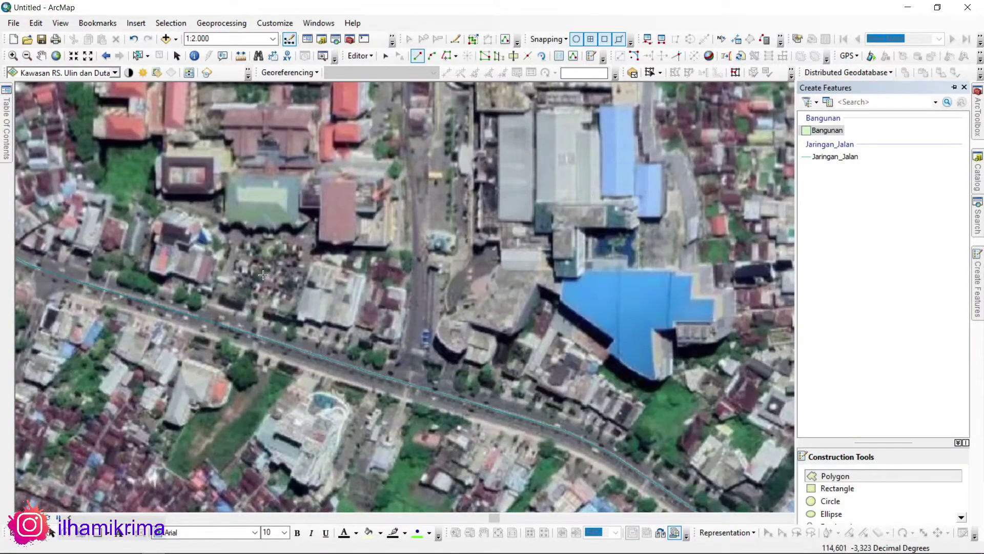
{"action": "left_click_drag", "start_coordinate": [263, 275], "coordinate": [695, 227]}
{"action": "left_click_drag", "start_coordinate": [588, 223], "coordinate": [451, 430]}
{"action": "left_click_drag", "start_coordinate": [880, 334], "coordinate": [520, 352]}
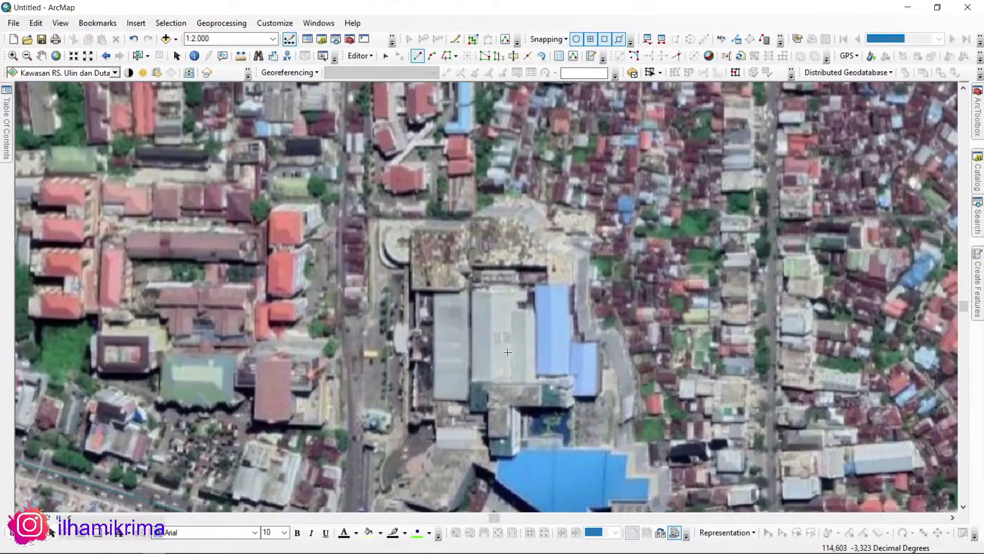
{"action": "left_click_drag", "start_coordinate": [592, 437], "coordinate": [579, 353]}
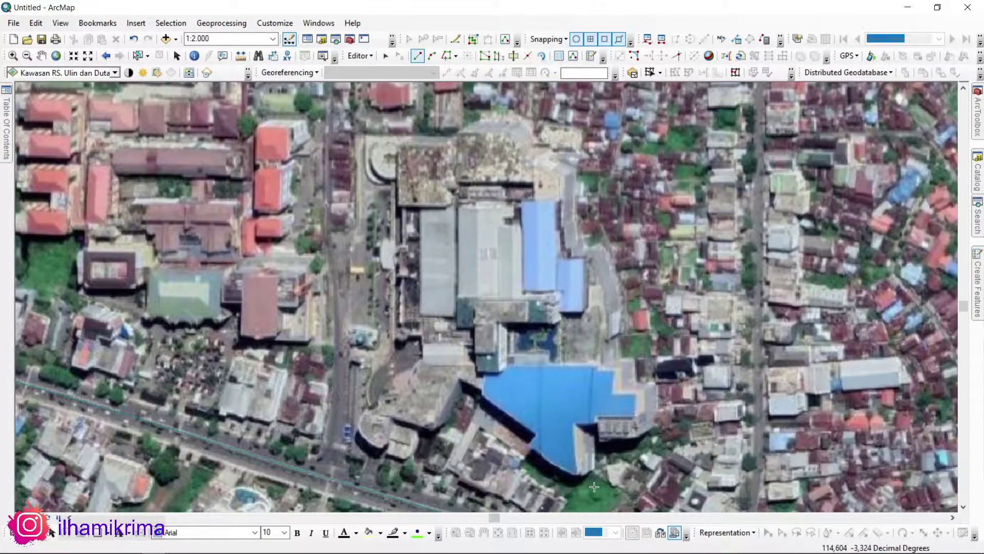
{"action": "scroll", "coordinate": [493, 285], "scroll_direction": "up", "scroll_amount": 2}
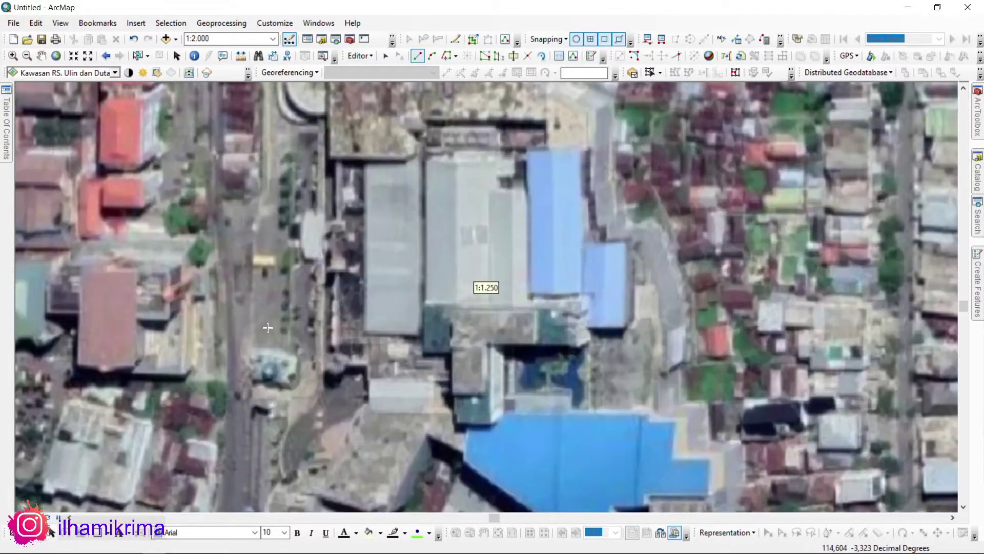
{"action": "left_click_drag", "start_coordinate": [218, 356], "coordinate": [639, 361]}
{"action": "left_click_drag", "start_coordinate": [437, 187], "coordinate": [491, 358]}
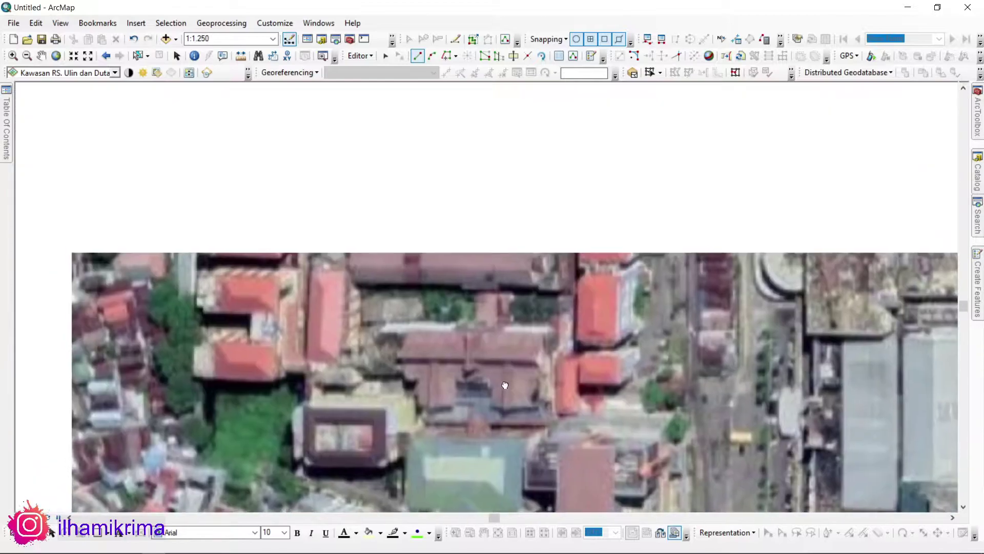
{"action": "left_click_drag", "start_coordinate": [251, 147], "coordinate": [478, 318]}
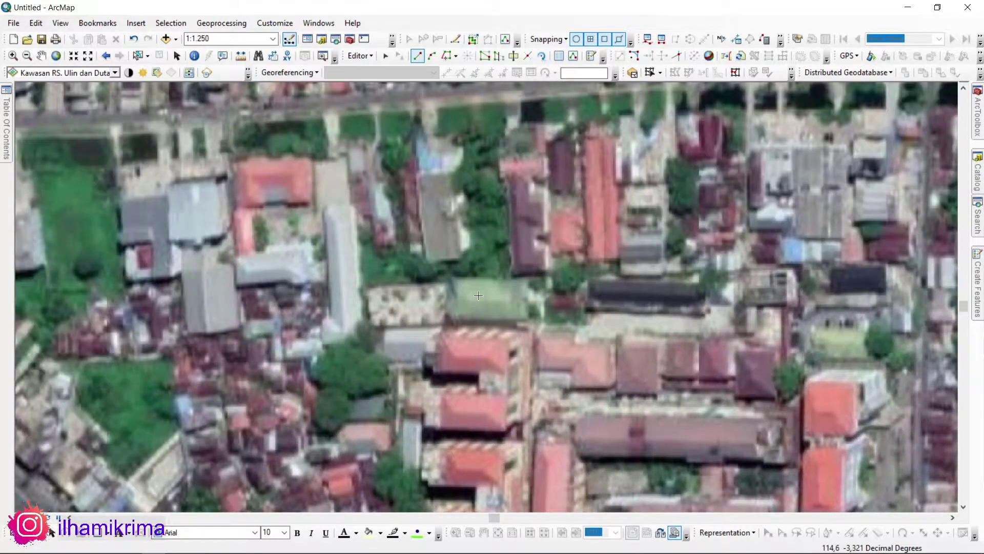
{"action": "scroll", "coordinate": [476, 291], "scroll_direction": "down", "scroll_amount": 2}
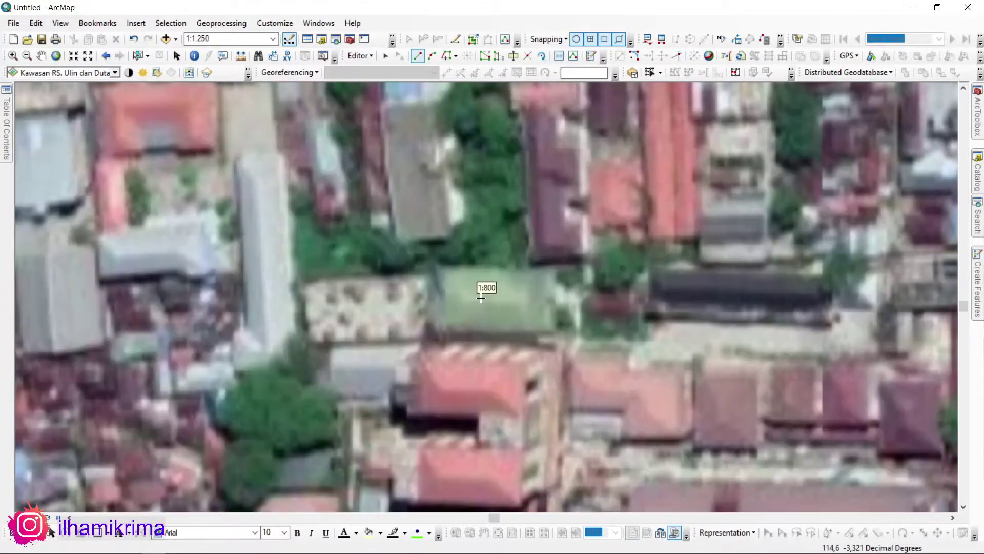
{"action": "left_click", "coordinate": [433, 267]}
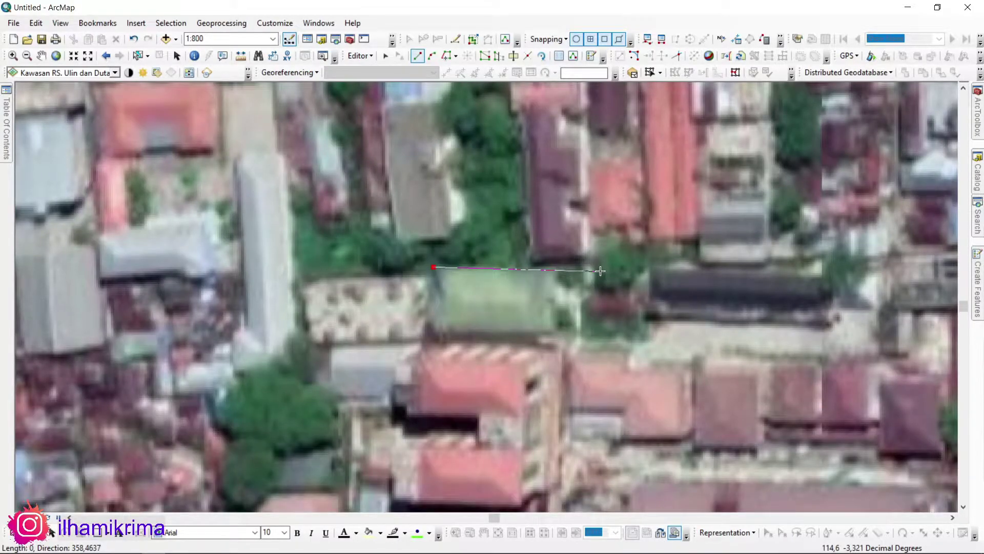
{"action": "left_click", "coordinate": [554, 266]}
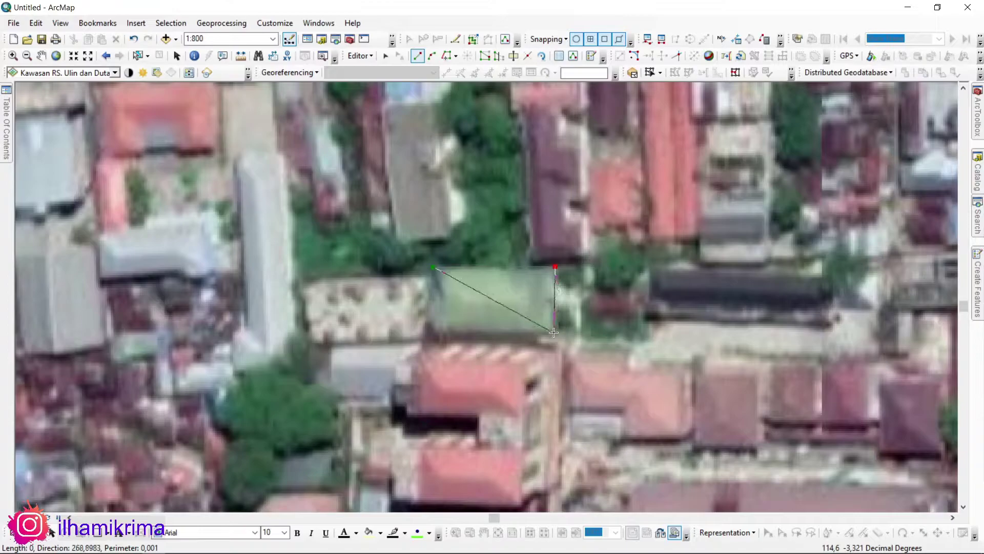
{"action": "left_click", "coordinate": [554, 330]}
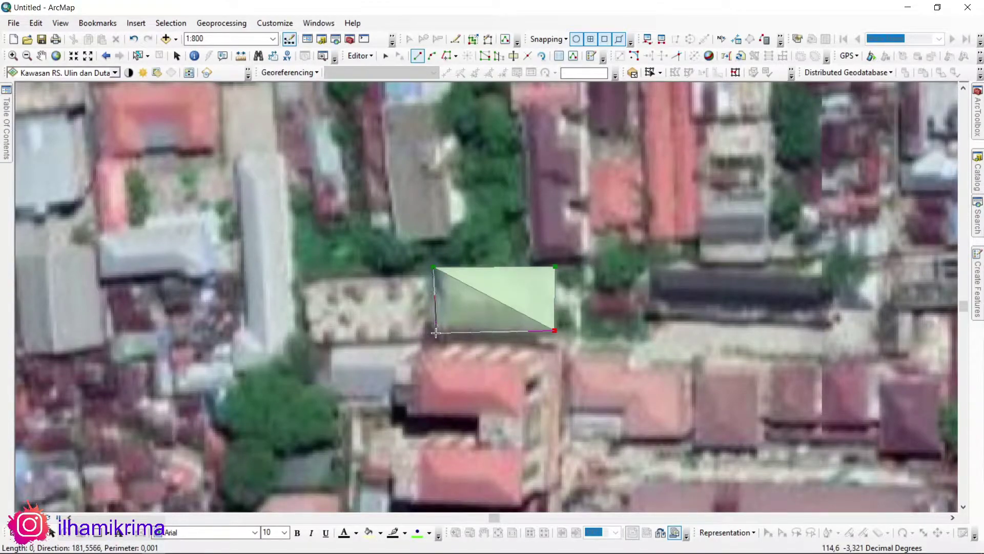
{"action": "double_click", "coordinate": [434, 333]}
Look through the construction tools for Bangunan and switch from Polygon to Rectangle.
{"action": "scroll", "coordinate": [489, 255], "scroll_direction": "up", "scroll_amount": 5}
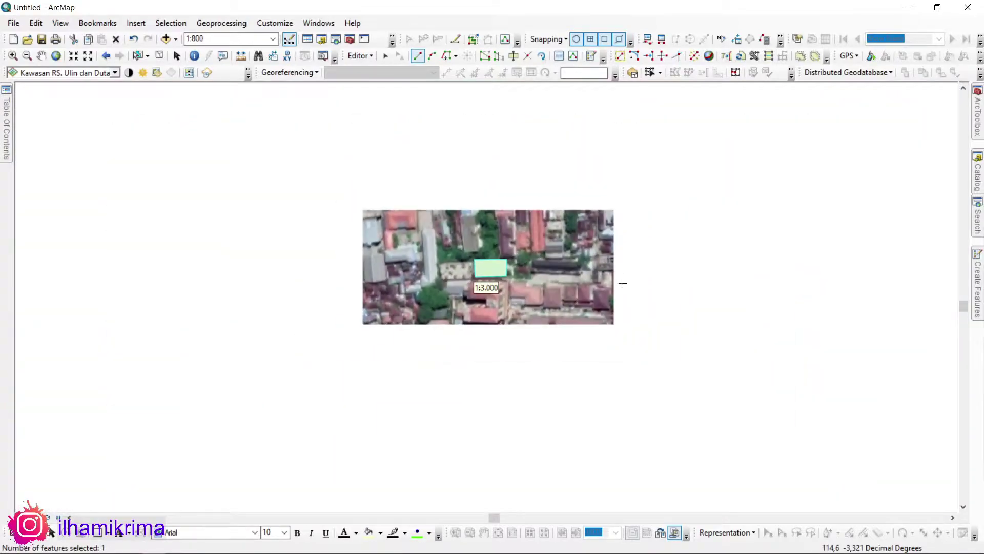
{"action": "scroll", "coordinate": [596, 183], "scroll_direction": "down", "scroll_amount": 3}
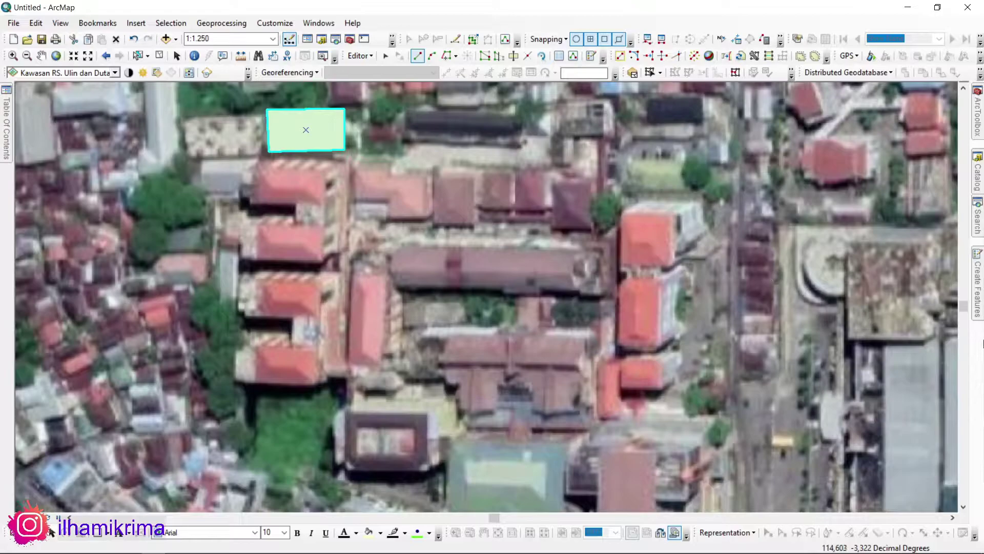
{"action": "left_click", "coordinate": [979, 322]}
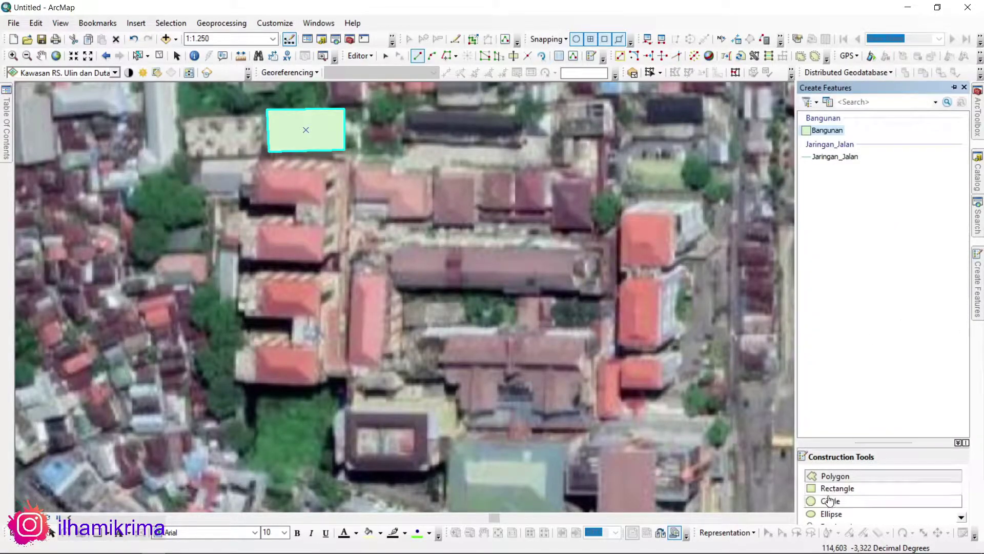
{"action": "scroll", "coordinate": [861, 491], "scroll_direction": "down", "scroll_amount": 3}
{"action": "scroll", "coordinate": [846, 487], "scroll_direction": "up", "scroll_amount": 3}
{"action": "left_click", "coordinate": [844, 489]}
{"action": "scroll", "coordinate": [846, 505], "scroll_direction": "down", "scroll_amount": 1}
{"action": "left_click", "coordinate": [849, 507]}
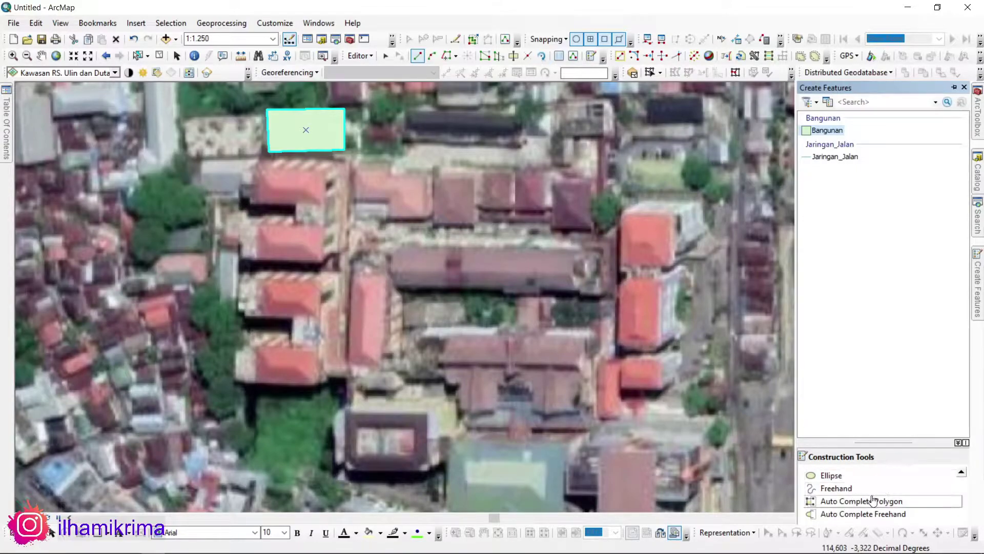
{"action": "scroll", "coordinate": [840, 507], "scroll_direction": "up", "scroll_amount": 1}
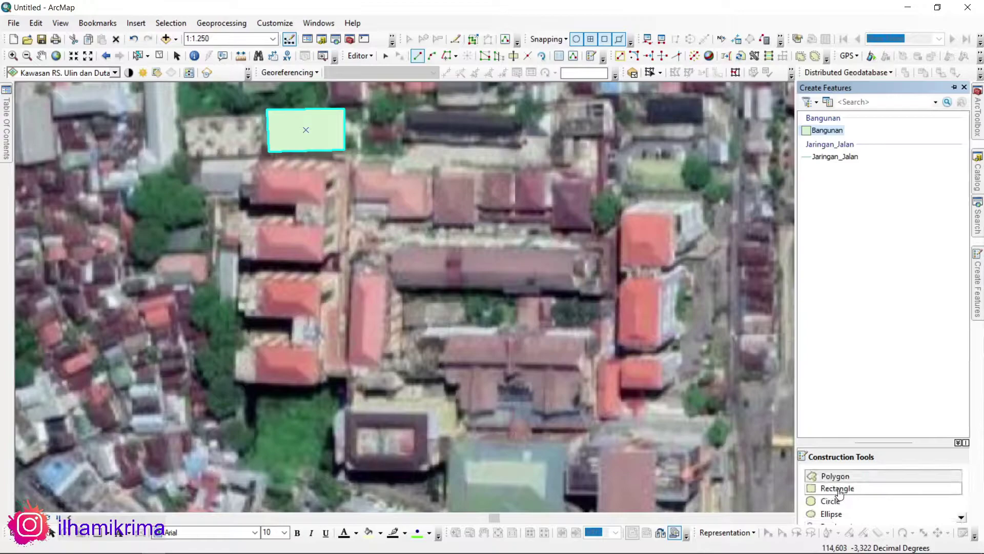
{"action": "scroll", "coordinate": [840, 505], "scroll_direction": "down", "scroll_amount": 1}
{"action": "scroll", "coordinate": [848, 495], "scroll_direction": "up", "scroll_amount": 1}
{"action": "left_click", "coordinate": [848, 492]}
Draw a Bangunan rectangle over the long dark-roofed building east of the green-roofed one.
{"action": "left_click_drag", "start_coordinate": [347, 254], "coordinate": [375, 332]}
{"action": "scroll", "coordinate": [475, 186], "scroll_direction": "up", "scroll_amount": 1}
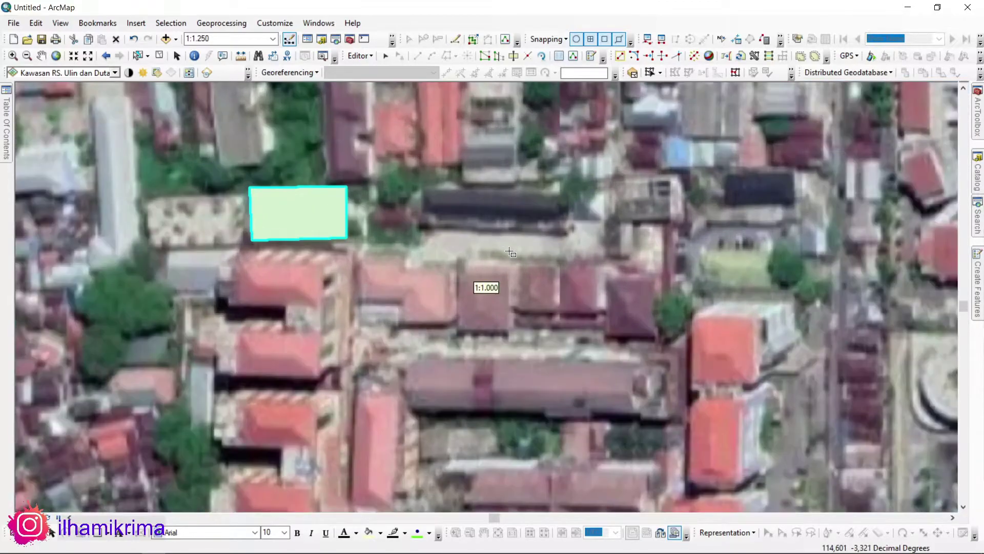
{"action": "scroll", "coordinate": [508, 243], "scroll_direction": "up", "scroll_amount": 1}
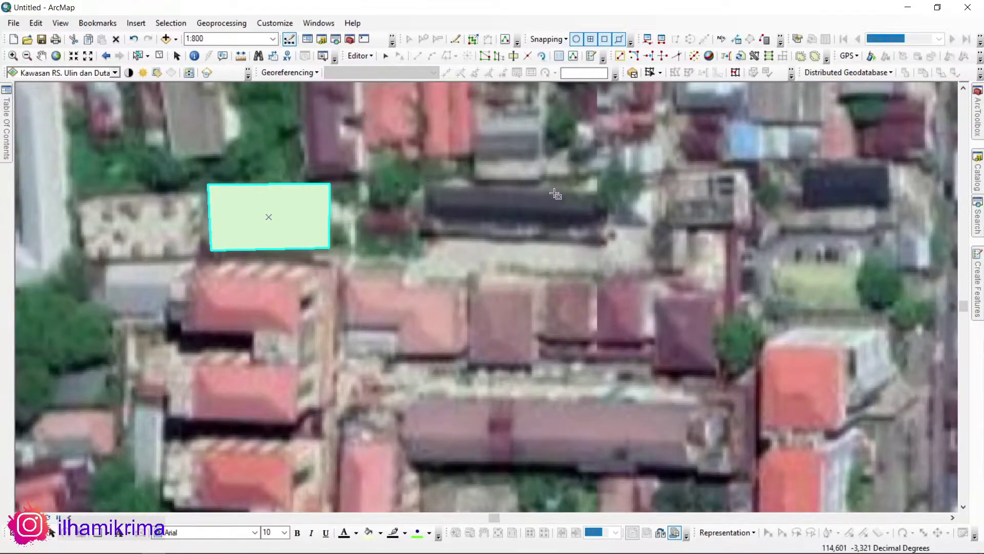
{"action": "left_click", "coordinate": [427, 185]}
{"action": "left_click", "coordinate": [601, 190]}
{"action": "left_click", "coordinate": [602, 241]}
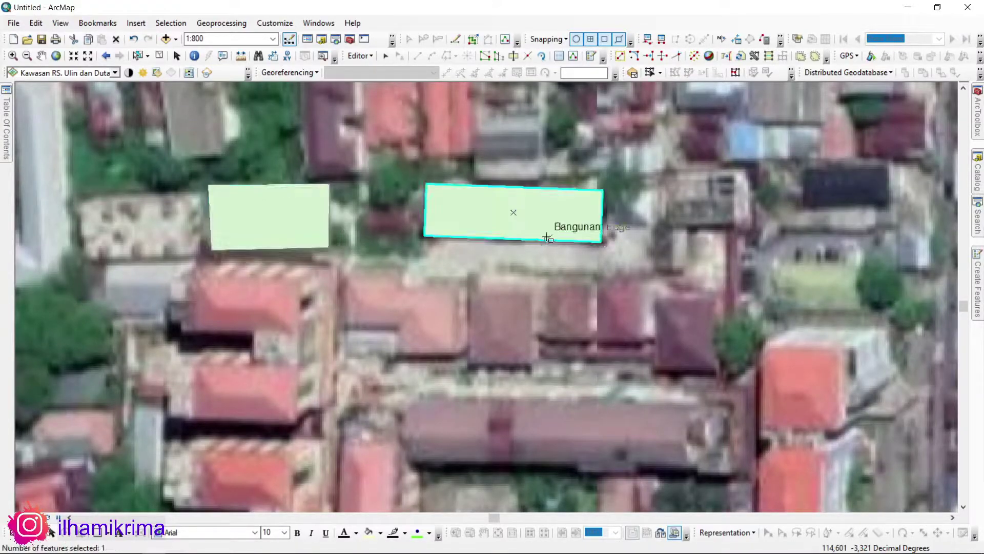
Draw a Bangunan rectangle over the brown-roofed building just south of the long dark-roofed one.
{"action": "scroll", "coordinate": [548, 238], "scroll_direction": "up", "scroll_amount": 2}
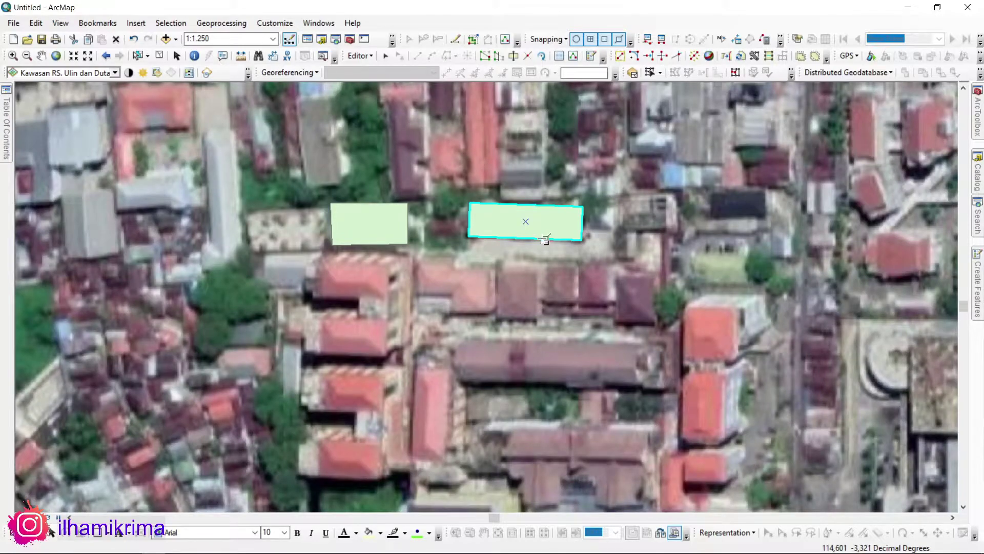
{"action": "scroll", "coordinate": [492, 284], "scroll_direction": "down", "scroll_amount": 2}
{"action": "left_click", "coordinate": [500, 246]}
{"action": "left_click", "coordinate": [498, 329]}
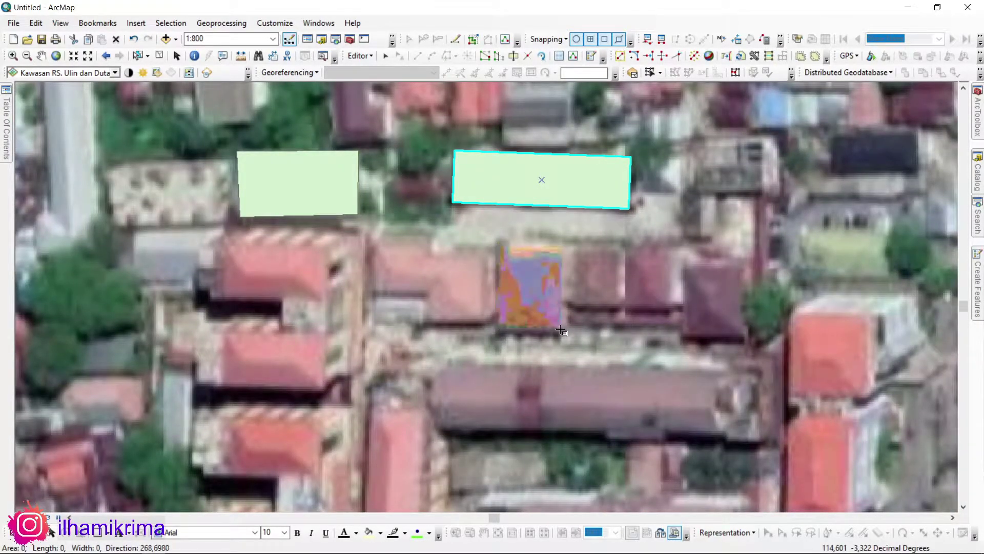
{"action": "left_click", "coordinate": [564, 331]}
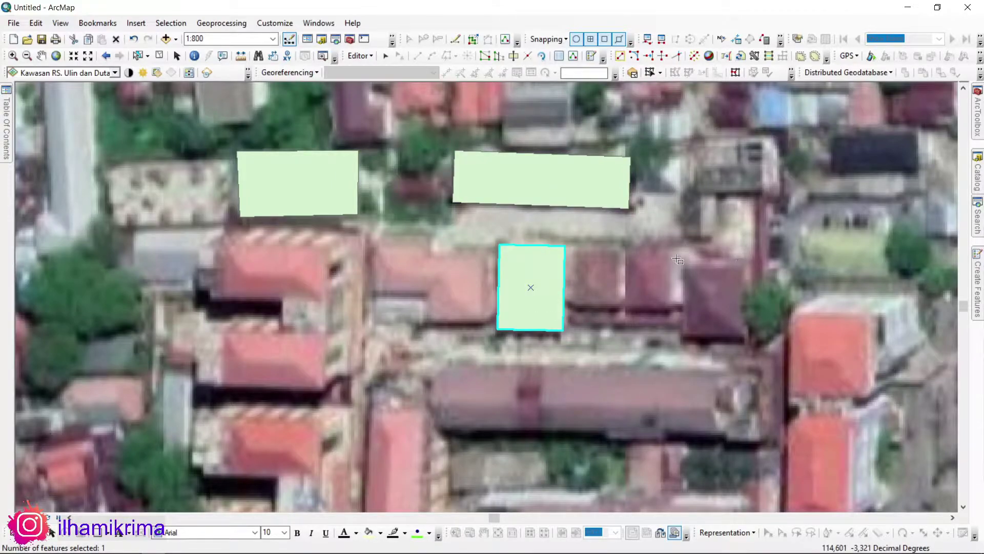
Clear the building selection, and check the digitized road line by selecting and deselecting it over the full image.
{"action": "scroll", "coordinate": [680, 260], "scroll_direction": "up", "scroll_amount": 3}
{"action": "scroll", "coordinate": [463, 273], "scroll_direction": "down", "scroll_amount": 3}
{"action": "scroll", "coordinate": [521, 255], "scroll_direction": "up", "scroll_amount": 6}
{"action": "left_click", "coordinate": [137, 56]}
{"action": "scroll", "coordinate": [534, 218], "scroll_direction": "up", "scroll_amount": 3}
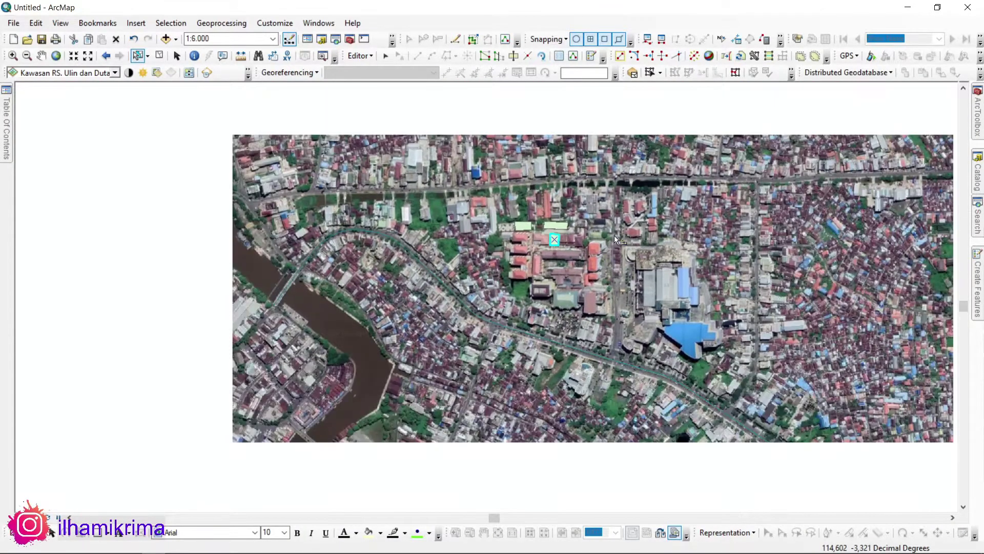
{"action": "left_click", "coordinate": [614, 236]}
{"action": "left_click_drag", "start_coordinate": [669, 308], "coordinate": [626, 246]}
{"action": "left_click_drag", "start_coordinate": [547, 272], "coordinate": [542, 361]}
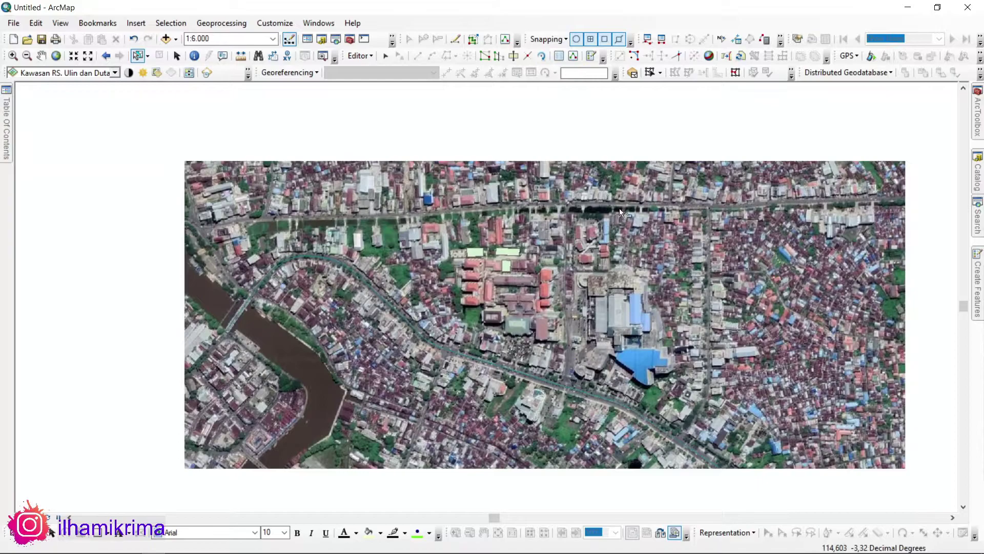
{"action": "left_click", "coordinate": [444, 347]}
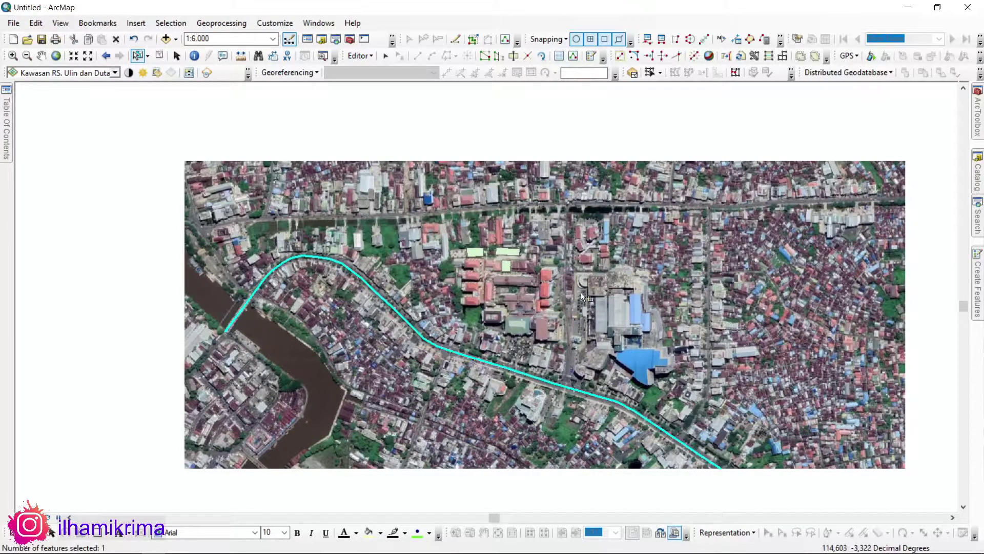
{"action": "left_click", "coordinate": [674, 265]}
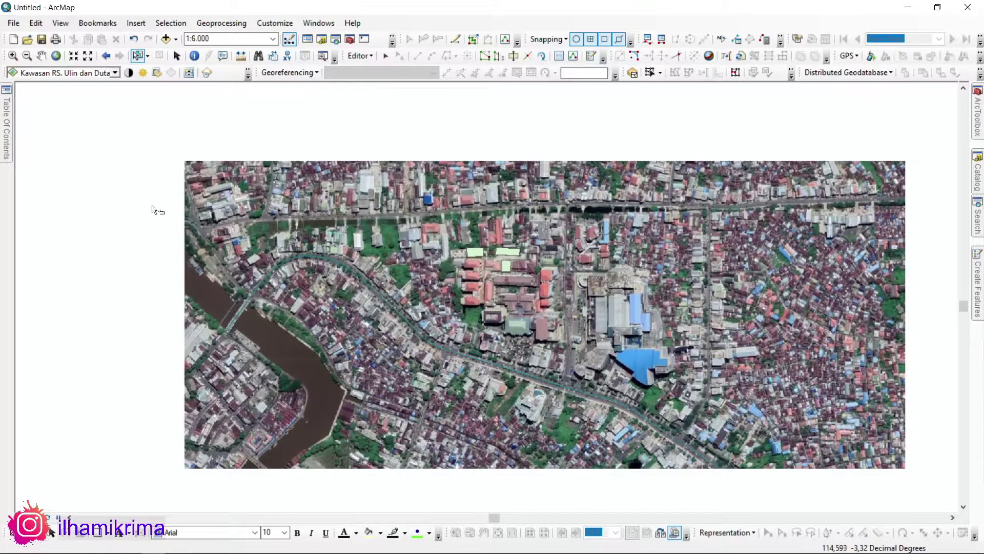
Stop the edit session and save the new building polygons.
{"action": "left_click", "coordinate": [358, 56]}
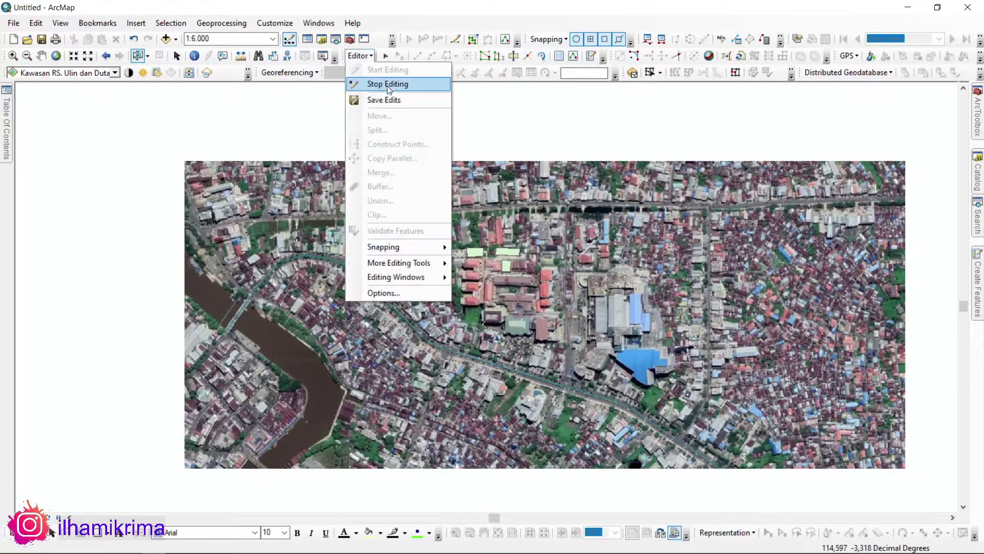
{"action": "left_click", "coordinate": [388, 84]}
{"action": "left_click", "coordinate": [454, 325]}
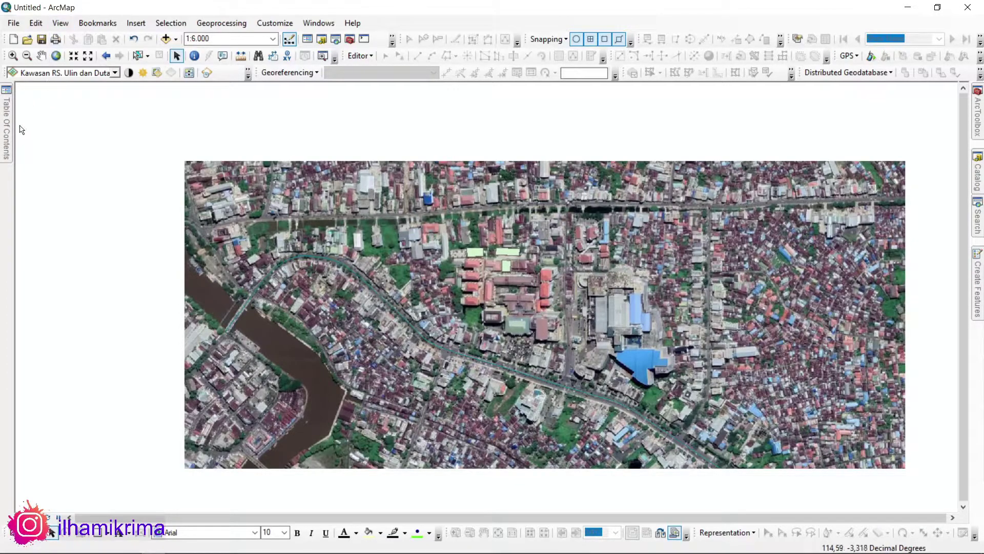
Open the Bangunan layer's attribute table and compare its records with the building polygons on the map.
{"action": "mouse_move", "coordinate": [7, 125]}
{"action": "left_click", "coordinate": [103, 241]}
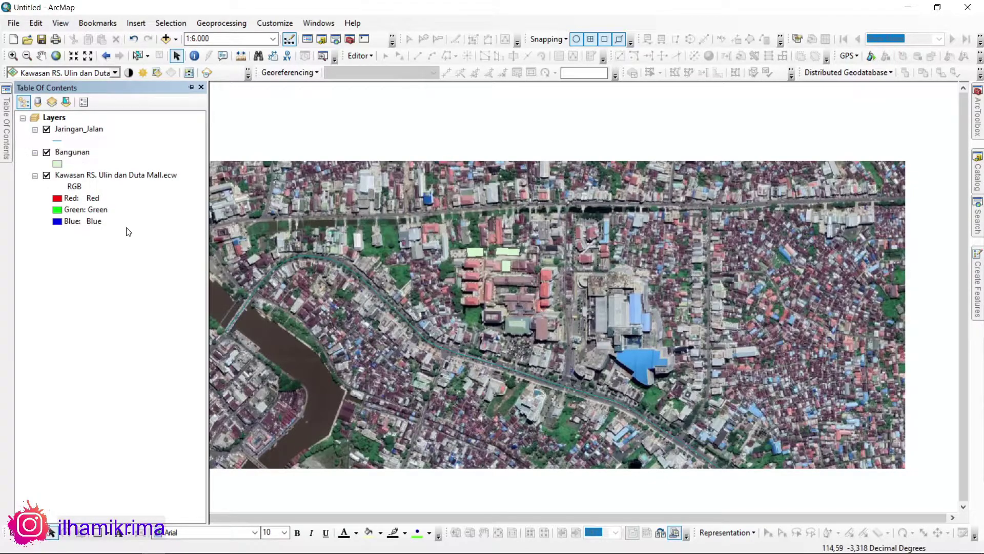
{"action": "left_click", "coordinate": [67, 152]}
{"action": "right_click", "coordinate": [86, 160]}
{"action": "left_click", "coordinate": [124, 196]}
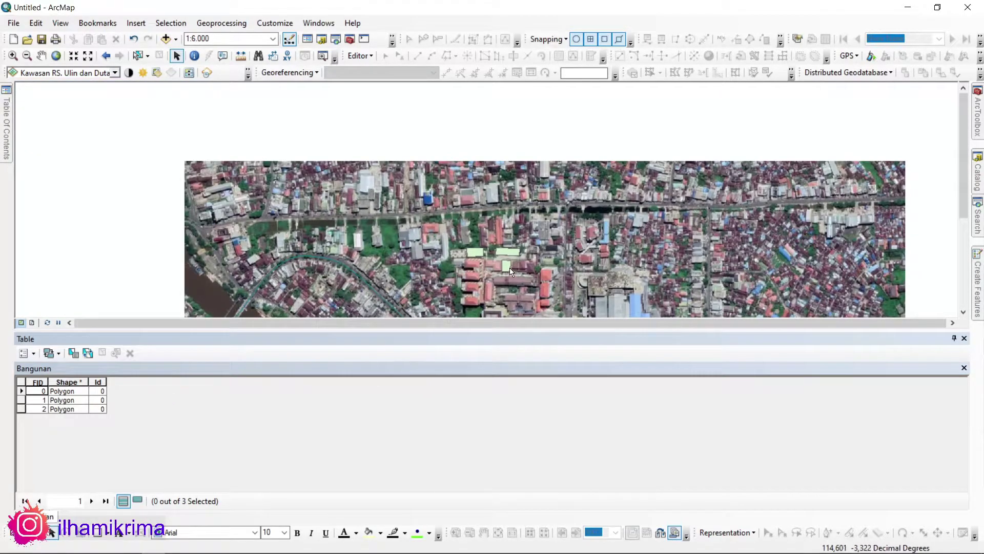
{"action": "scroll", "coordinate": [500, 255], "scroll_direction": "up", "scroll_amount": 3}
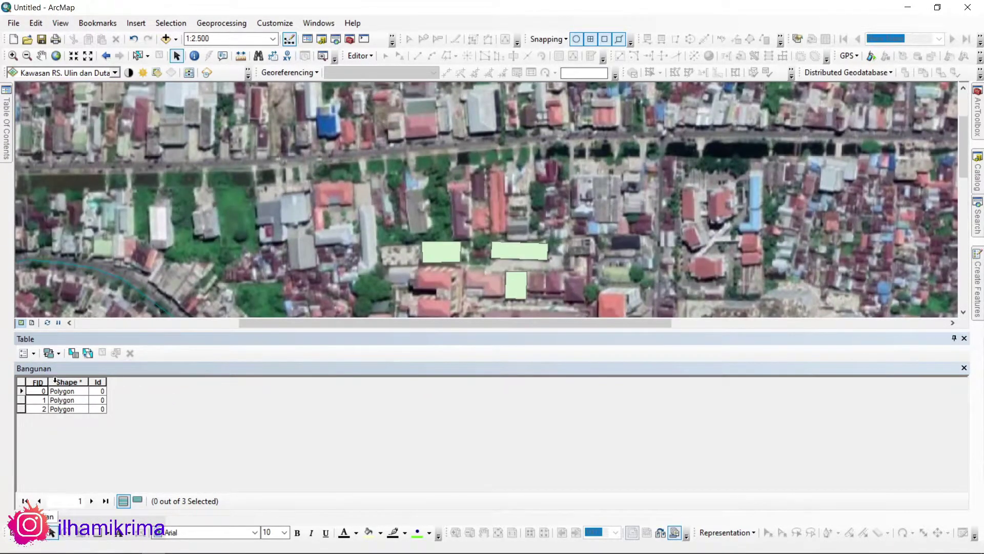
{"action": "left_click_drag", "start_coordinate": [631, 213], "coordinate": [630, 175]}
Add a text field named Fungsi to the Bangunan attribute table, adjust its length, and narrow the new column.
{"action": "left_click", "coordinate": [48, 354]}
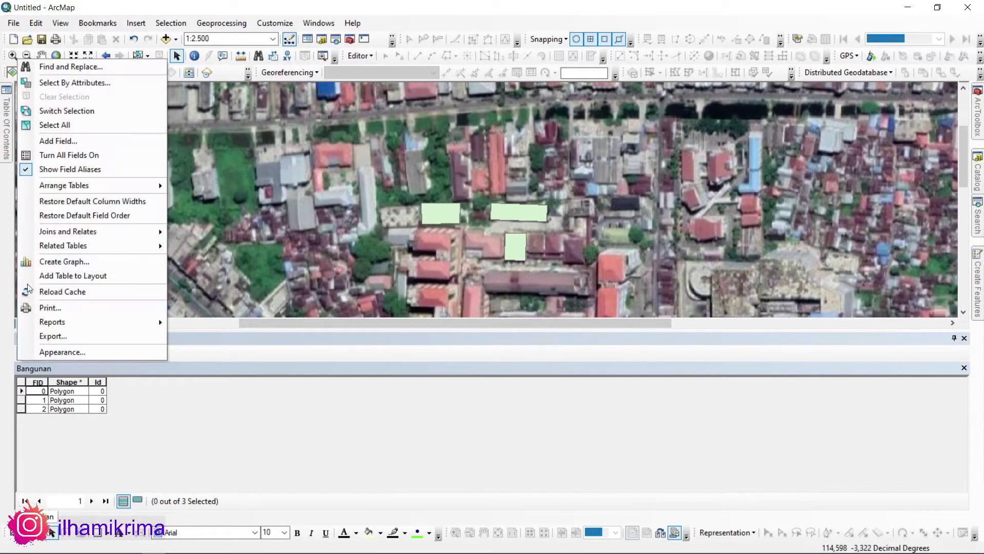
{"action": "left_click", "coordinate": [171, 438]}
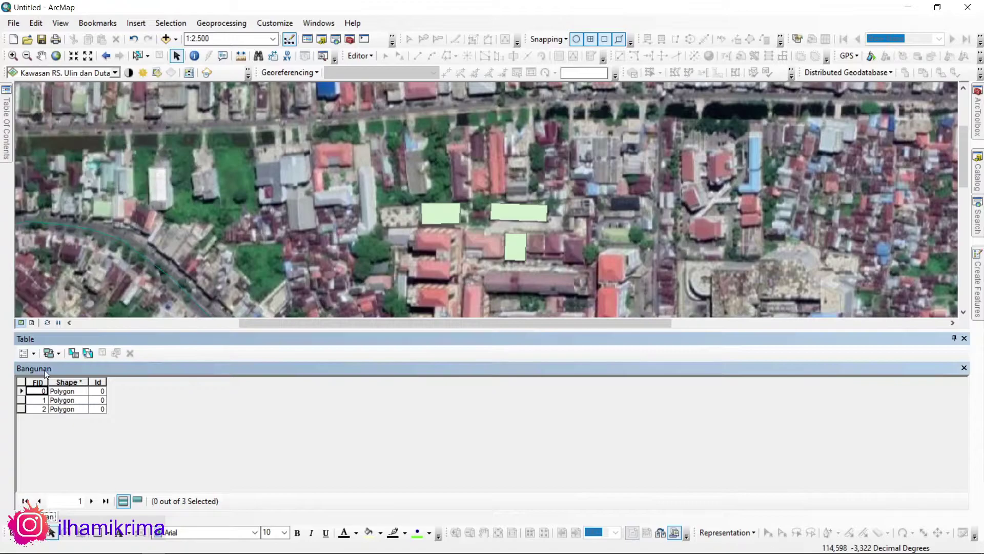
{"action": "left_click", "coordinate": [34, 352]}
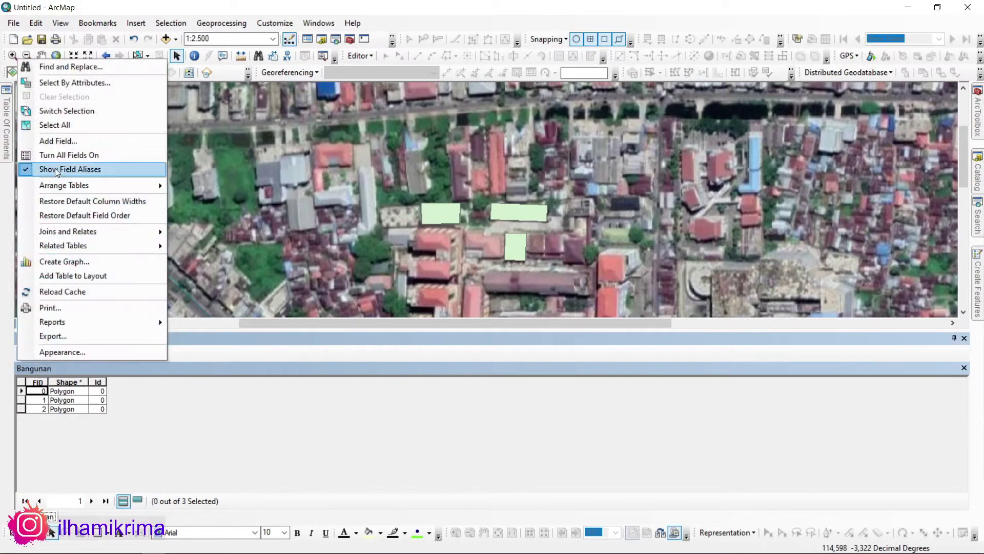
{"action": "left_click", "coordinate": [59, 143]}
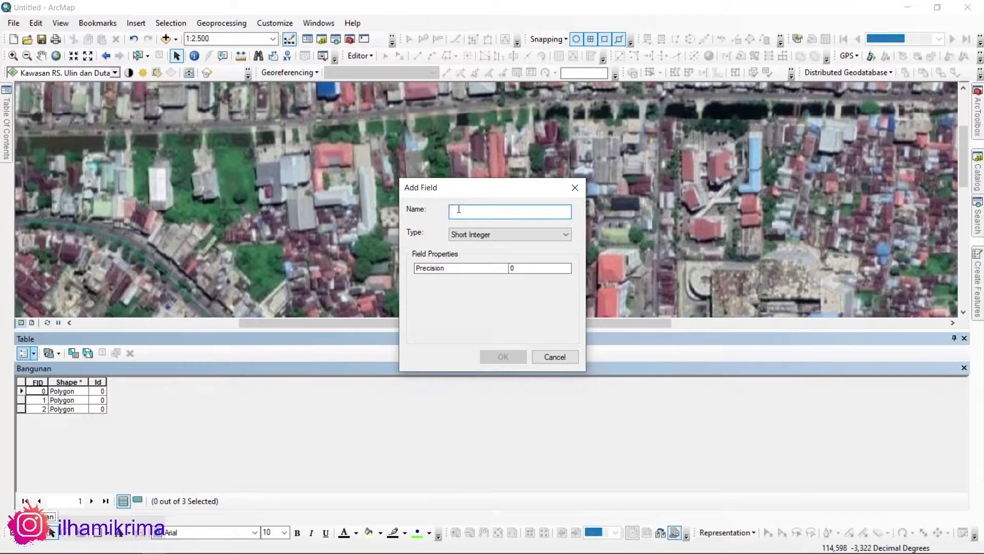
{"action": "type", "text": "Fungsi"}
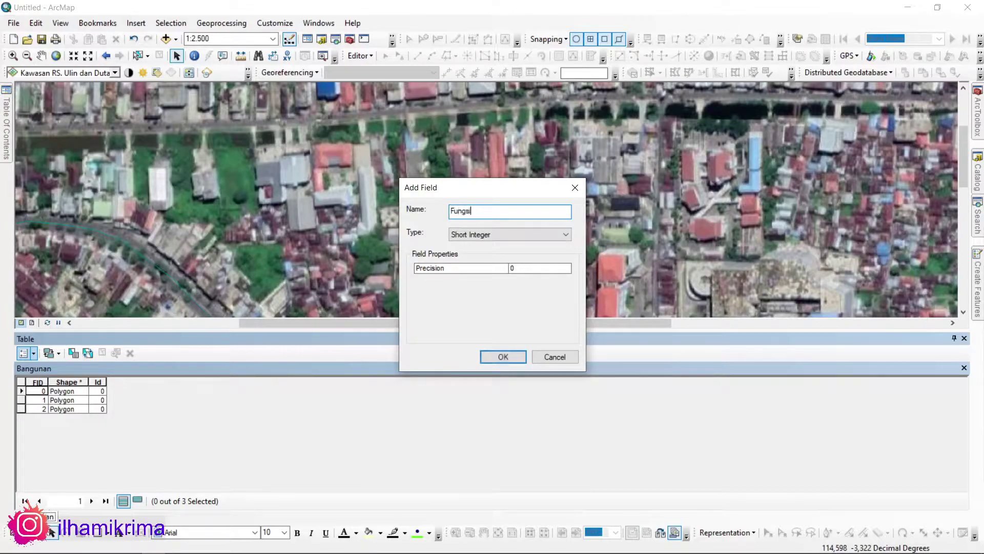
{"action": "left_click", "coordinate": [567, 238]}
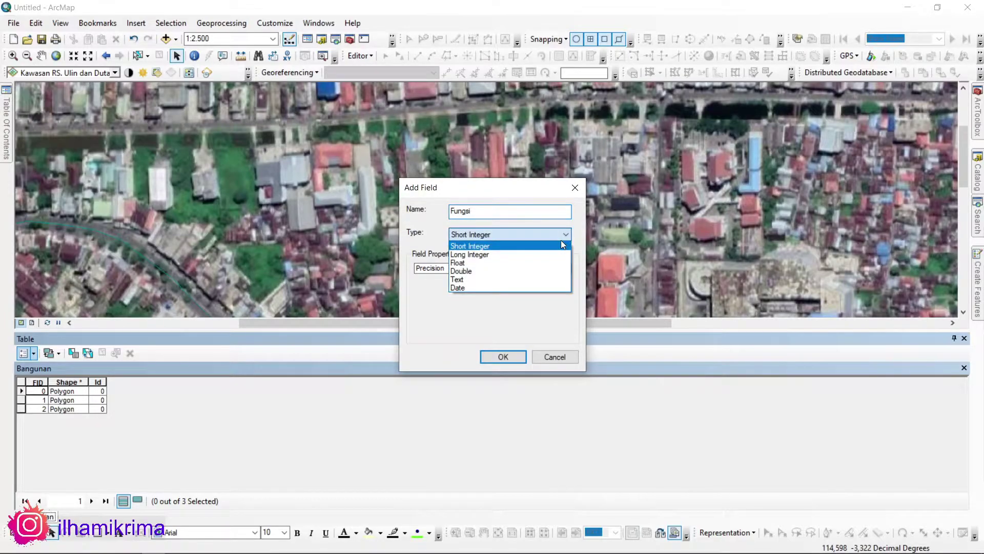
{"action": "left_click", "coordinate": [525, 280]}
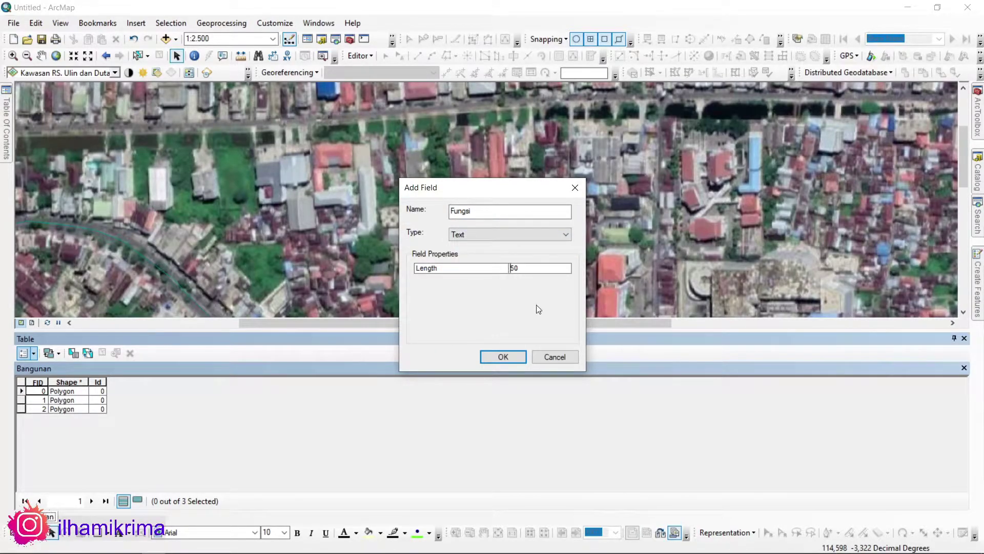
{"action": "left_click_drag", "start_coordinate": [519, 267], "coordinate": [509, 268]}
{"action": "type", "text": "1"}
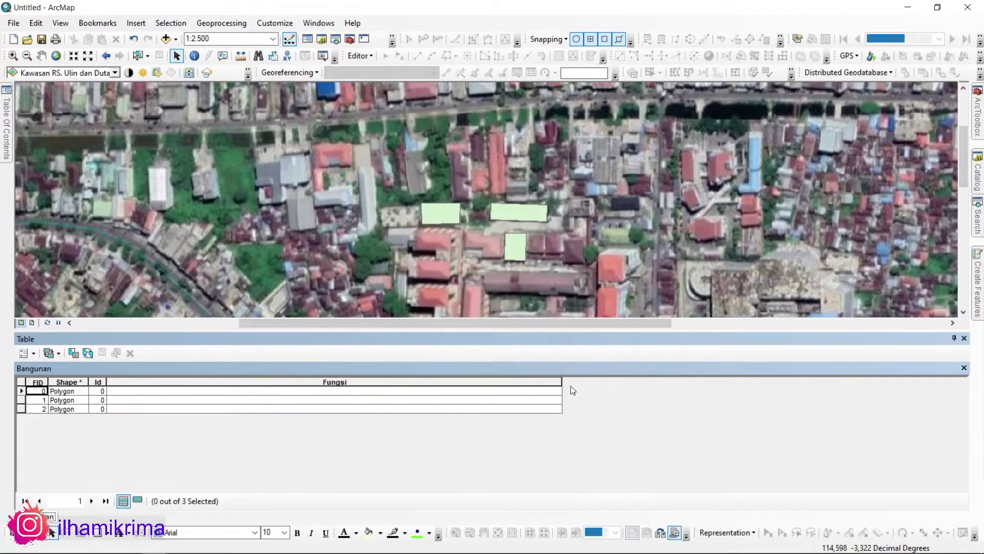
{"action": "left_click_drag", "start_coordinate": [560, 384], "coordinate": [203, 421]}
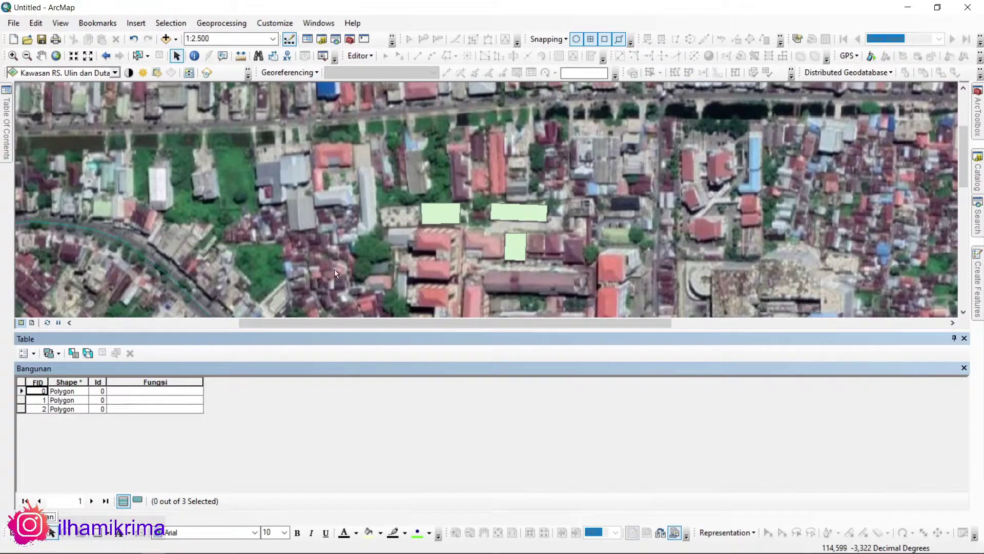
Start an edit session and activate the Select Features tool for picking the building polygons.
{"action": "left_click", "coordinate": [365, 57]}
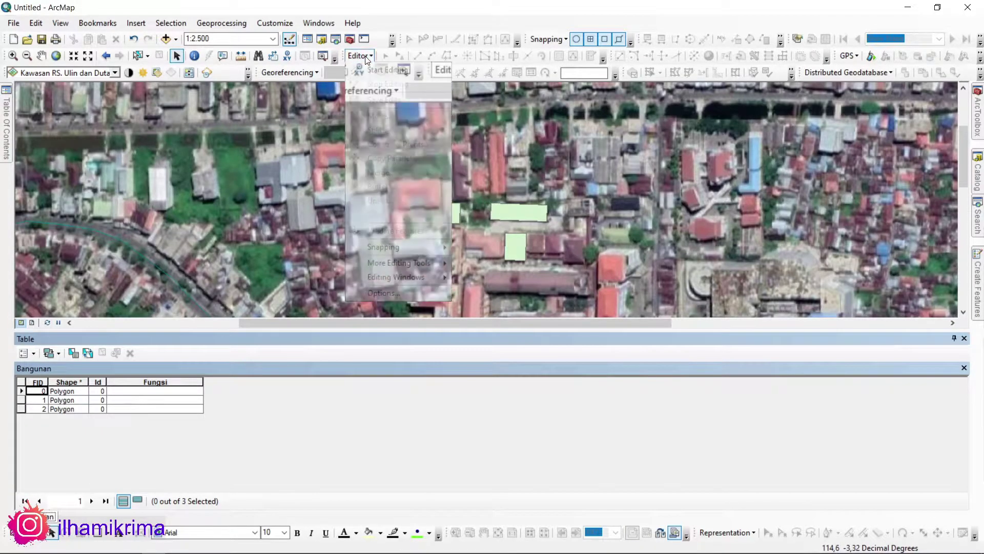
{"action": "left_click", "coordinate": [377, 73]}
{"action": "left_click", "coordinate": [137, 55]}
{"action": "left_click", "coordinate": [158, 392]}
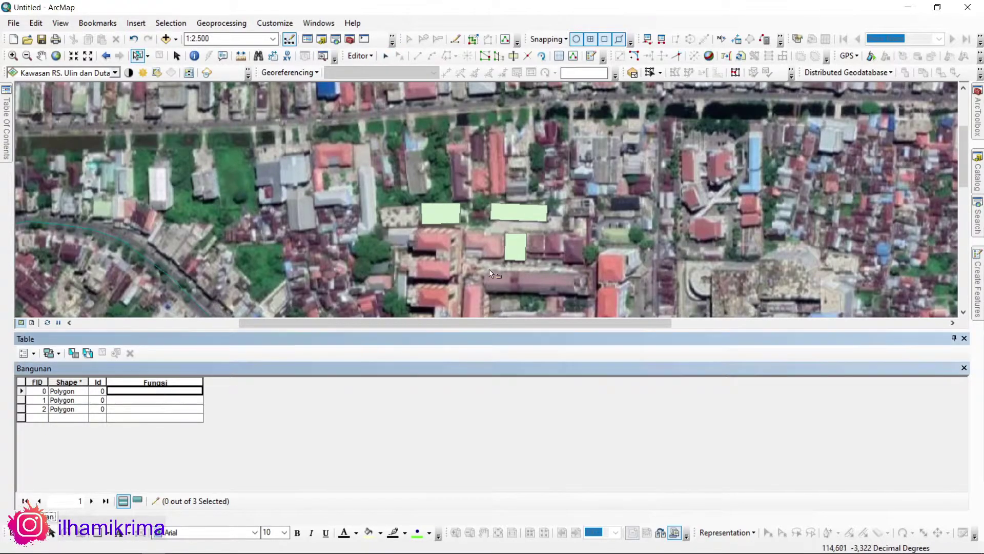
{"action": "left_click", "coordinate": [520, 213]}
{"action": "left_click", "coordinate": [495, 229]}
{"action": "left_click", "coordinate": [455, 212]}
{"action": "left_click", "coordinate": [469, 220]}
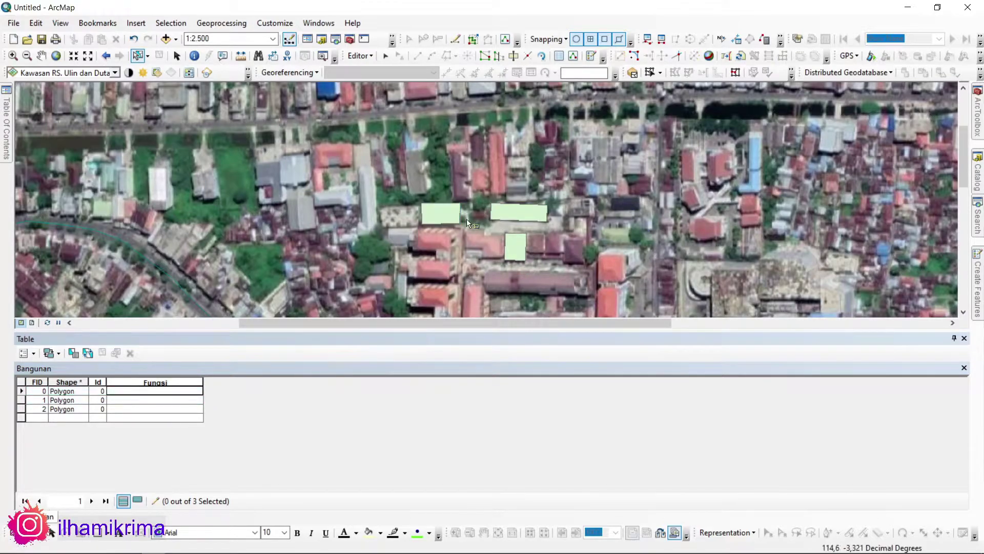
Select the westernmost building polygon and set its Fungsi value to Gedung Ruang Anak.
{"action": "left_click", "coordinate": [434, 216]}
{"action": "left_click", "coordinate": [143, 391]}
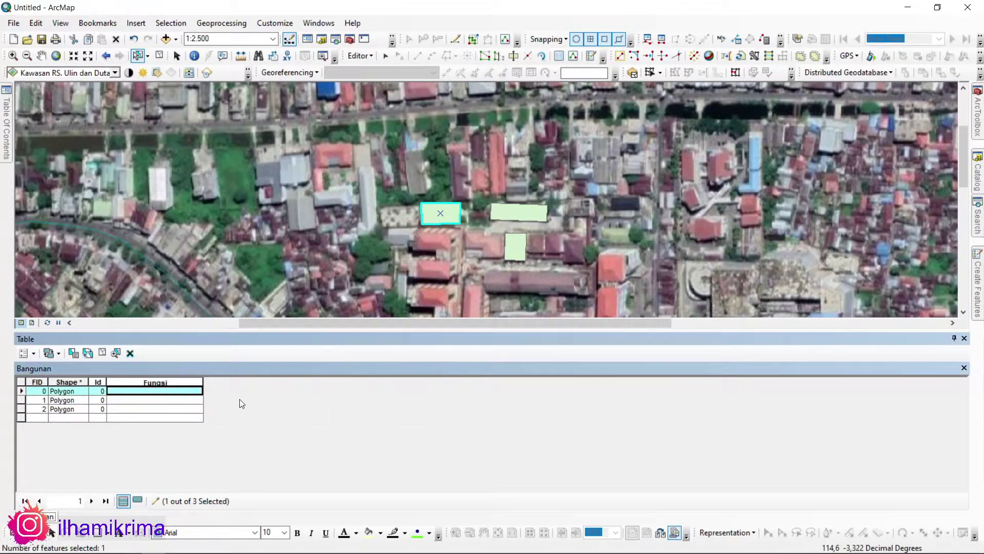
{"action": "type", "text": "Ruan"}
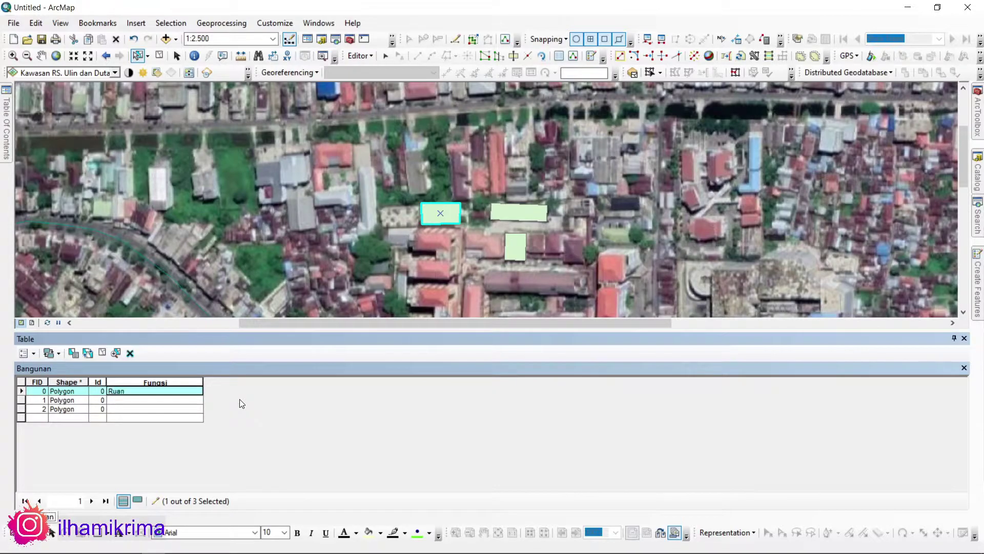
{"action": "key", "text": "BackSpace"}
{"action": "key", "text": "BackSpace"}
{"action": "key", "text": "BackSpace"}
{"action": "key", "text": "BackSpace"}
{"action": "type", "text": "Gedung Ruang Anak"}
{"action": "key", "text": "Return"}
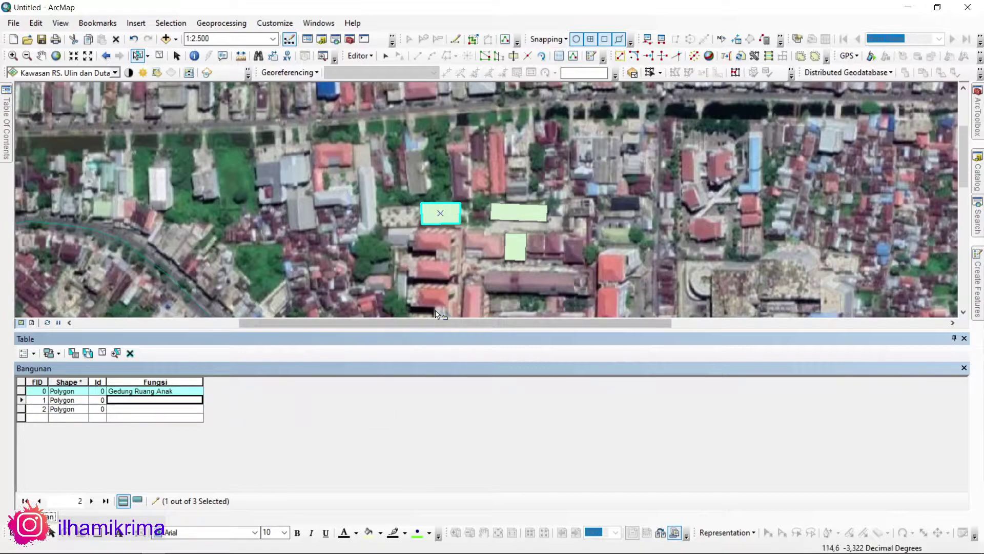
Set the Fungsi value of the long building polygon, FID 1, to Gedung Dokter Gigi.
{"action": "left_click", "coordinate": [154, 401]}
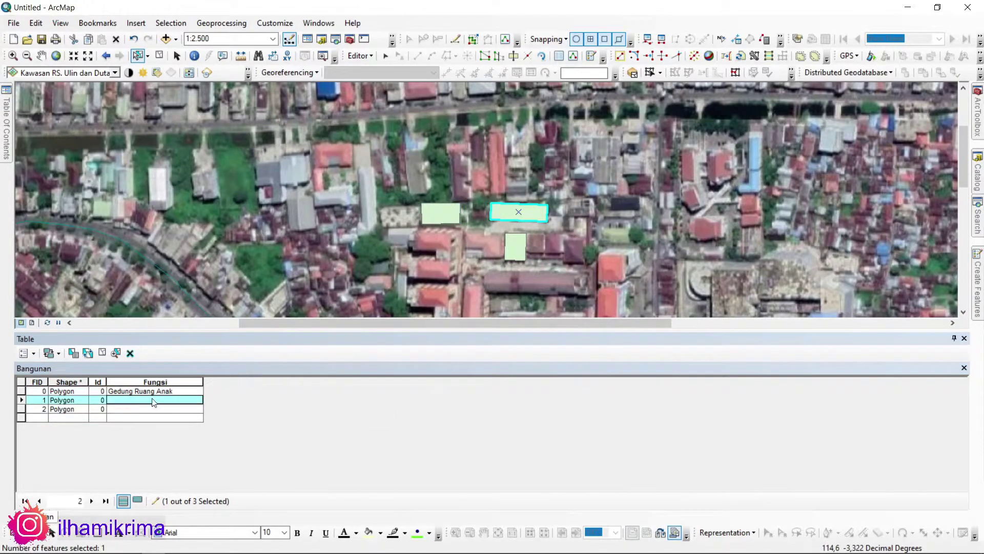
{"action": "type", "text": "G"}
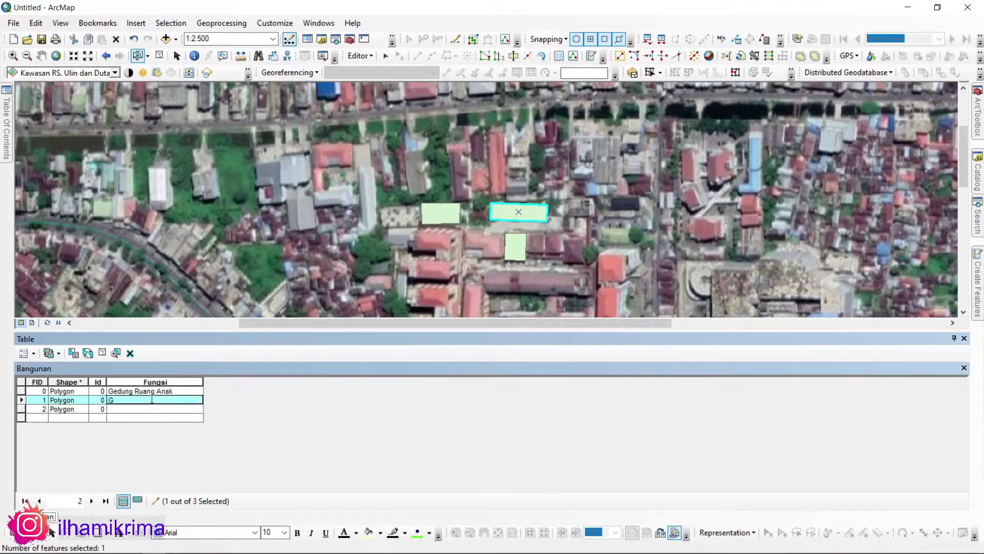
{"action": "type", "text": "edung Dokter Gigi"}
{"action": "key", "text": "Return"}
Select the small southern building polygon and set its Fungsi value to Kantin.
{"action": "left_click", "coordinate": [506, 250]}
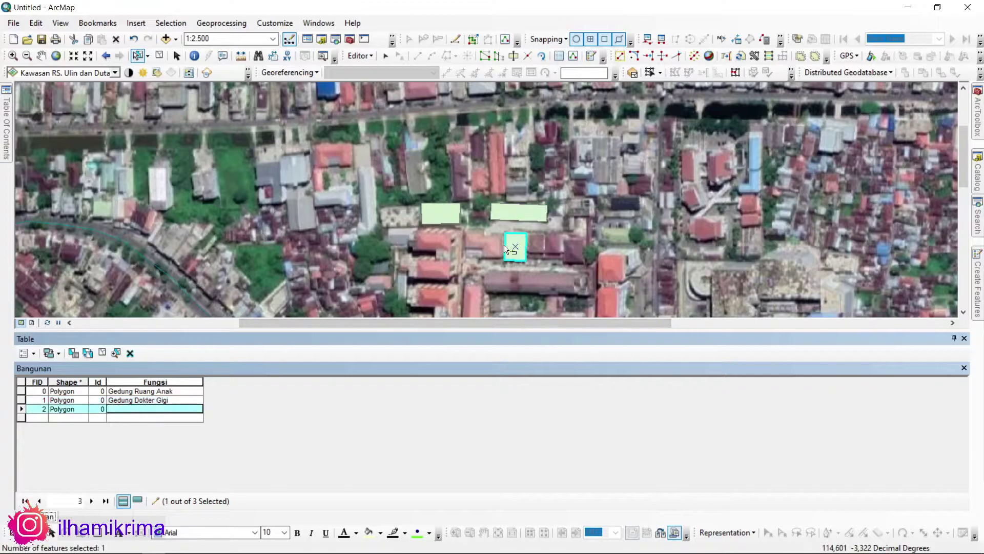
{"action": "left_click", "coordinate": [117, 408]}
{"action": "type", "text": "Ka"}
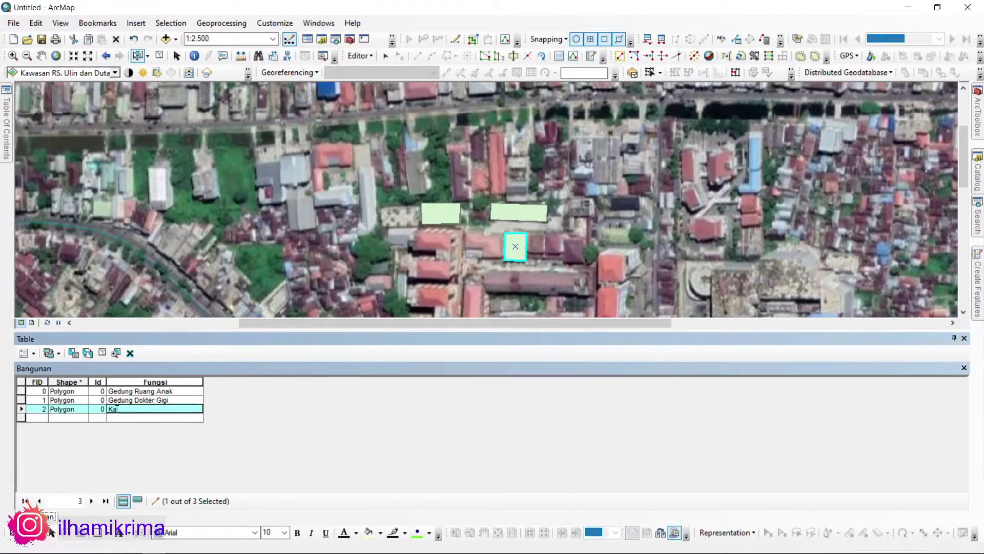
{"action": "type", "text": "ntin"}
{"action": "key", "text": "Return"}
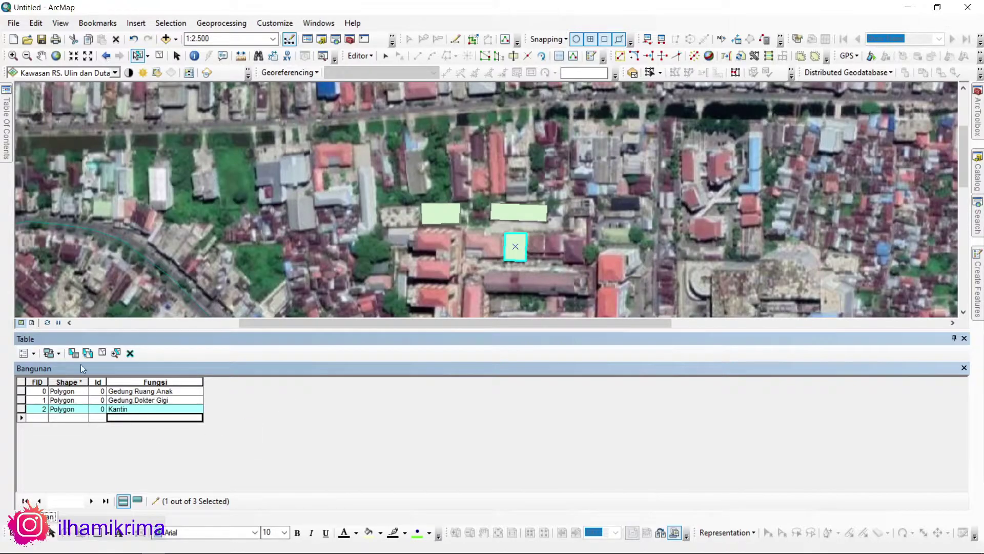
Clear the building selection, stop the edit session and save the Fungsi attribute edits.
{"action": "scroll", "coordinate": [493, 212], "scroll_direction": "up", "scroll_amount": 4}
{"action": "left_click", "coordinate": [447, 187]}
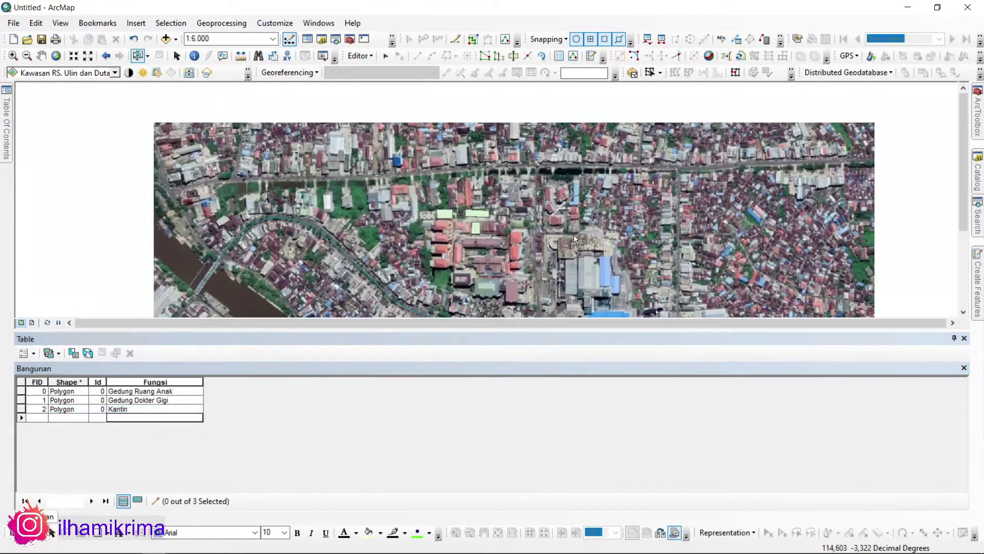
{"action": "left_click", "coordinate": [6, 139]}
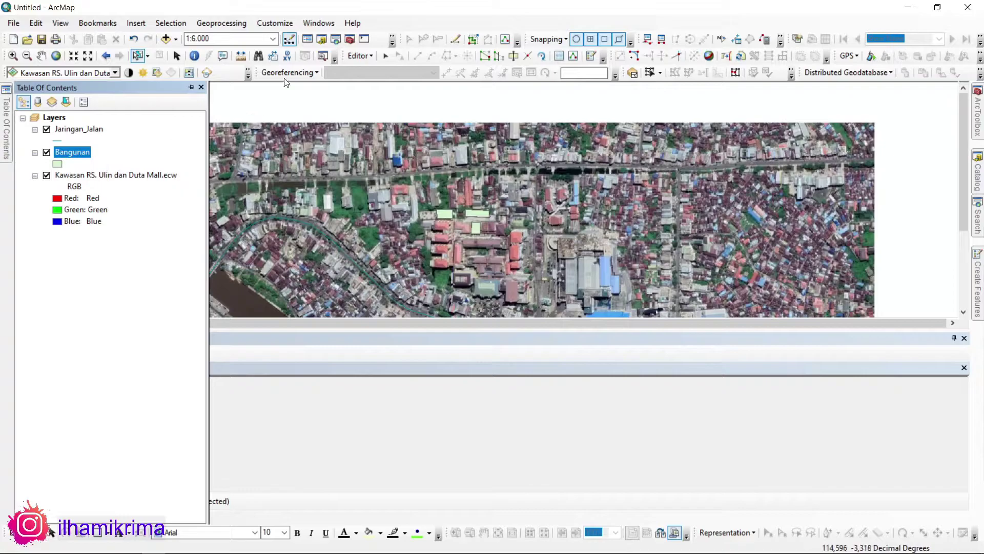
{"action": "left_click", "coordinate": [360, 55]}
{"action": "left_click", "coordinate": [375, 84]}
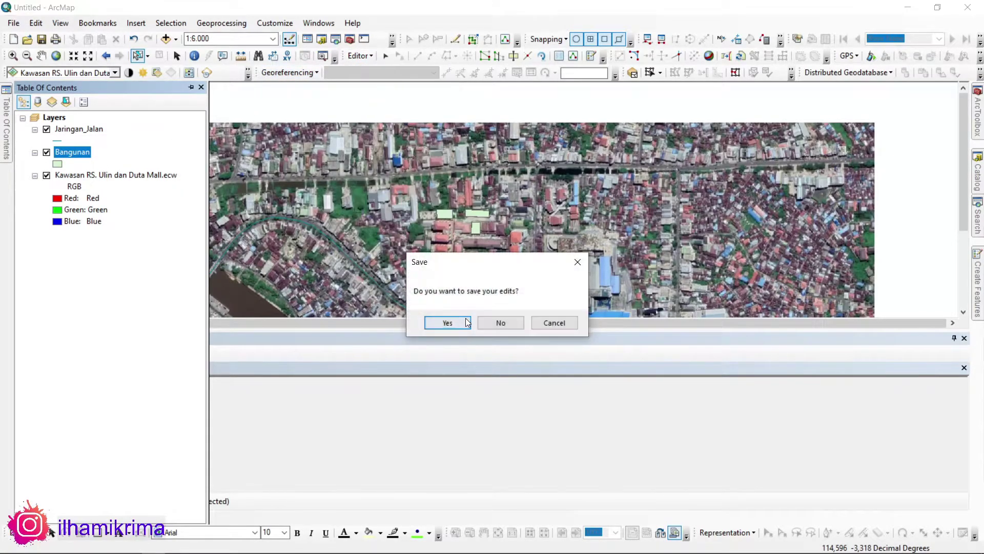
{"action": "left_click", "coordinate": [447, 322]}
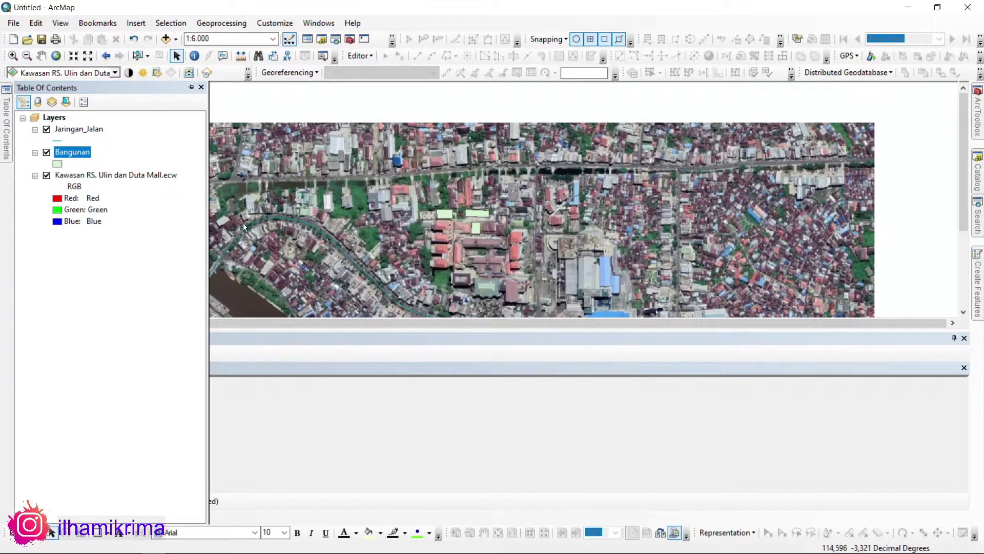
Open the Jaringan_Jalan attribute table and add a text field for the road name, accepting the valid name Nama_Jalan.
{"action": "right_click", "coordinate": [68, 128]}
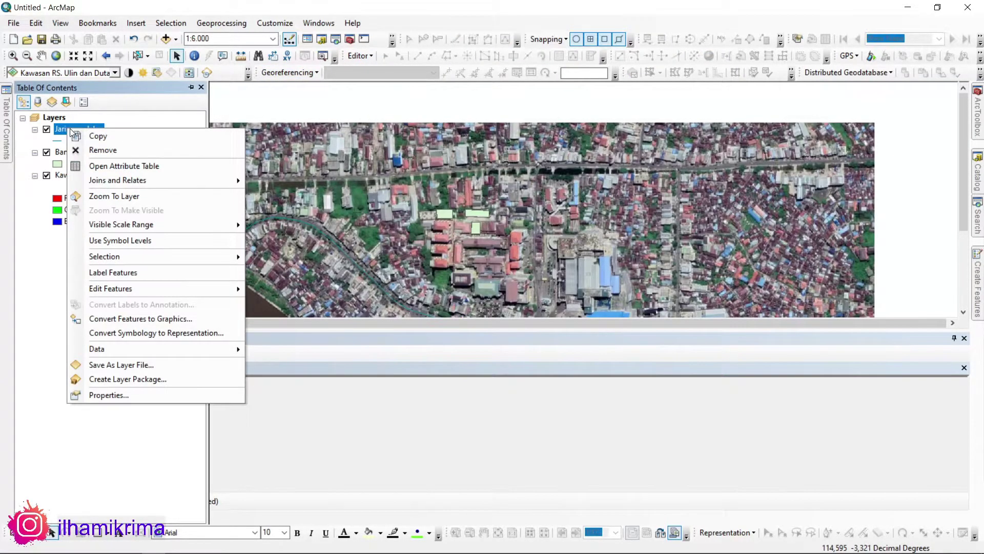
{"action": "left_click", "coordinate": [149, 166]}
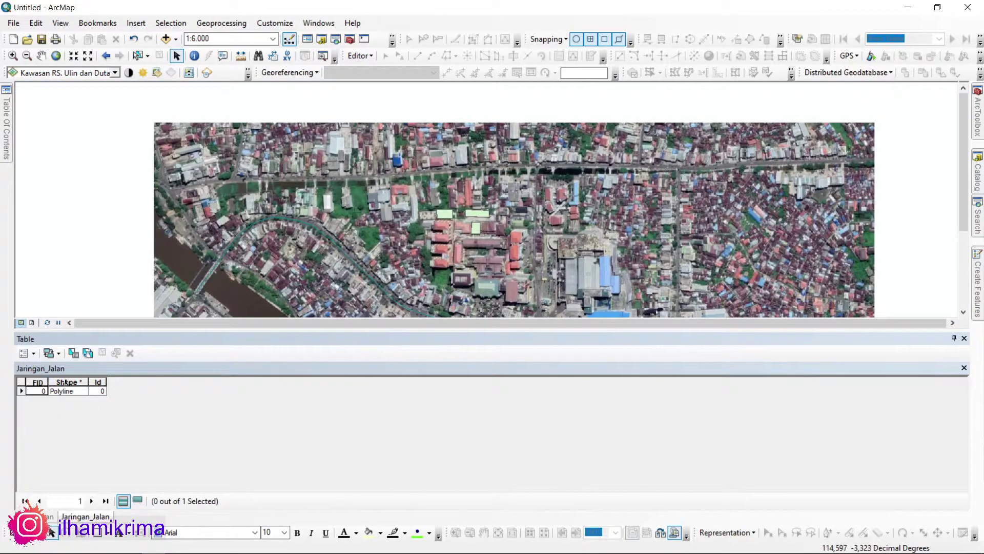
{"action": "left_click", "coordinate": [33, 353]}
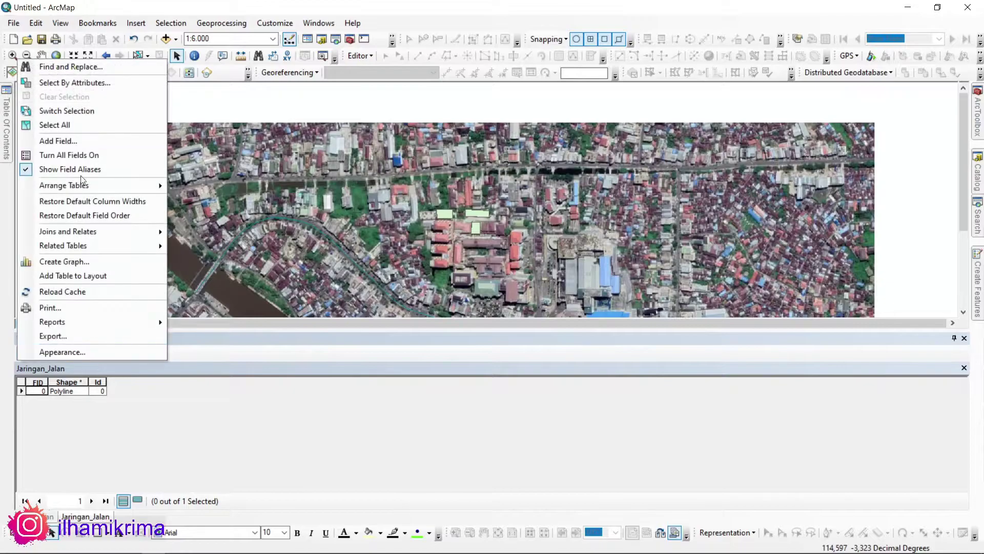
{"action": "left_click", "coordinate": [79, 137]}
{"action": "type", "text": "Nama Jalan"}
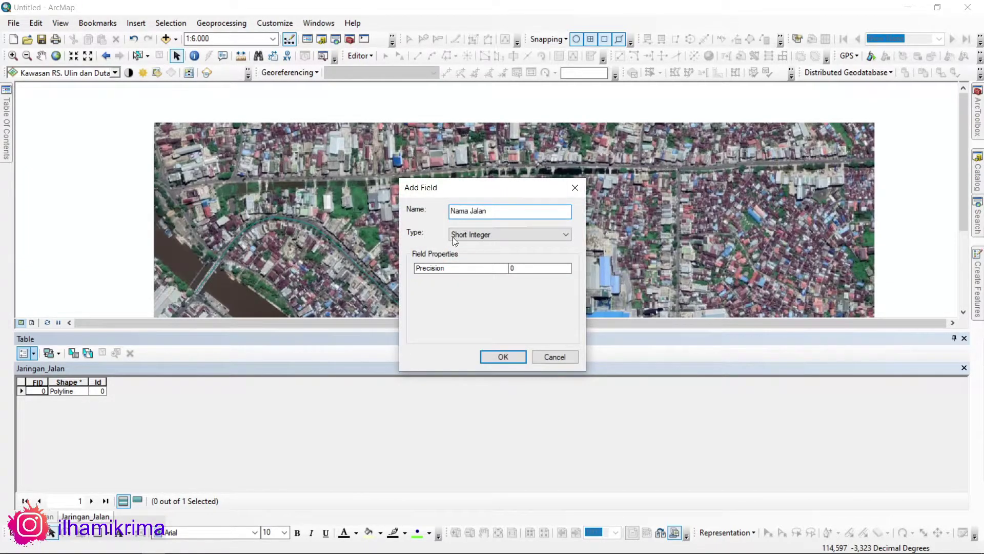
{"action": "left_click", "coordinate": [509, 232]}
{"action": "left_click", "coordinate": [482, 284]}
{"action": "left_click", "coordinate": [490, 358]}
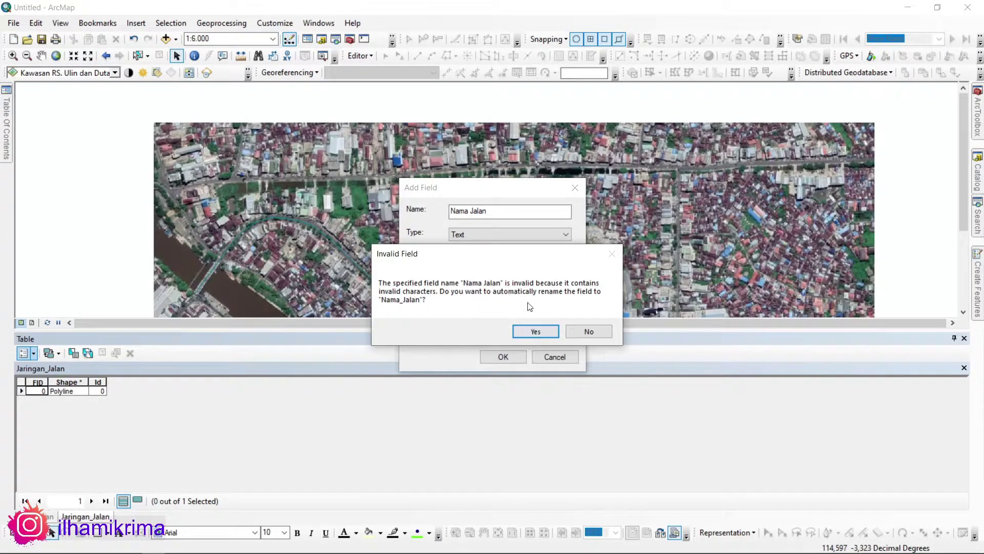
{"action": "left_click", "coordinate": [534, 332]}
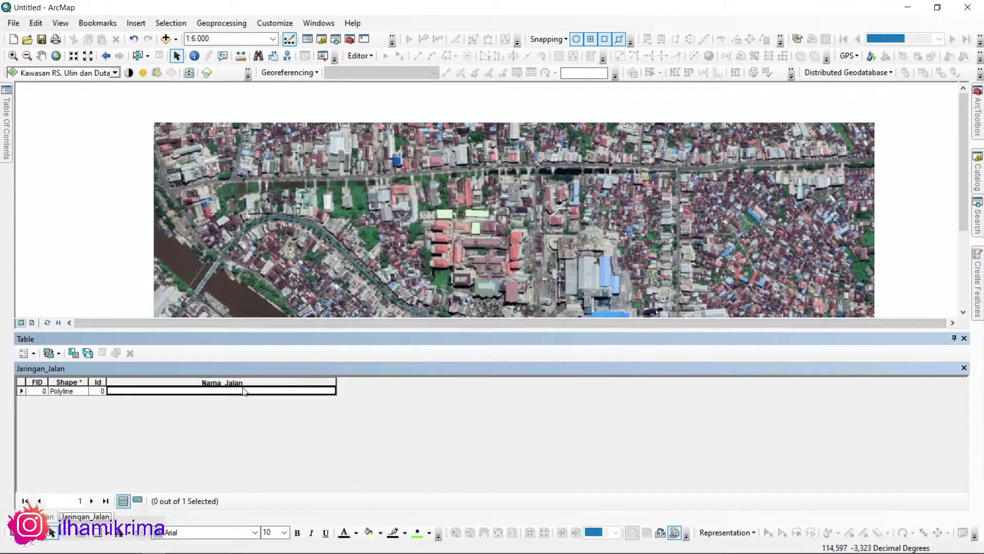
Start an edit session, set the road line's Nama_Jalan value to Jl. Jend. A. Yani, and close the attribute table.
{"action": "left_click", "coordinate": [361, 54]}
{"action": "left_click", "coordinate": [373, 69]}
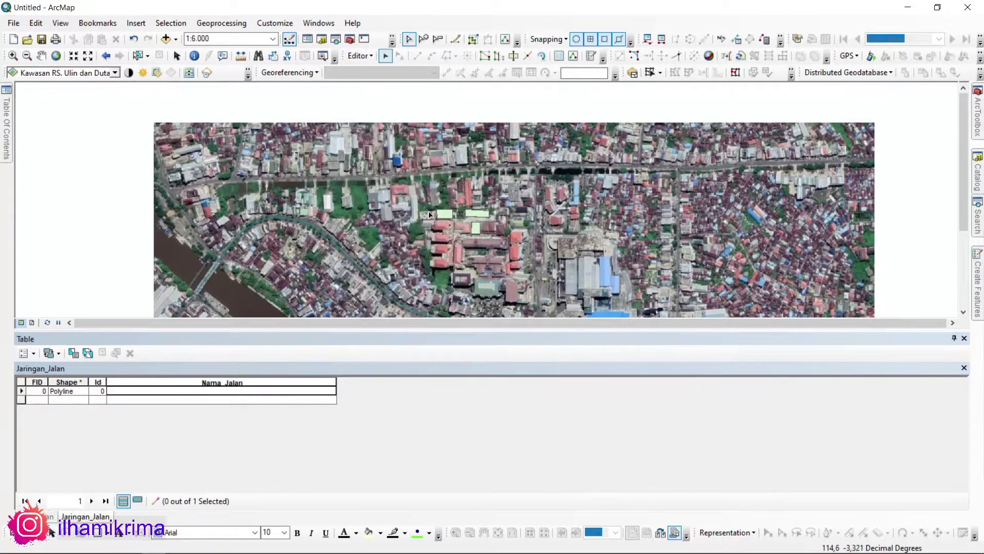
{"action": "left_click", "coordinate": [205, 392]}
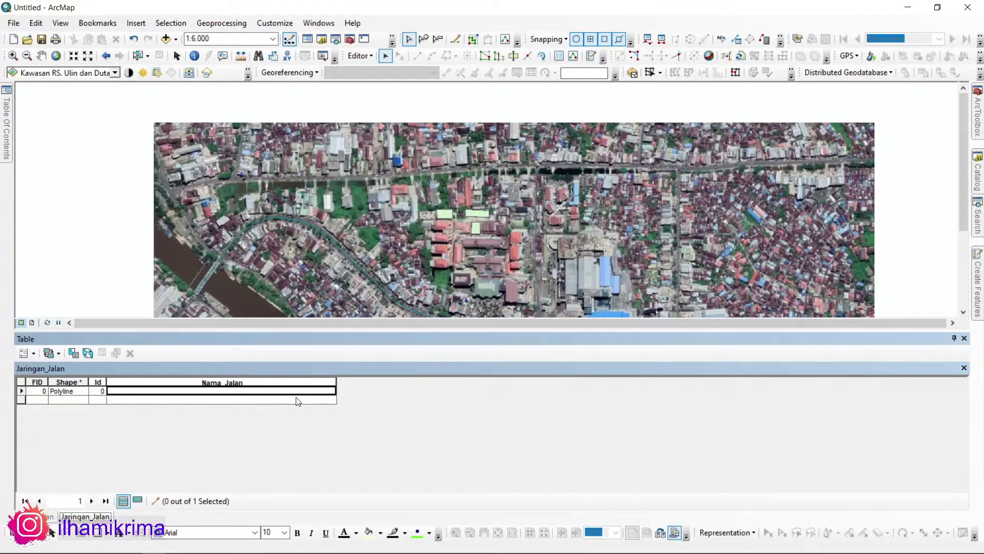
{"action": "left_click", "coordinate": [151, 392]}
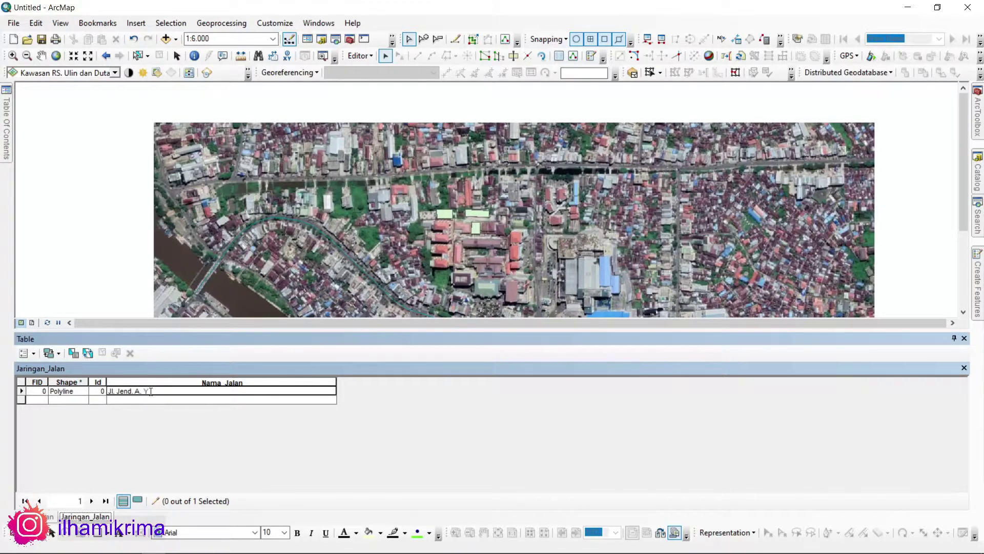
{"action": "key", "text": "Return"}
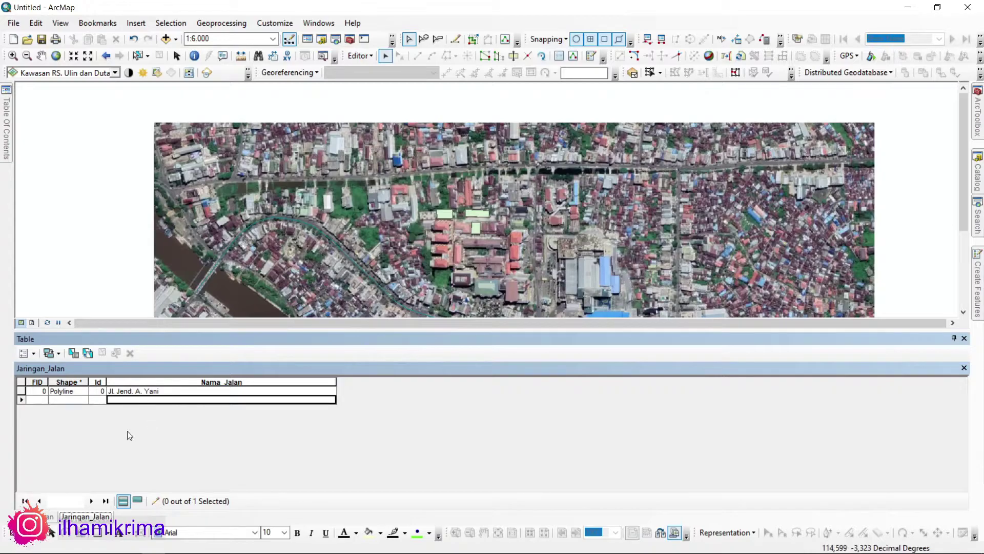
{"action": "left_click", "coordinate": [964, 338]}
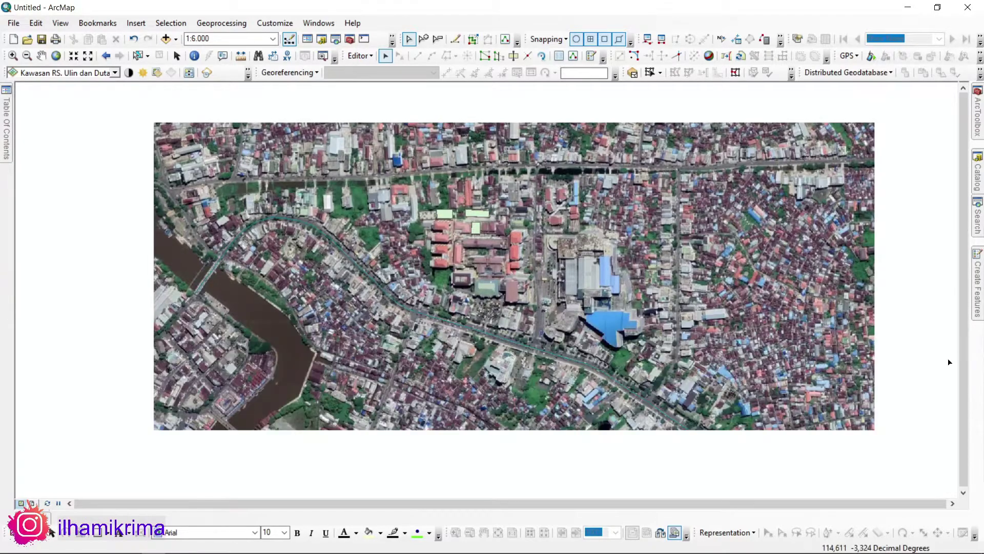
Open the Bangunan attribute table and select all three building polygons on the map.
{"action": "left_click", "coordinate": [137, 55]}
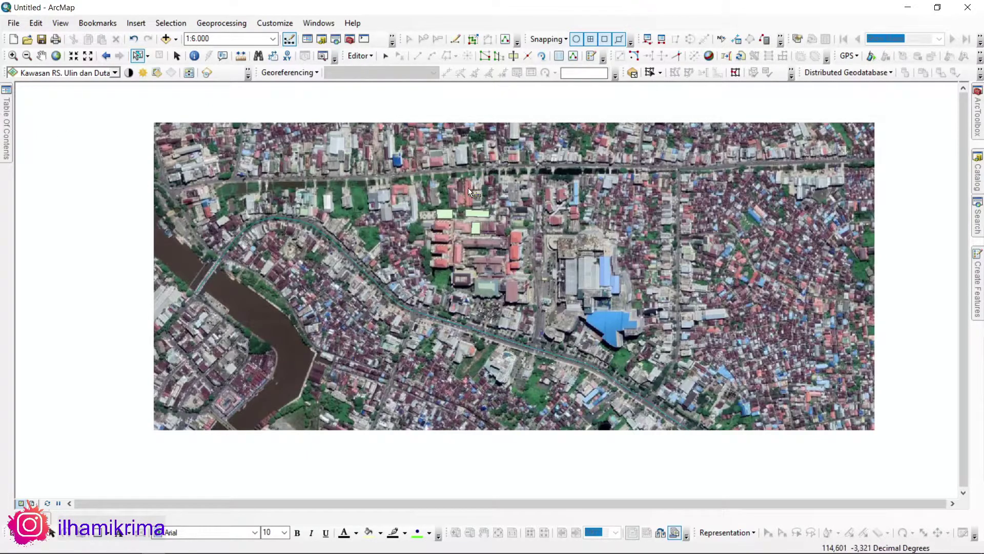
{"action": "scroll", "coordinate": [473, 188], "scroll_direction": "up", "scroll_amount": 2}
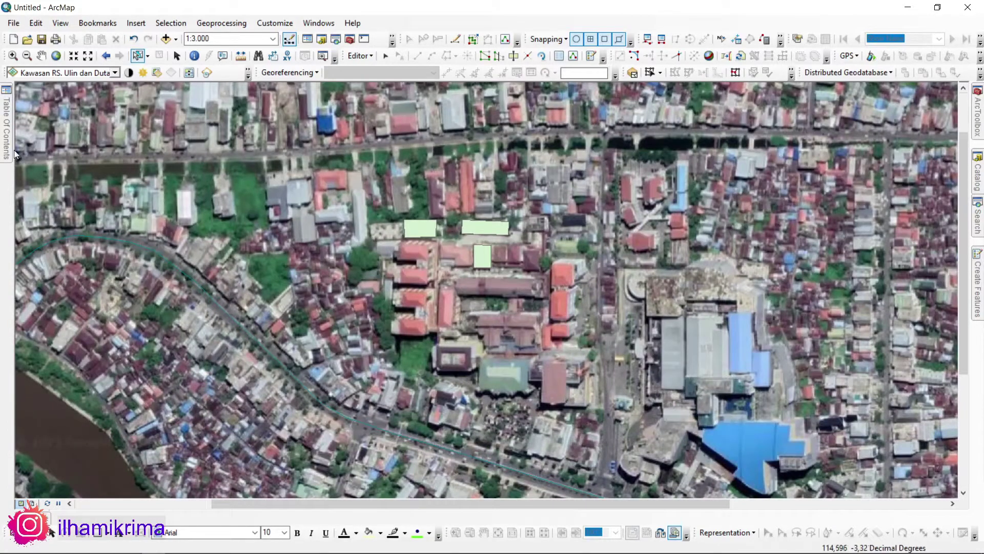
{"action": "mouse_move", "coordinate": [7, 152]}
{"action": "right_click", "coordinate": [72, 152]}
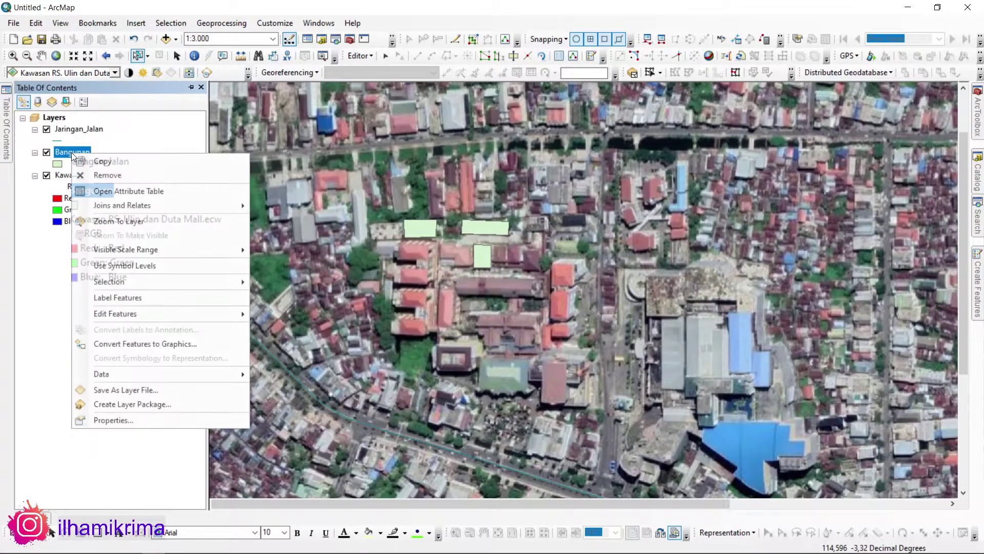
{"action": "left_click", "coordinate": [158, 190]}
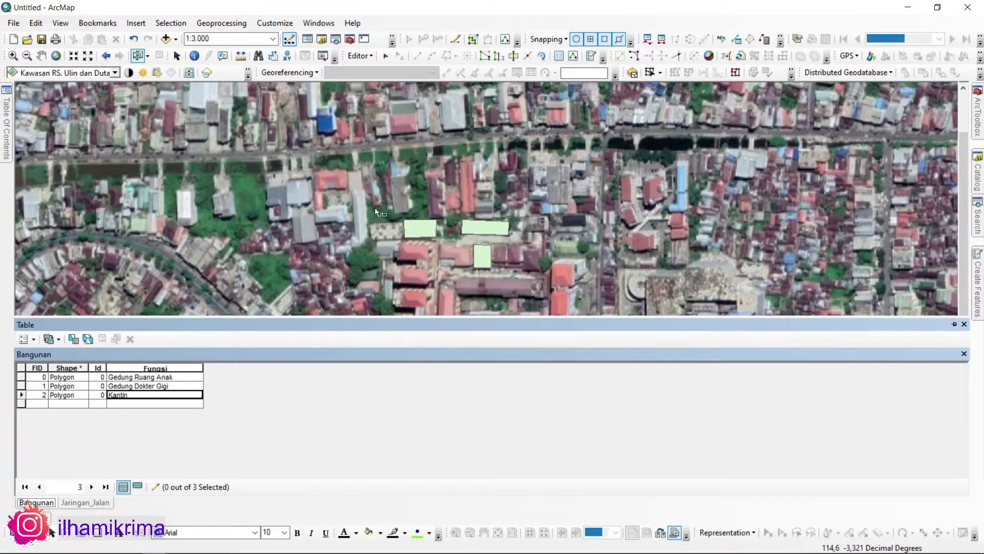
{"action": "left_click_drag", "start_coordinate": [375, 208], "coordinate": [596, 285]}
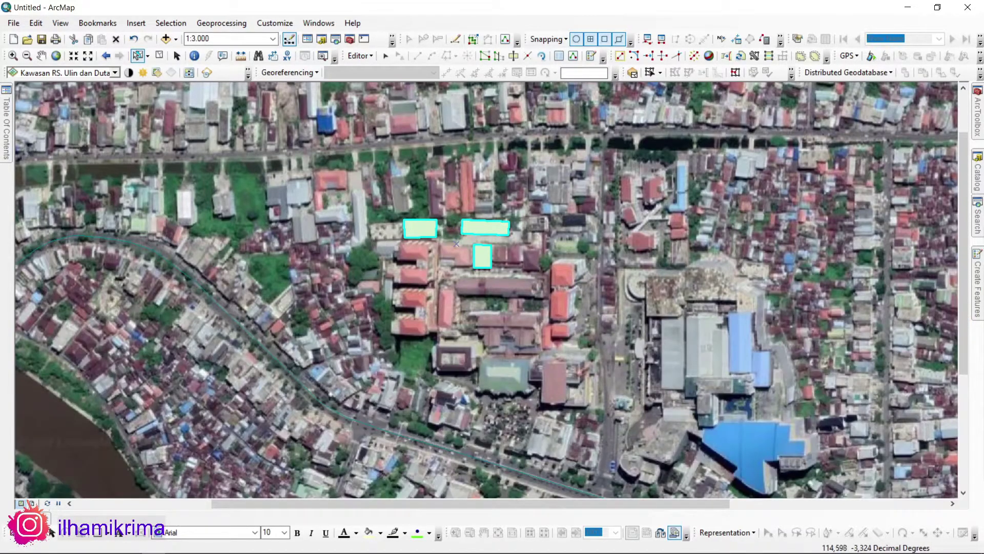
{"action": "mouse_move", "coordinate": [64, 519]}
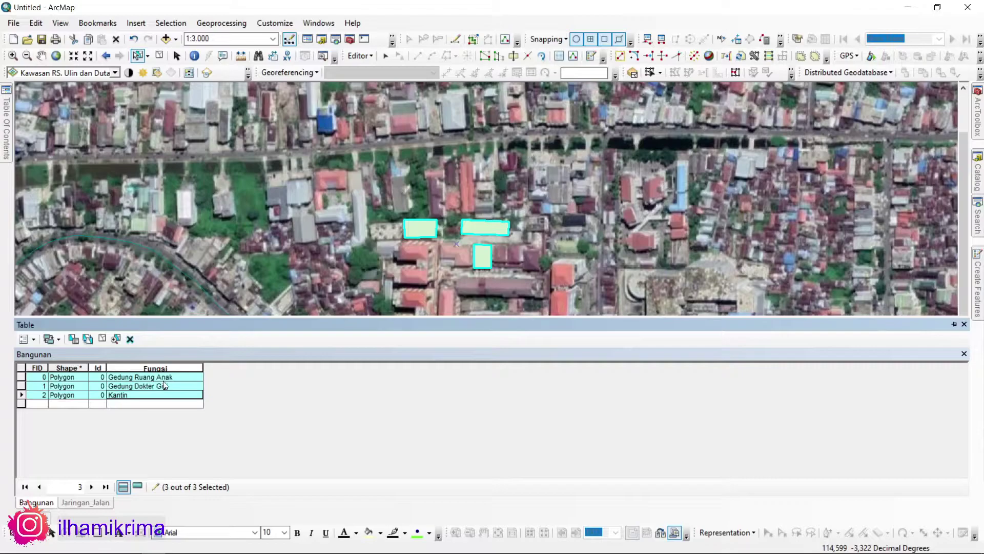
Clear the building selection and highlight the three records in the Bangunan attribute table.
{"action": "left_click", "coordinate": [360, 55]}
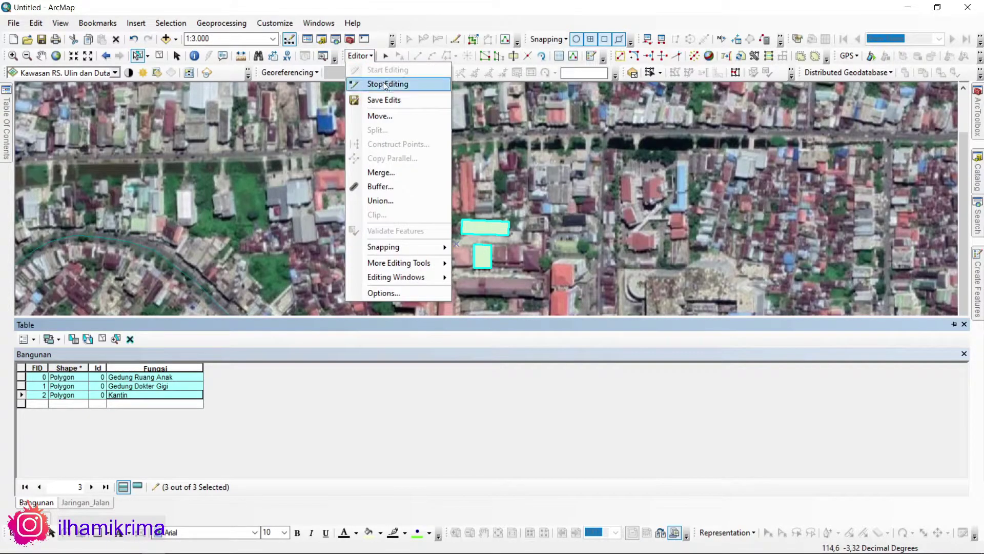
{"action": "left_click", "coordinate": [386, 83]}
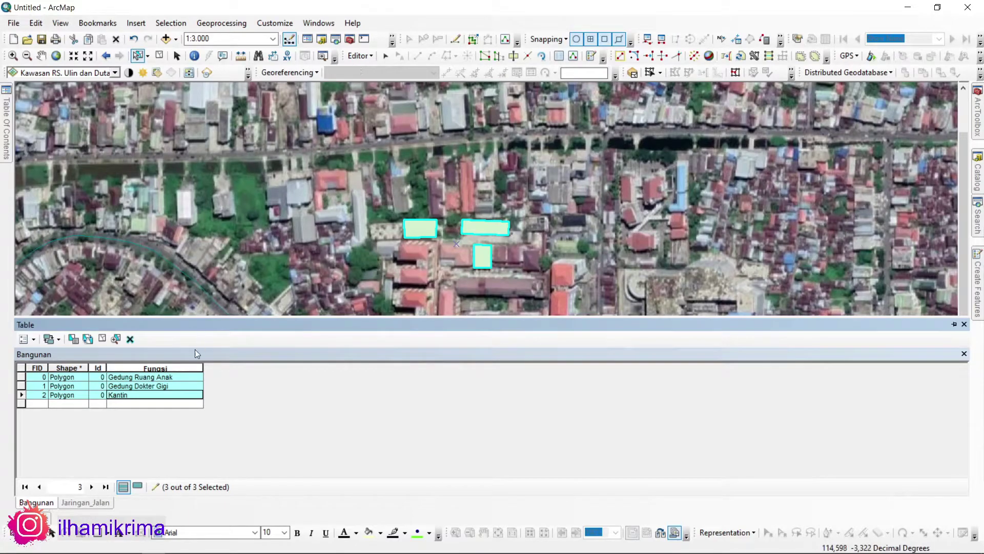
{"action": "left_click", "coordinate": [498, 201]}
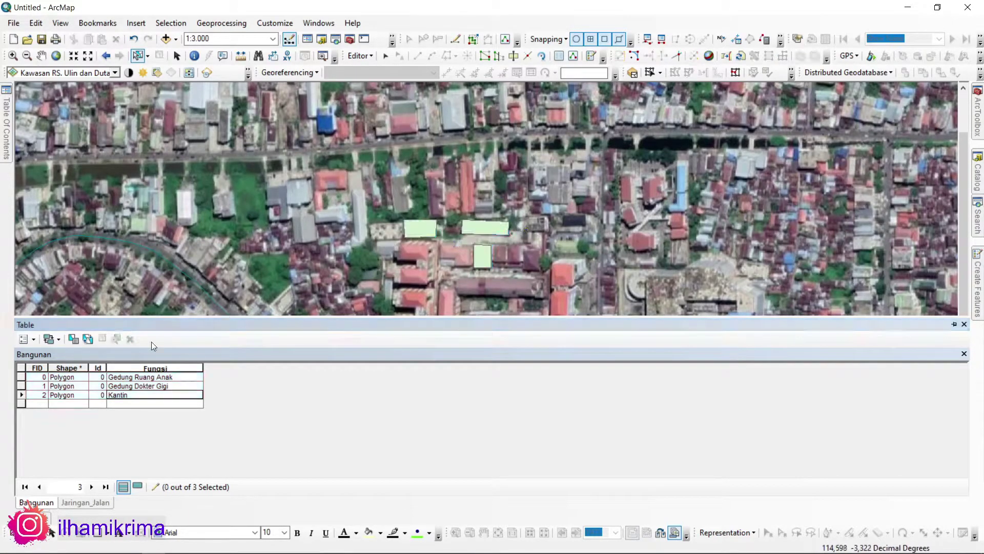
{"action": "left_click_drag", "start_coordinate": [20, 377], "coordinate": [20, 394]}
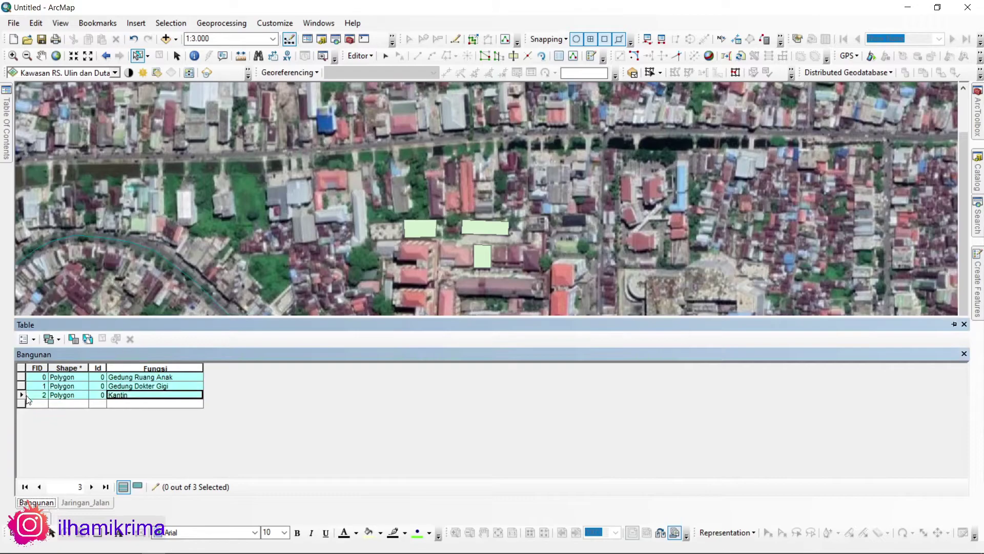
{"action": "left_click", "coordinate": [189, 254]}
Reselect the three building polygons together on the map and bring the Bangunan attribute table back up.
{"action": "left_click", "coordinate": [426, 230]}
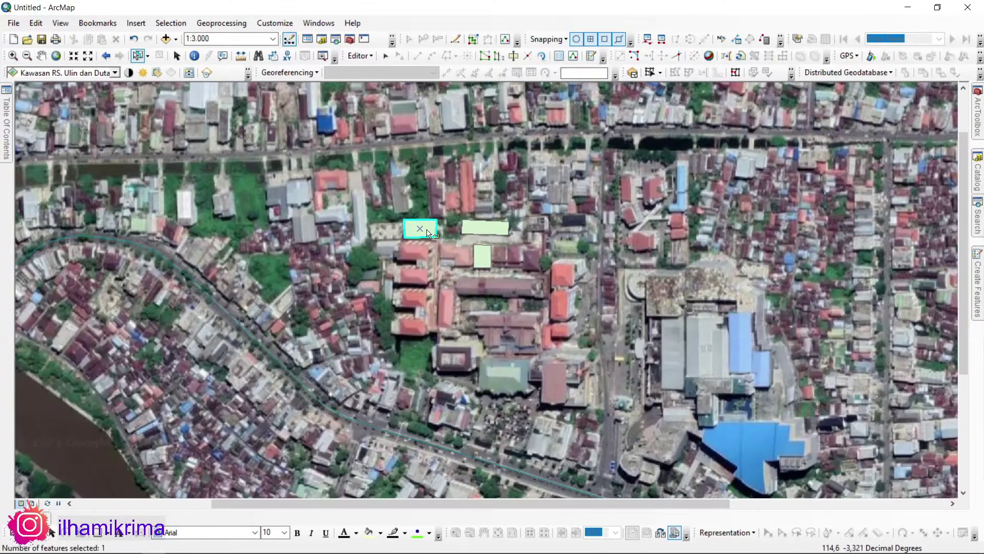
{"action": "left_click", "coordinate": [496, 232]}
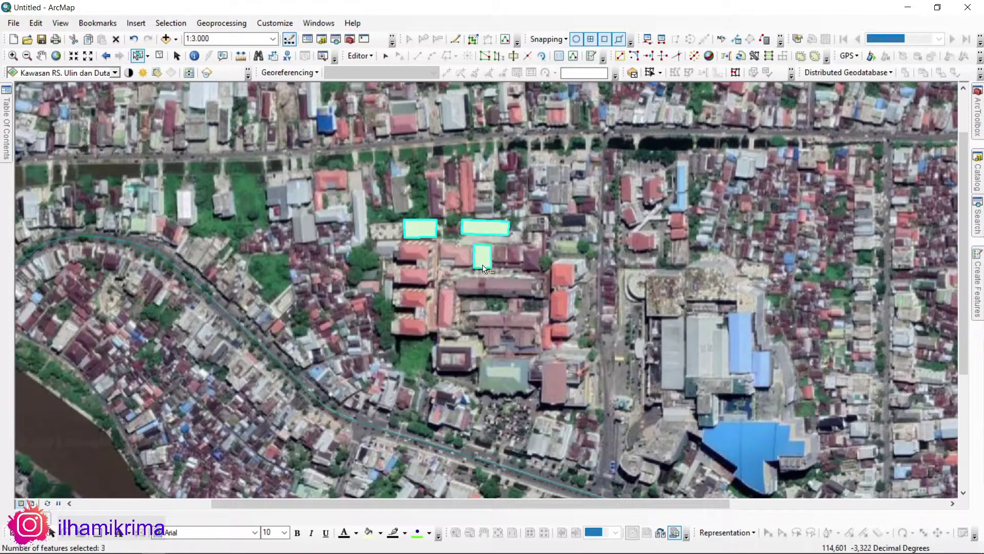
{"action": "left_click", "coordinate": [393, 196]}
{"action": "left_click_drag", "start_coordinate": [393, 194], "coordinate": [522, 297]}
{"action": "left_click", "coordinate": [39, 518]}
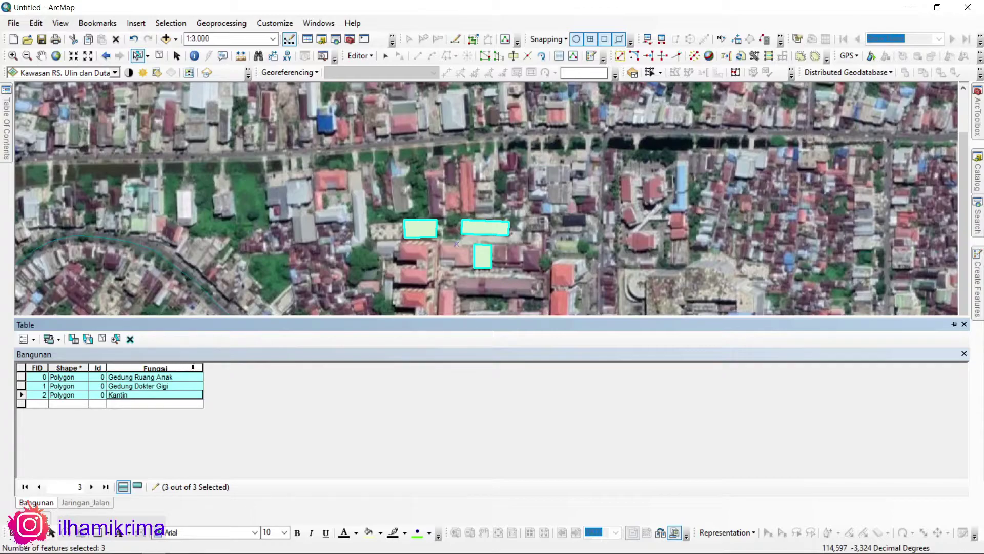
Use the Field Calculator on the Fungsi field to set the selected building records to "Gedung Operasi".
{"action": "right_click", "coordinate": [187, 367]}
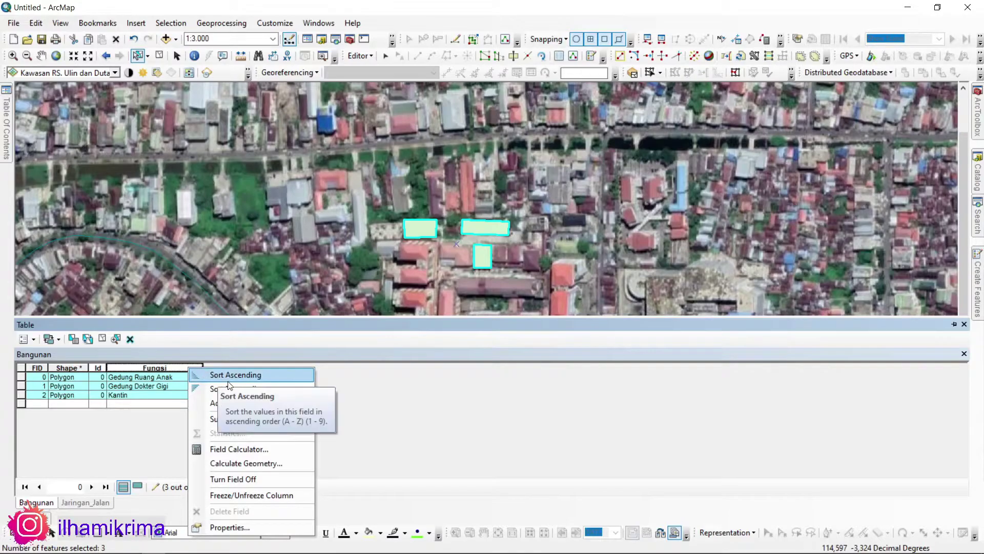
{"action": "left_click", "coordinate": [273, 446]}
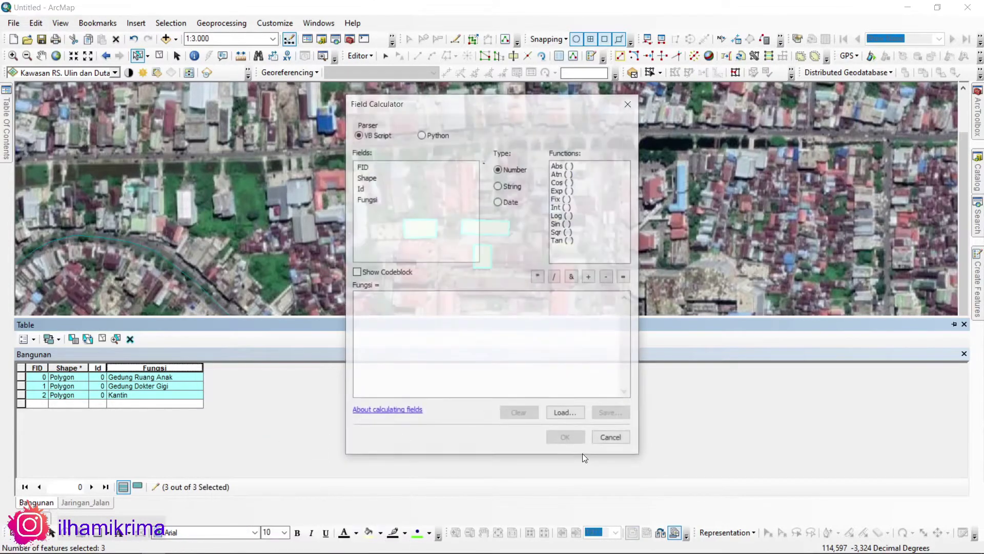
{"action": "left_click_drag", "start_coordinate": [466, 112], "coordinate": [697, 130]}
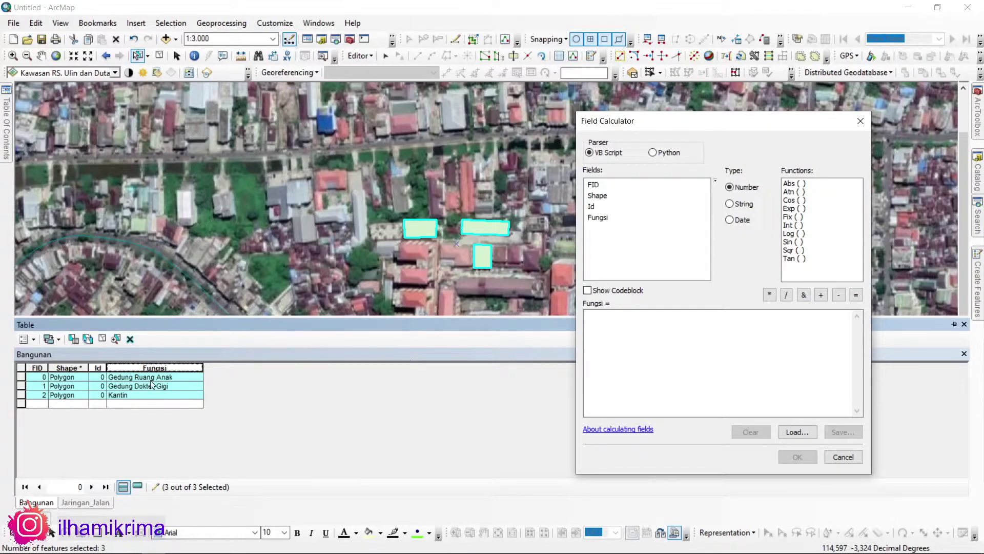
{"action": "left_click", "coordinate": [671, 376]}
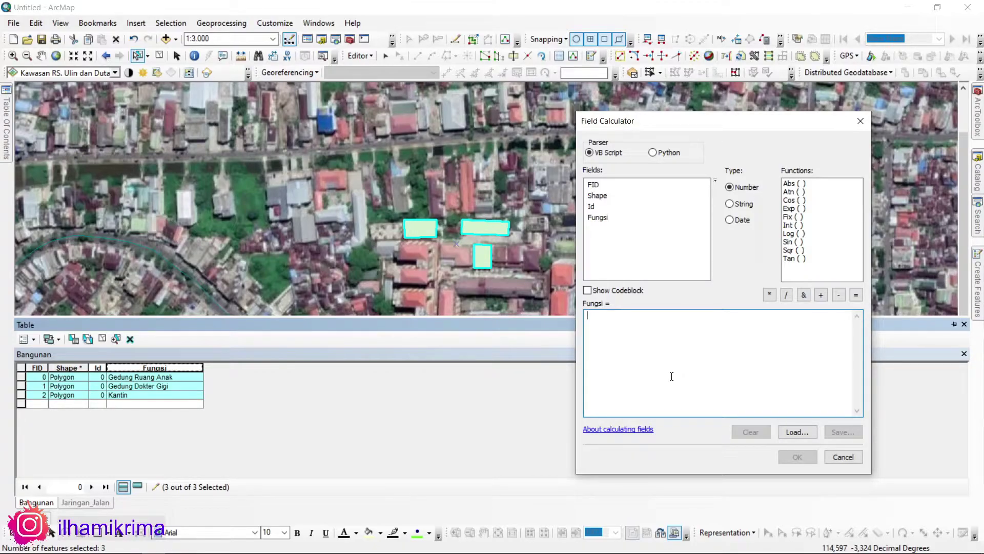
{"action": "type", "text": "G"}
{"action": "type", "text": "\""}
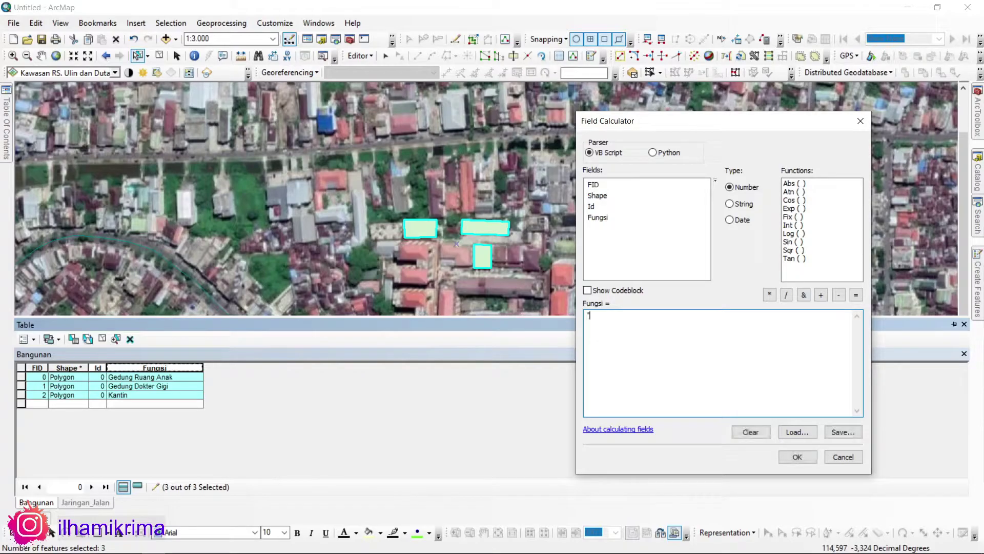
{"action": "type", "text": "Gedung Operas"}
{"action": "left_click", "coordinate": [798, 457]}
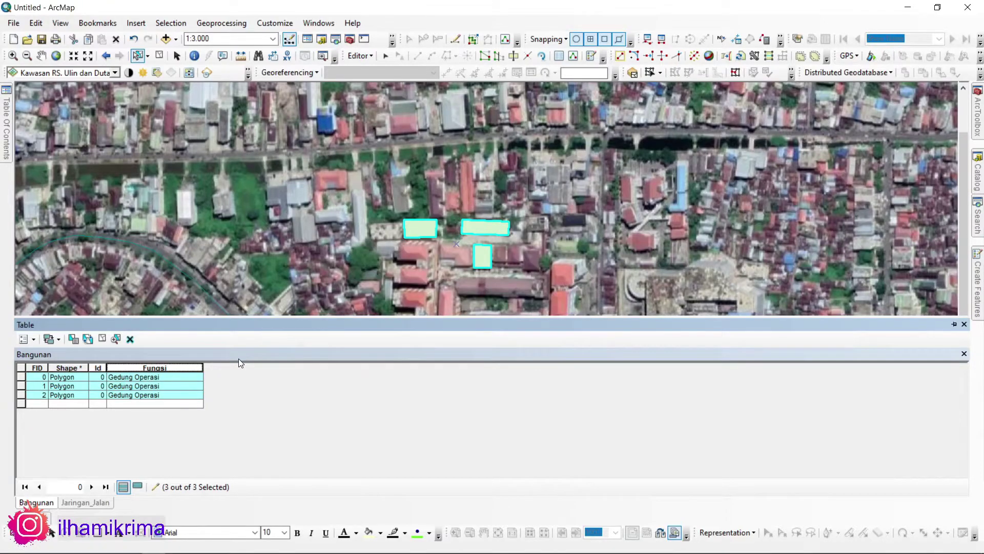
{"action": "left_click", "coordinate": [238, 358]}
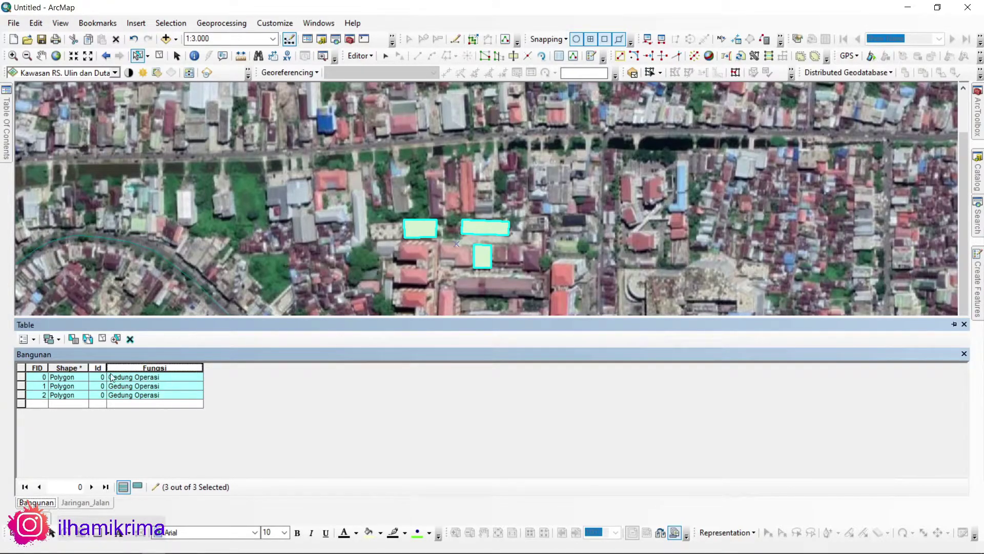
{"action": "left_click", "coordinate": [20, 368]}
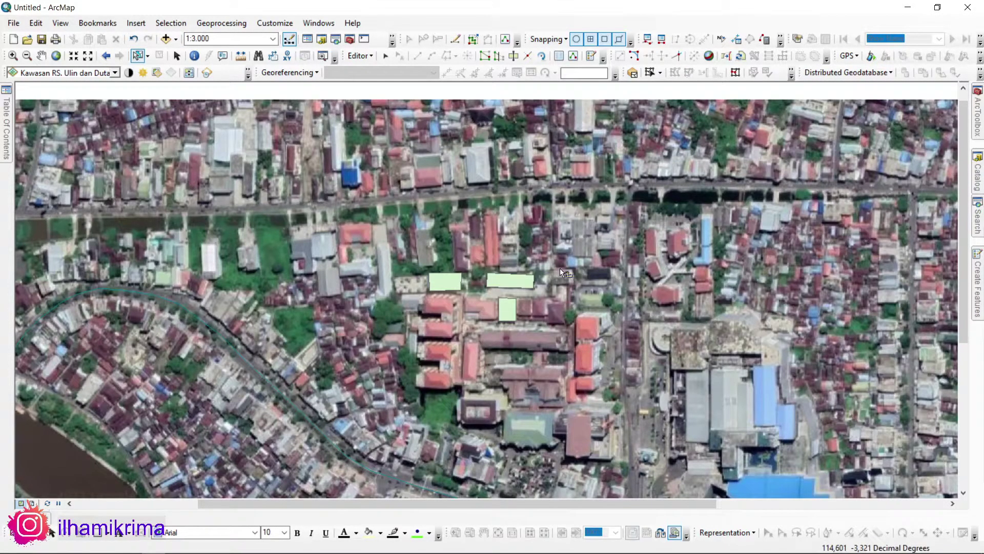
Set the Fungsi value of the second Bangunan record (FID 1) to Kantin and collapse the attribute table.
{"action": "mouse_move", "coordinate": [5, 159]}
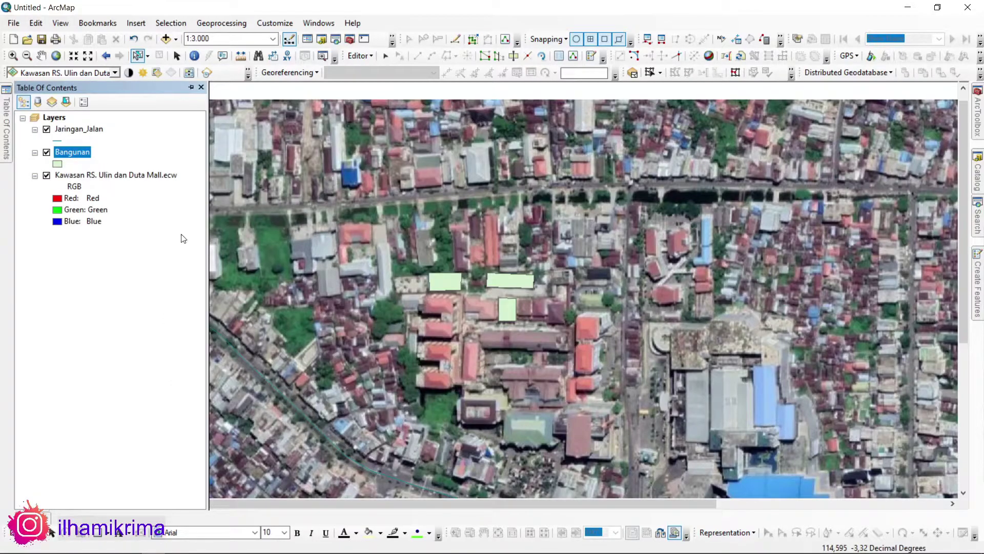
{"action": "left_click_drag", "start_coordinate": [555, 276], "coordinate": [570, 248]}
{"action": "mouse_move", "coordinate": [3, 147]}
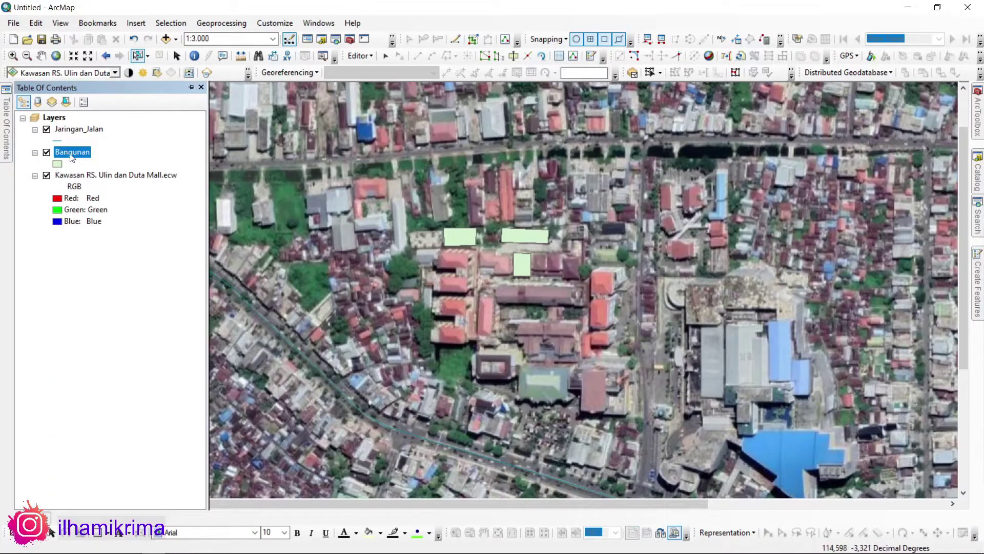
{"action": "mouse_move", "coordinate": [45, 514]}
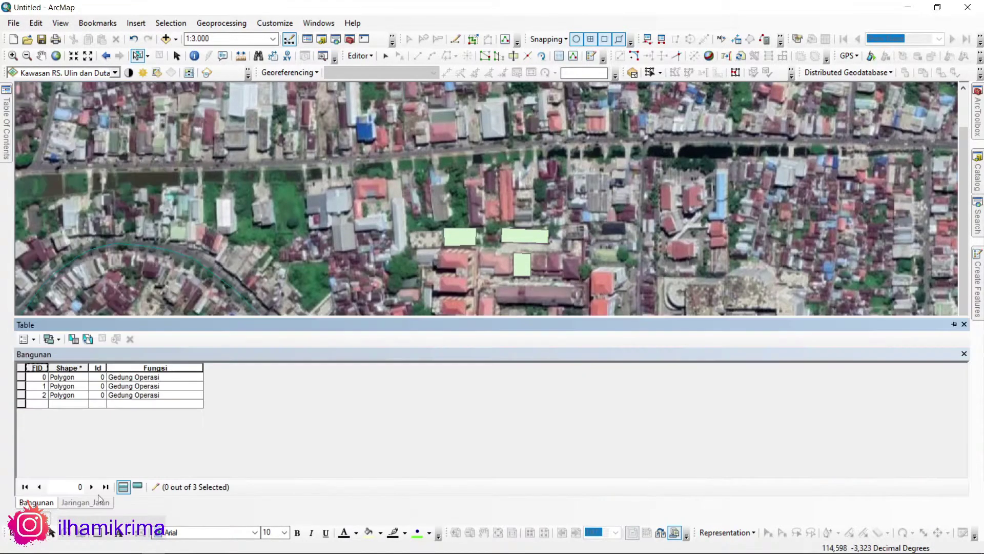
{"action": "left_click", "coordinate": [177, 386]}
{"action": "left_click", "coordinate": [177, 386]}
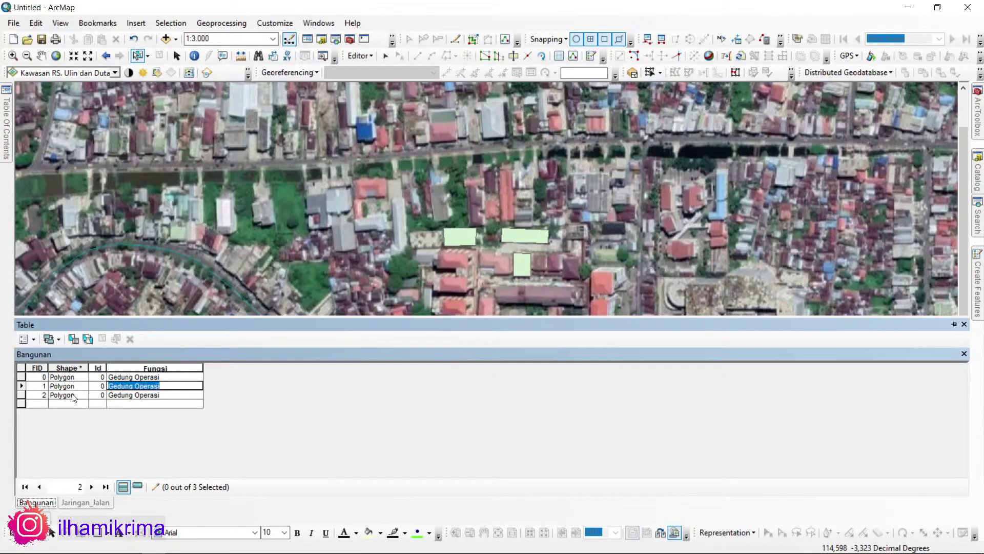
{"action": "type", "text": "Ka"}
{"action": "key", "text": "Return"}
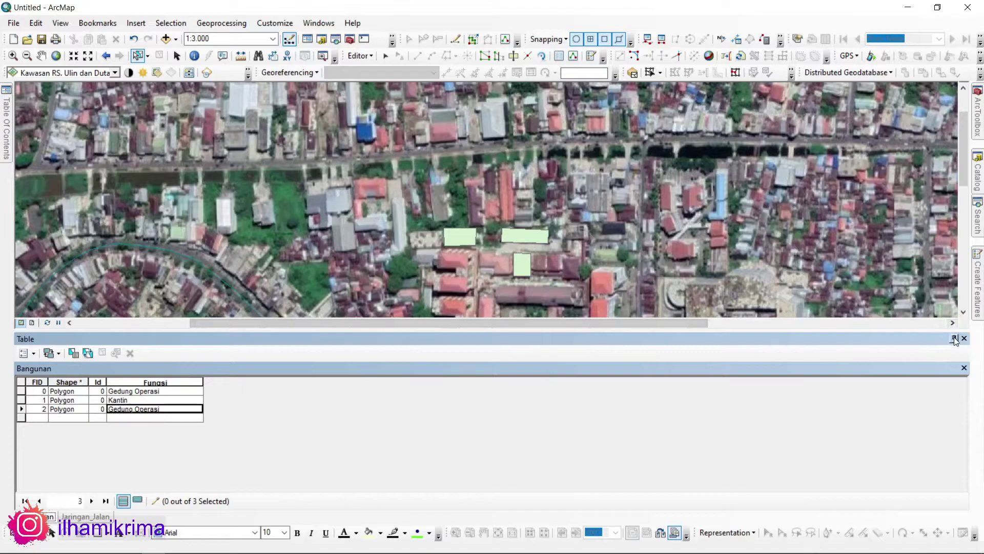
{"action": "left_click", "coordinate": [952, 325]}
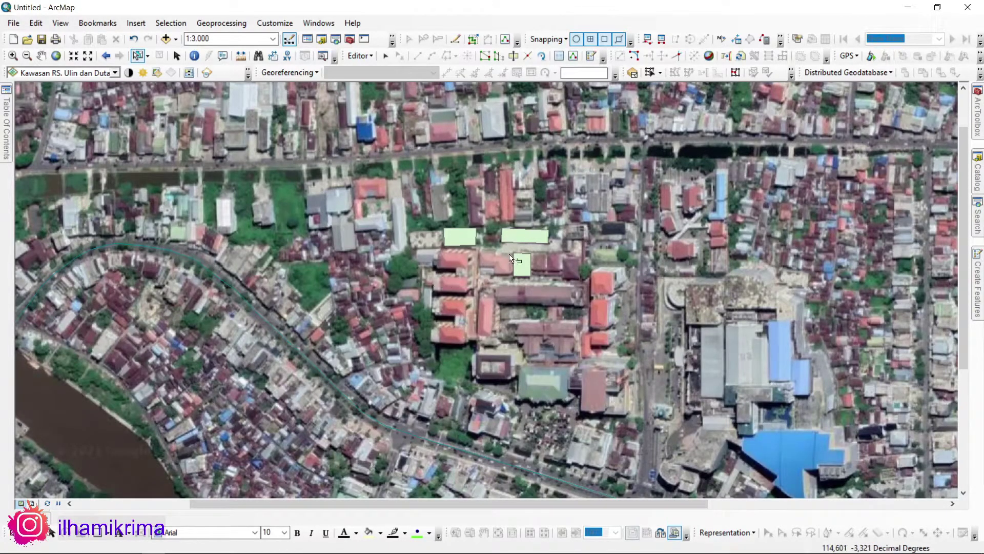
{"action": "mouse_move", "coordinate": [6, 115]}
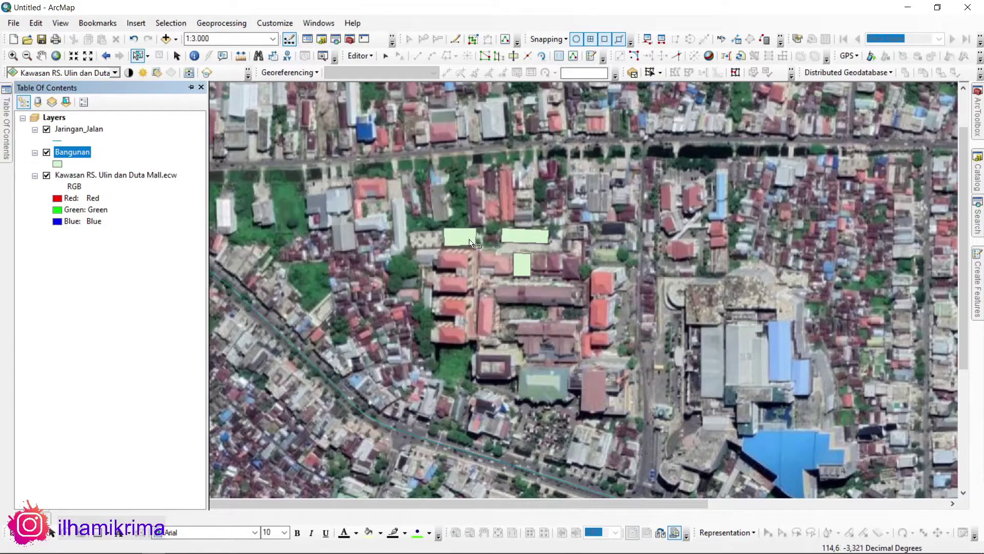
{"action": "right_click", "coordinate": [75, 158]}
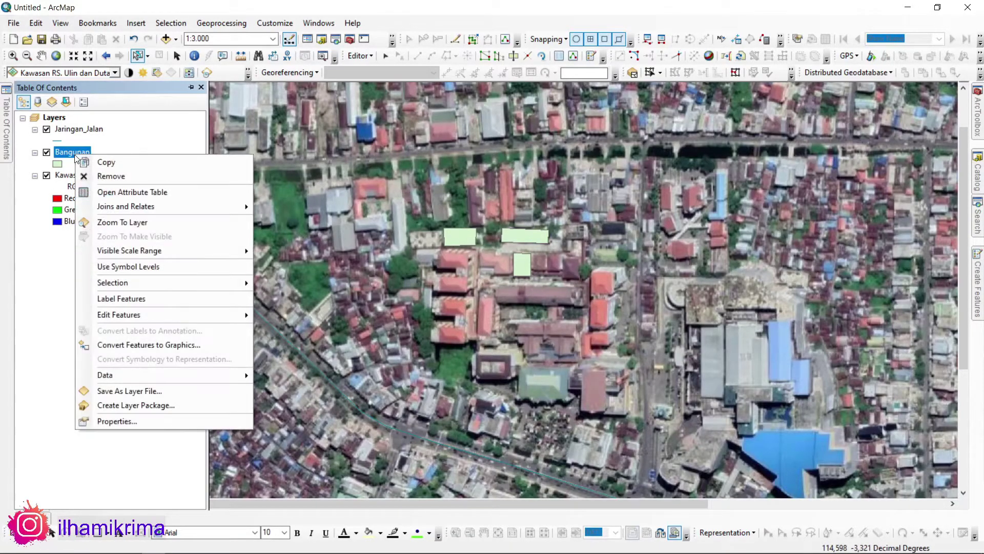
{"action": "left_click", "coordinate": [158, 422]}
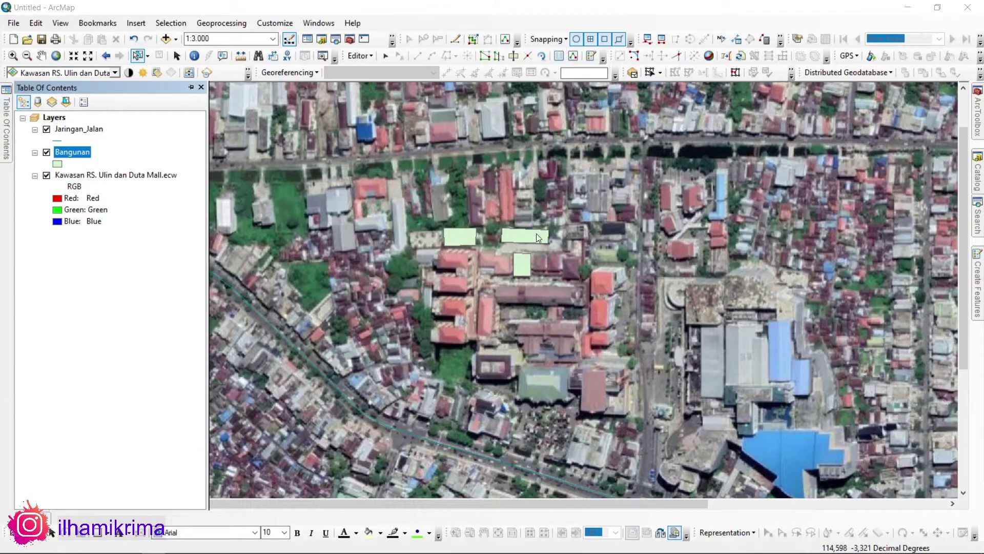
{"action": "left_click", "coordinate": [696, 105]}
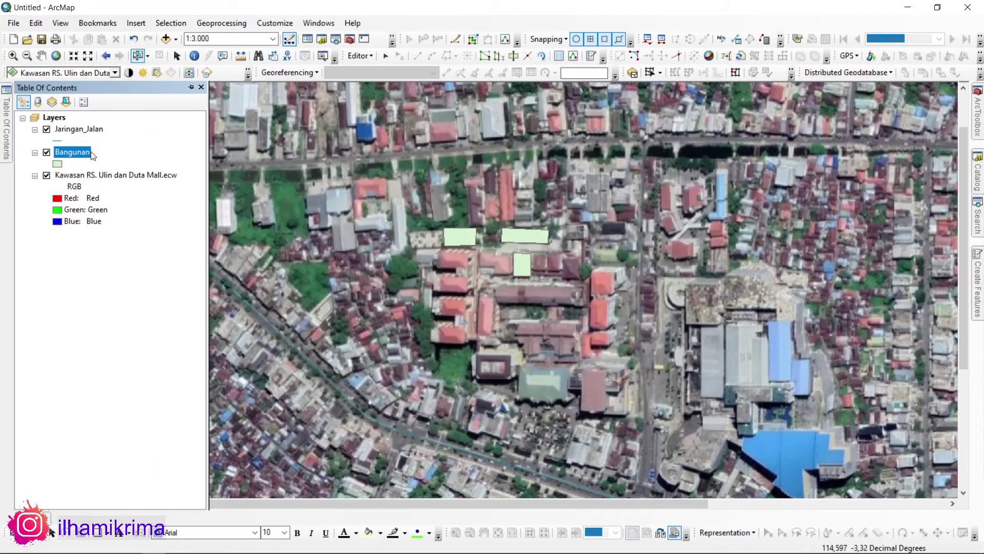
Symbolize the Bangunan layer by unique values of the Fungsi field and add all its values.
{"action": "double_click", "coordinate": [73, 153]}
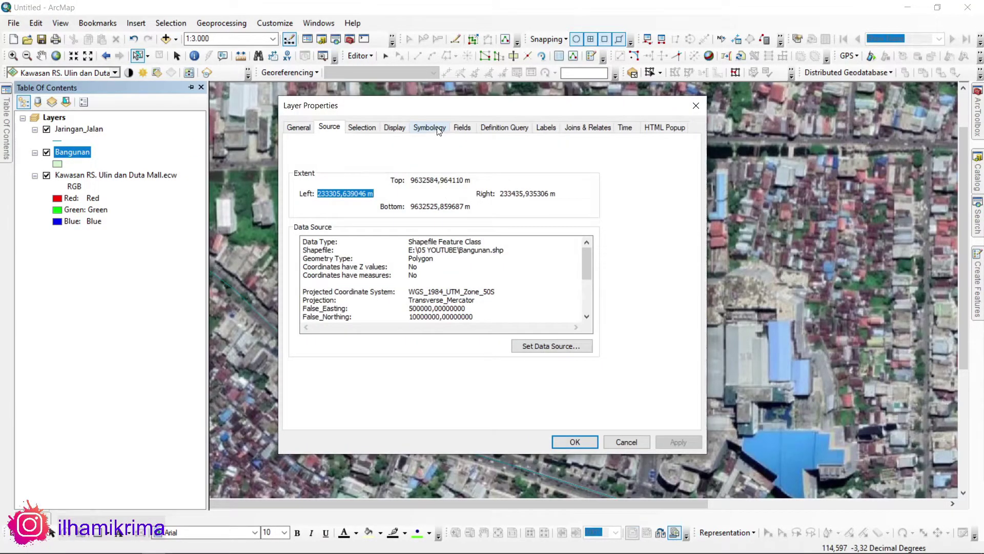
{"action": "left_click", "coordinate": [438, 130]}
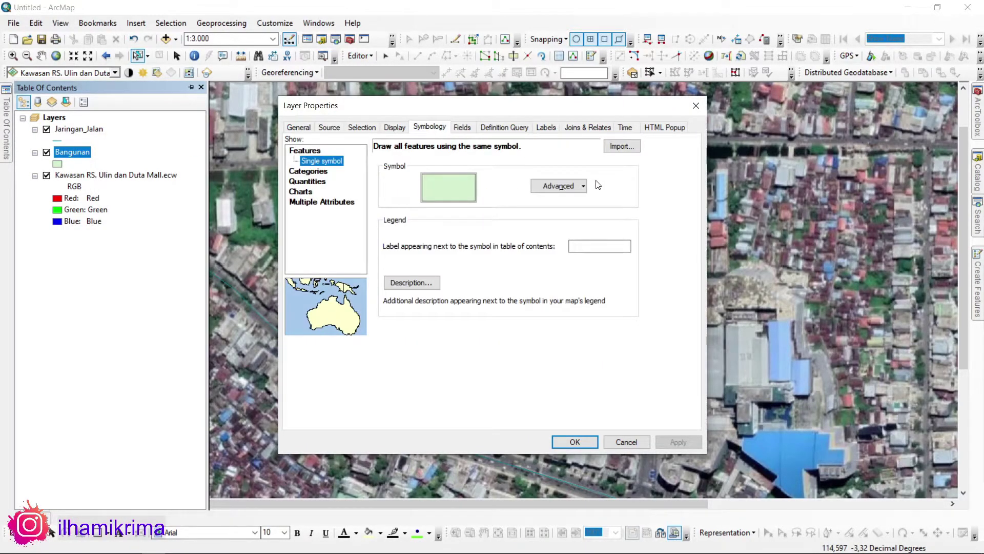
{"action": "left_click", "coordinate": [322, 171]}
{"action": "left_click", "coordinate": [423, 172]}
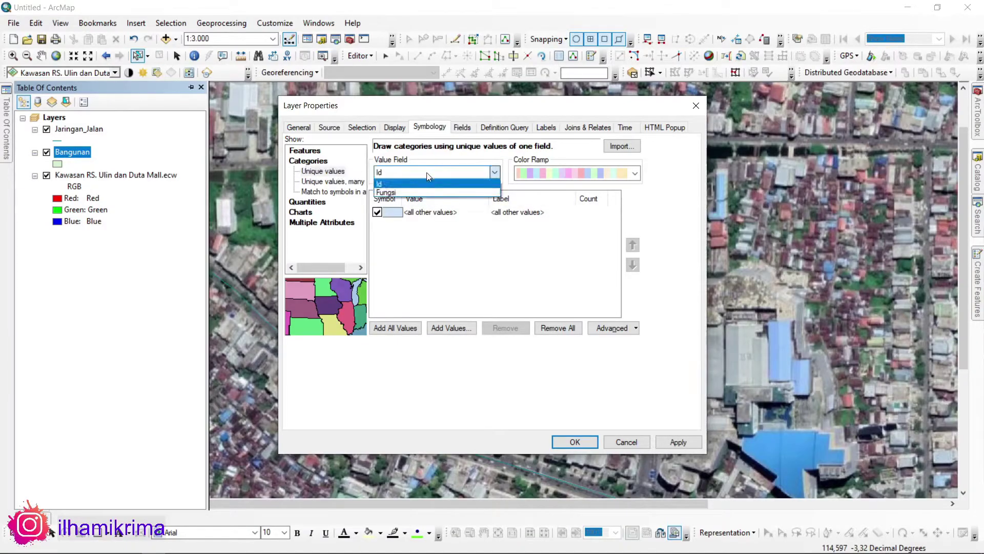
{"action": "left_click", "coordinate": [429, 193]}
{"action": "left_click", "coordinate": [400, 172]}
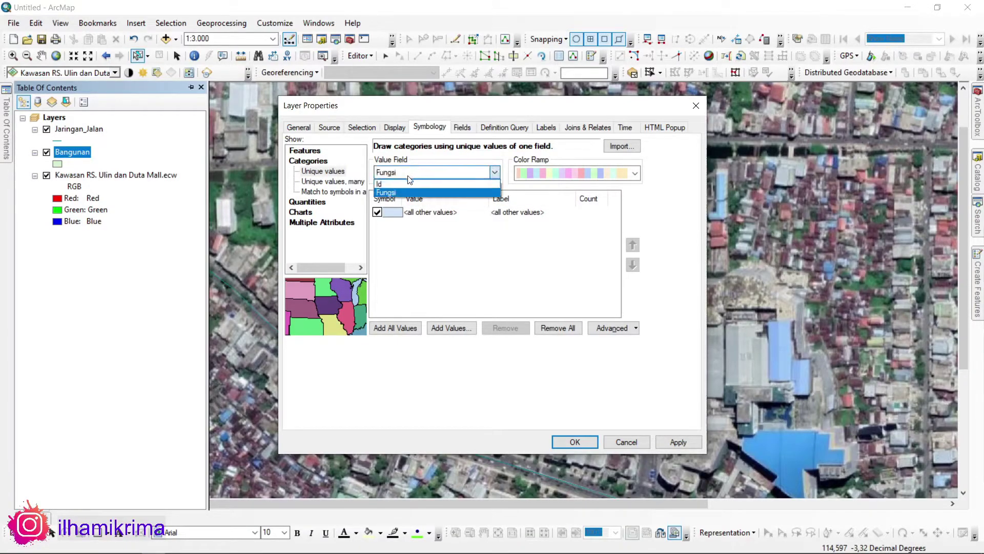
{"action": "left_click", "coordinate": [399, 193]}
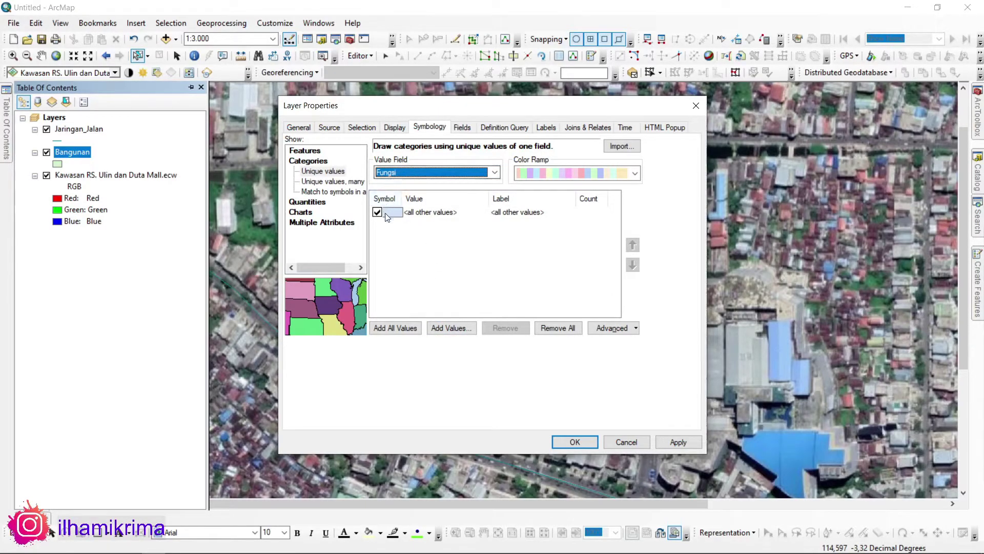
{"action": "left_click", "coordinate": [407, 329]}
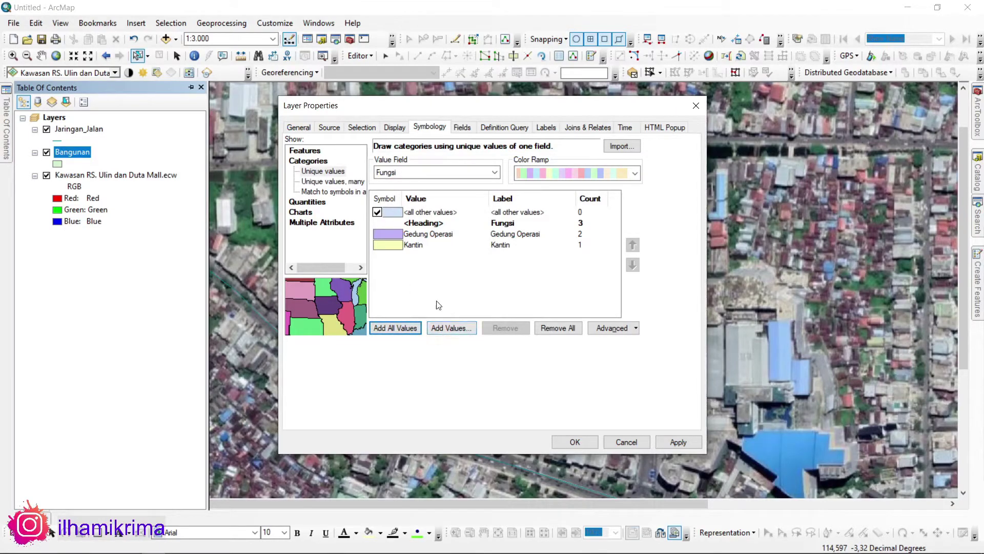
{"action": "left_click_drag", "start_coordinate": [453, 104], "coordinate": [531, 127]}
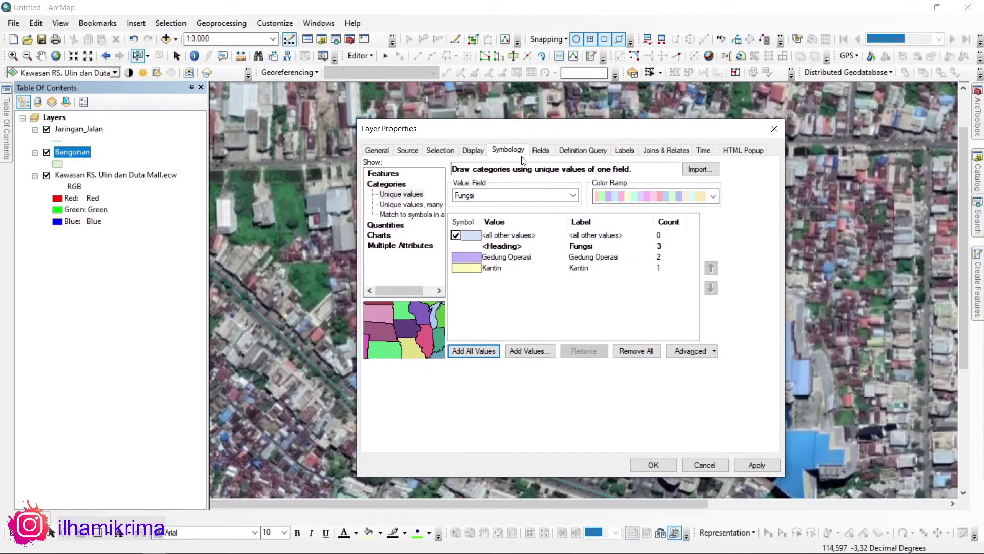
Give the Gedung Operasi category a red fill and a red outline.
{"action": "double_click", "coordinate": [466, 256]}
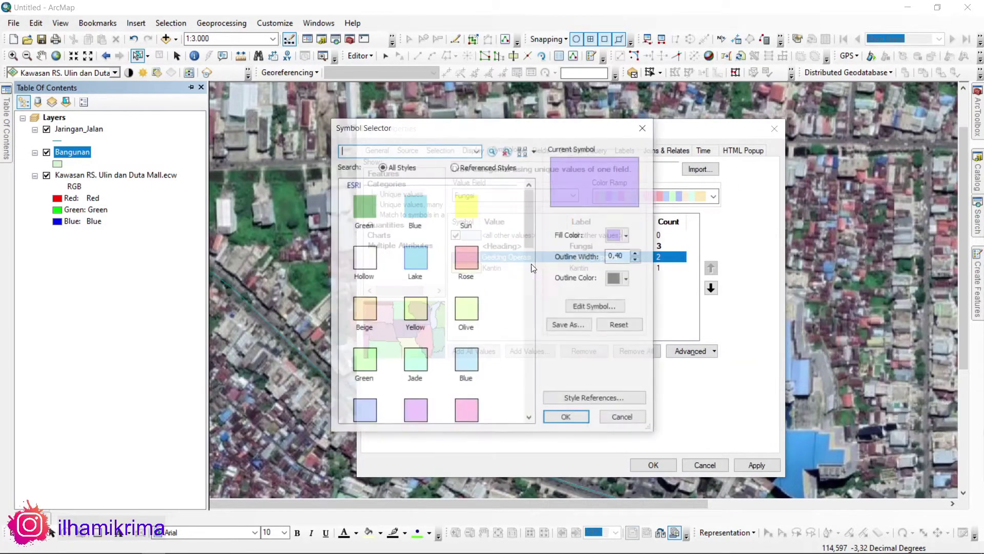
{"action": "left_click", "coordinate": [619, 241]}
{"action": "left_click", "coordinate": [623, 291]}
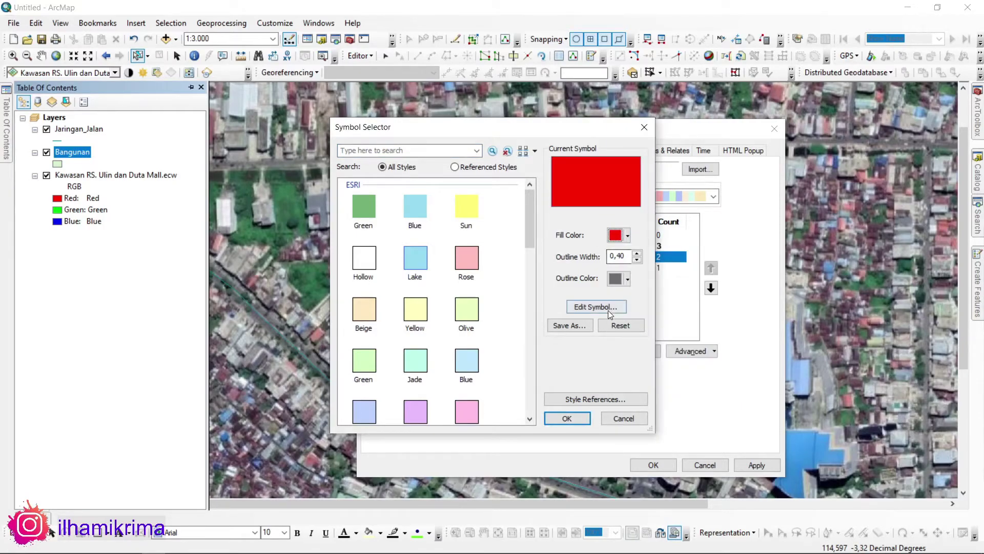
{"action": "left_click", "coordinate": [623, 282]}
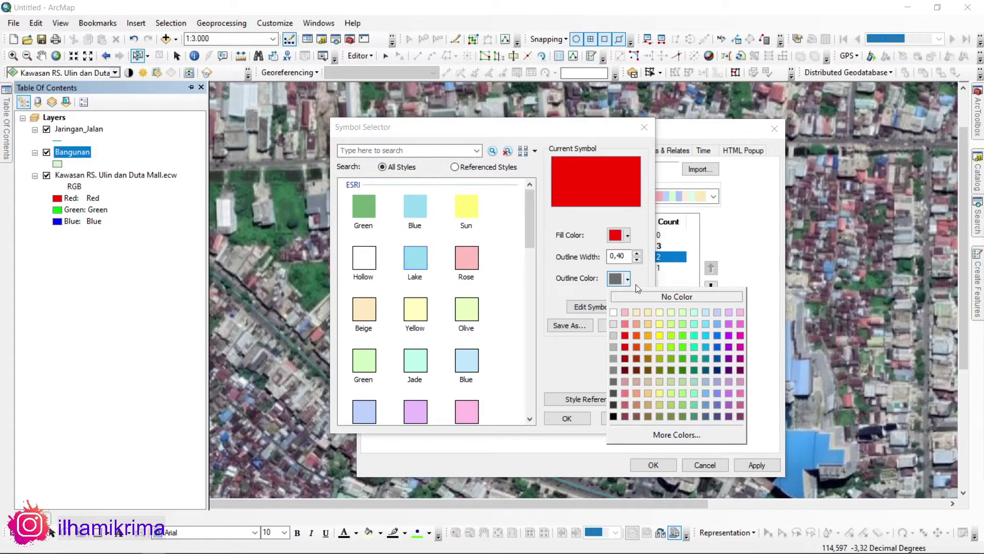
{"action": "left_click", "coordinate": [625, 335]}
{"action": "left_click", "coordinate": [565, 415]}
Give the Kantin category a bright green fill with a black outline, and apply the symbology to the layer.
{"action": "double_click", "coordinate": [474, 270]}
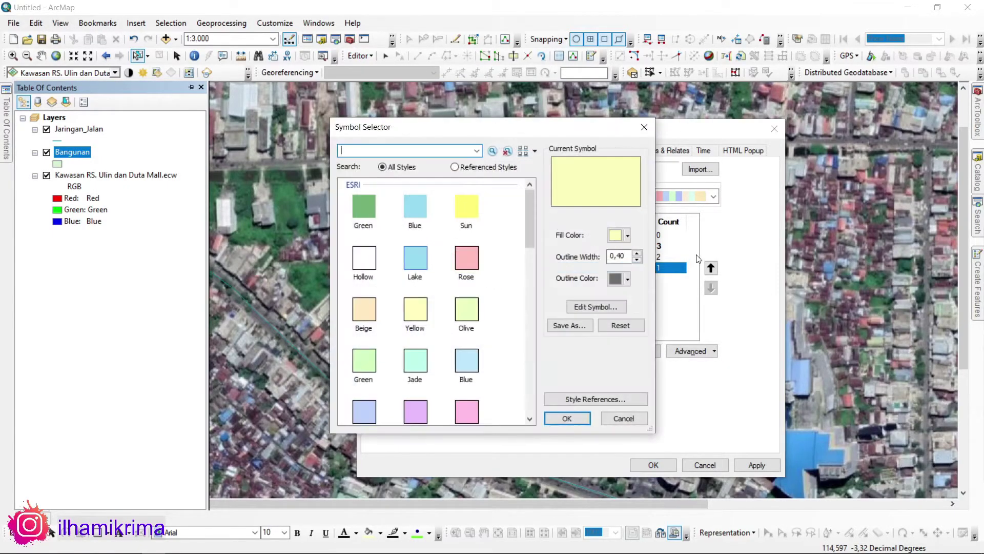
{"action": "left_click", "coordinate": [627, 236]}
{"action": "left_click", "coordinate": [683, 291]}
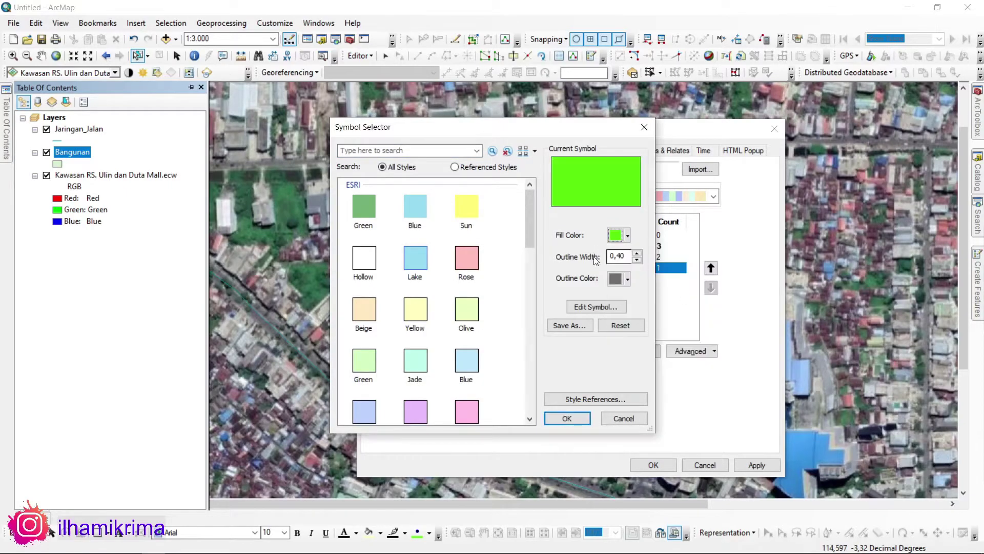
{"action": "left_click", "coordinate": [627, 279]}
{"action": "left_click", "coordinate": [613, 416]}
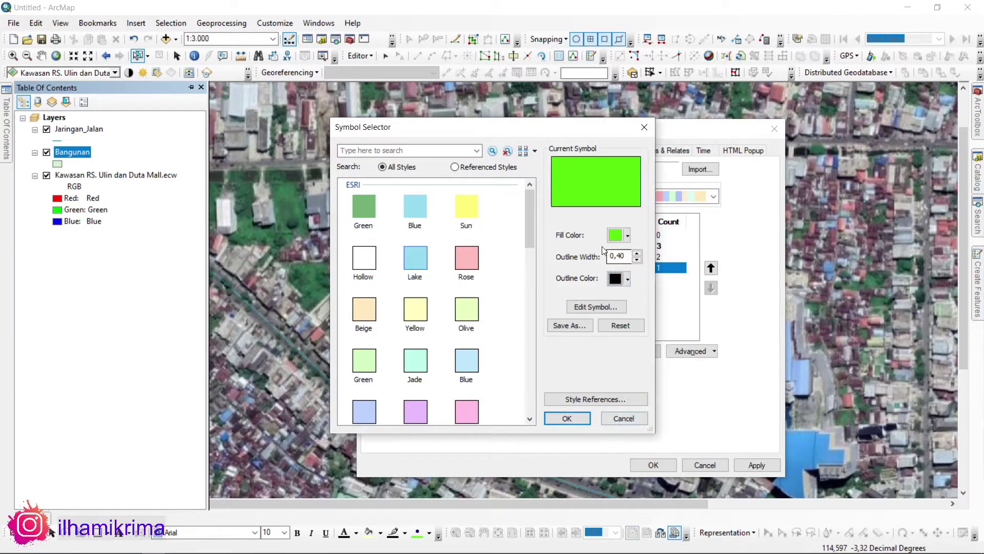
{"action": "left_click", "coordinate": [585, 415]}
{"action": "left_click", "coordinate": [749, 463]}
{"action": "left_click", "coordinate": [713, 467]}
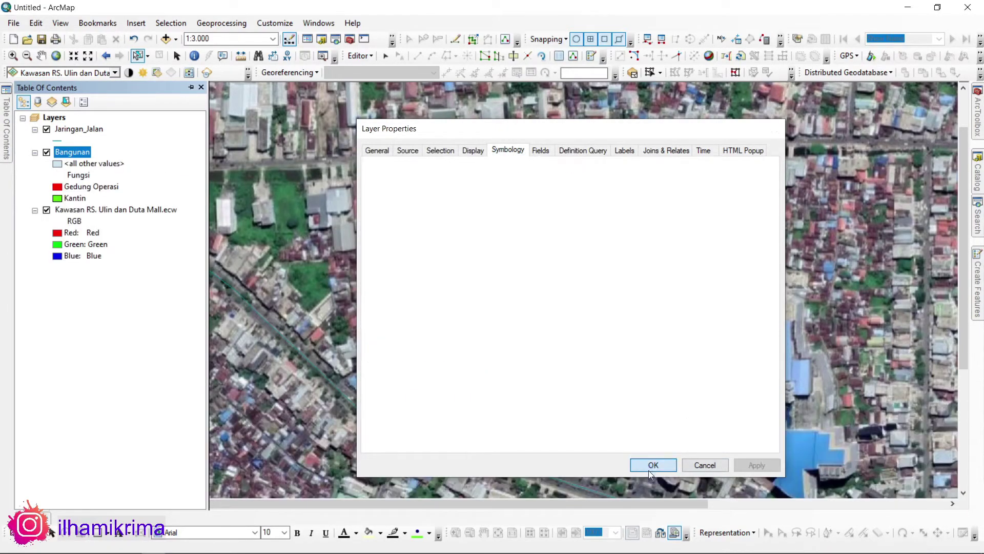
Digitize a large Bangunan polygon around the dense settlement east of the mall, extending to the image's eastern and southern edges.
{"action": "scroll", "coordinate": [519, 245], "scroll_direction": "up", "scroll_amount": 3}
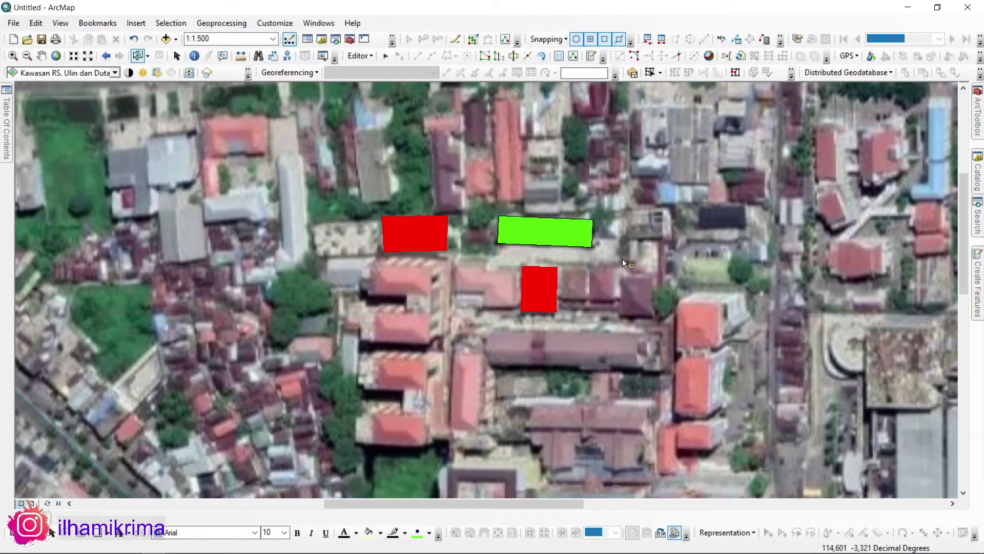
{"action": "scroll", "coordinate": [622, 259], "scroll_direction": "down", "scroll_amount": 6}
{"action": "scroll", "coordinate": [614, 279], "scroll_direction": "down", "scroll_amount": 3}
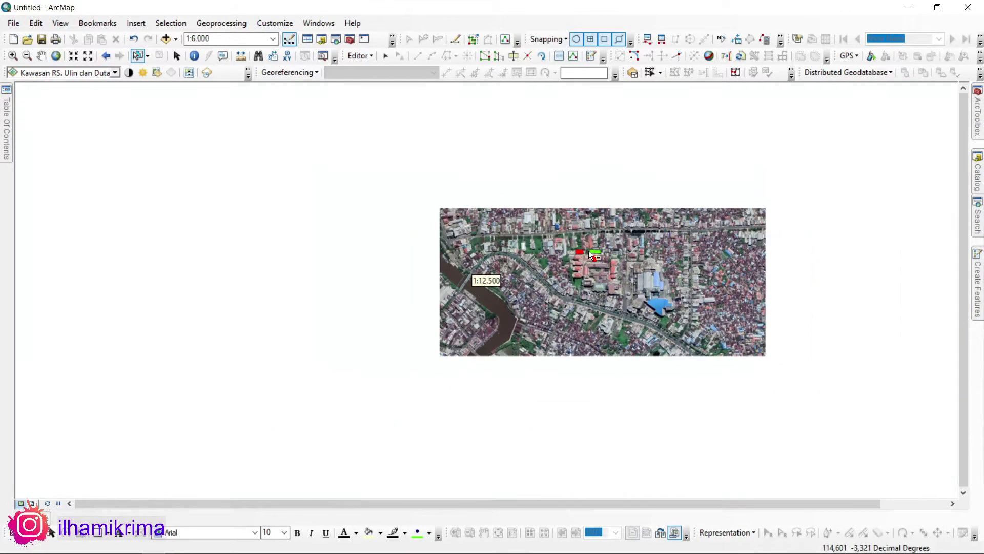
{"action": "scroll", "coordinate": [667, 218], "scroll_direction": "up", "scroll_amount": 3}
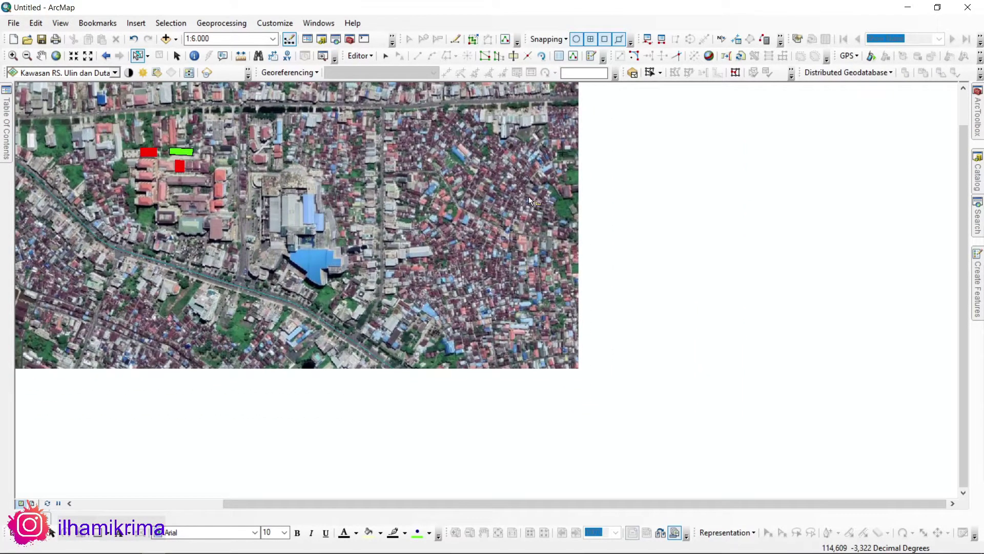
{"action": "left_click", "coordinate": [977, 287]}
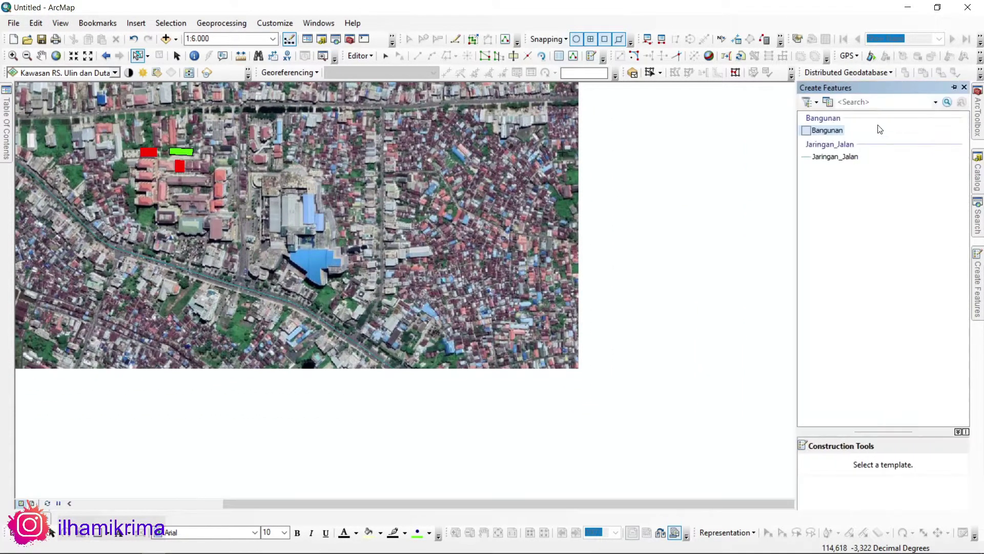
{"action": "left_click", "coordinate": [827, 130]}
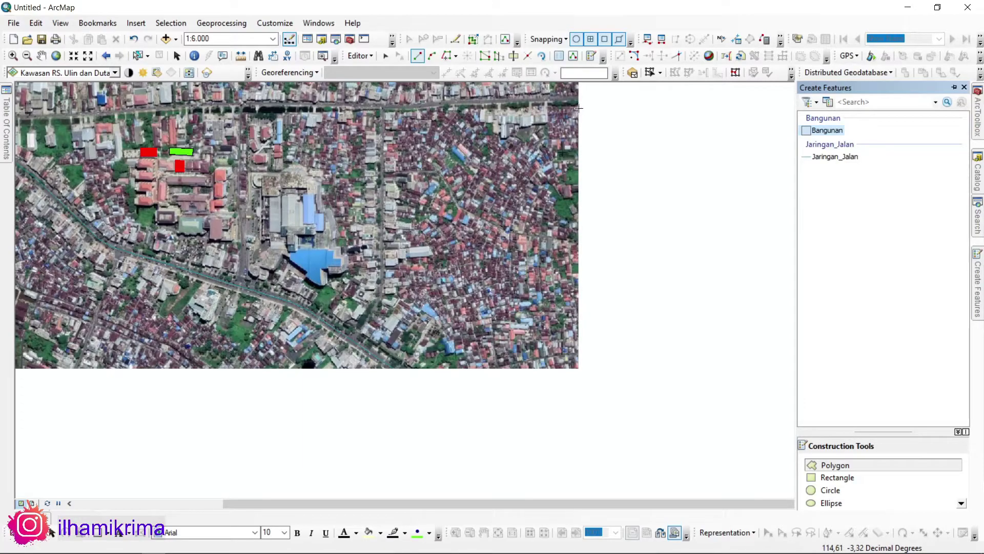
{"action": "left_click", "coordinate": [578, 107]}
{"action": "left_click", "coordinate": [550, 109]}
{"action": "left_click", "coordinate": [549, 125]}
{"action": "left_click", "coordinate": [519, 137]}
{"action": "left_click", "coordinate": [493, 144]}
{"action": "left_click", "coordinate": [472, 118]}
{"action": "left_click", "coordinate": [465, 111]}
{"action": "left_click", "coordinate": [420, 115]}
{"action": "left_click", "coordinate": [399, 122]}
{"action": "left_click", "coordinate": [400, 141]}
{"action": "left_click", "coordinate": [402, 170]}
{"action": "left_click", "coordinate": [403, 193]}
{"action": "left_click", "coordinate": [401, 213]}
{"action": "left_click", "coordinate": [401, 227]}
{"action": "left_click", "coordinate": [404, 243]}
{"action": "left_click", "coordinate": [425, 243]}
{"action": "left_click", "coordinate": [439, 249]}
{"action": "left_click", "coordinate": [436, 265]}
{"action": "left_click", "coordinate": [408, 268]}
{"action": "left_click", "coordinate": [405, 295]}
{"action": "left_click", "coordinate": [406, 316]}
{"action": "left_click", "coordinate": [386, 330]}
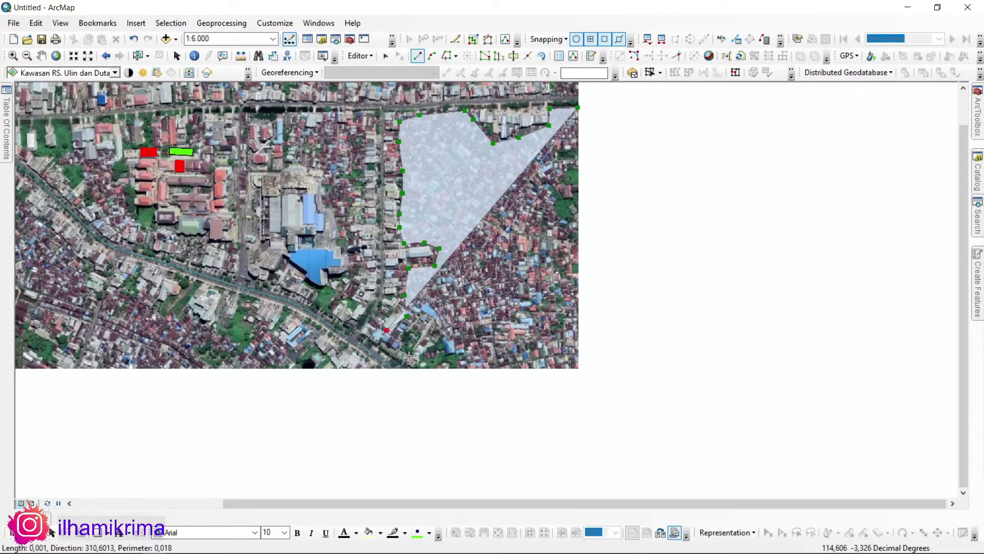
{"action": "left_click", "coordinate": [421, 362]}
{"action": "left_click", "coordinate": [440, 366]}
{"action": "left_click", "coordinate": [470, 369]}
{"action": "double_click", "coordinate": [514, 370]}
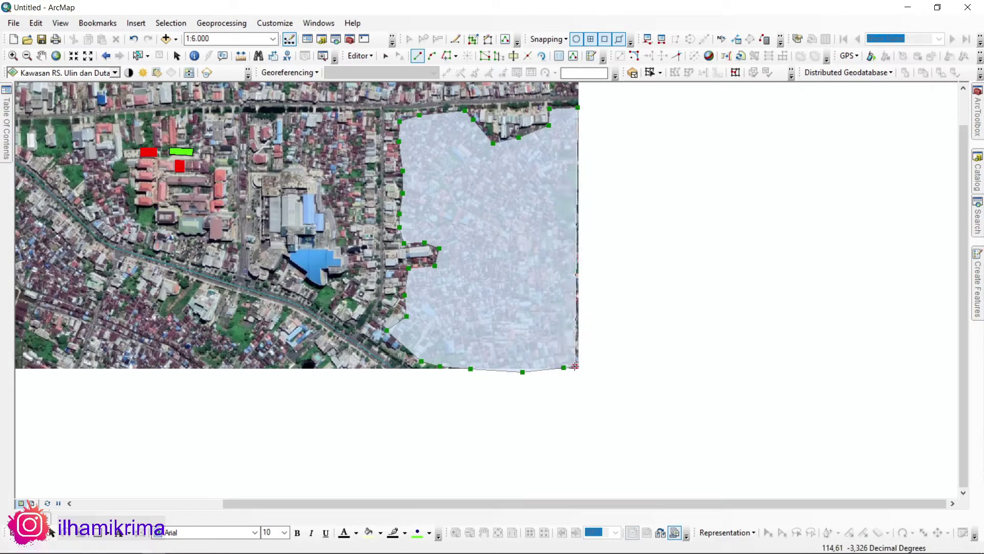
Start a second Bangunan polygon along the settlement polygon's northern edge and trace its western boundary down to the southern edge.
{"action": "left_click", "coordinate": [549, 109]}
{"action": "left_click", "coordinate": [538, 129]}
{"action": "left_click", "coordinate": [522, 137]}
{"action": "left_click", "coordinate": [508, 140]}
{"action": "left_click", "coordinate": [492, 144]}
{"action": "left_click", "coordinate": [483, 131]}
{"action": "left_click", "coordinate": [472, 119]}
{"action": "left_click", "coordinate": [465, 111]}
{"action": "left_click", "coordinate": [441, 112]}
{"action": "left_click", "coordinate": [419, 115]}
{"action": "left_click", "coordinate": [400, 121]}
{"action": "left_click", "coordinate": [446, 56]}
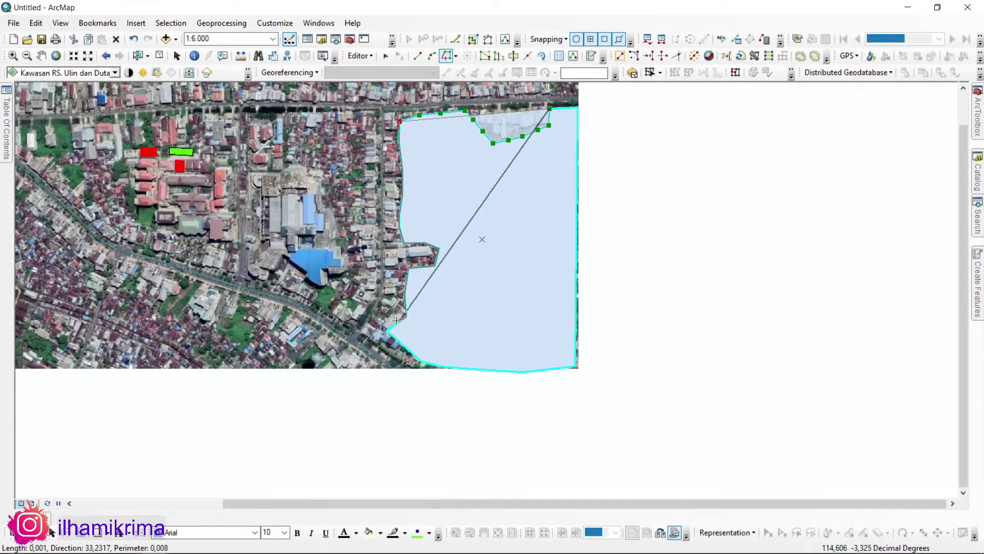
{"action": "left_click", "coordinate": [455, 366]}
Finish the second polygon with straight segments along the southern, western and northern roads, and clear the selection.
{"action": "left_click", "coordinate": [417, 55]}
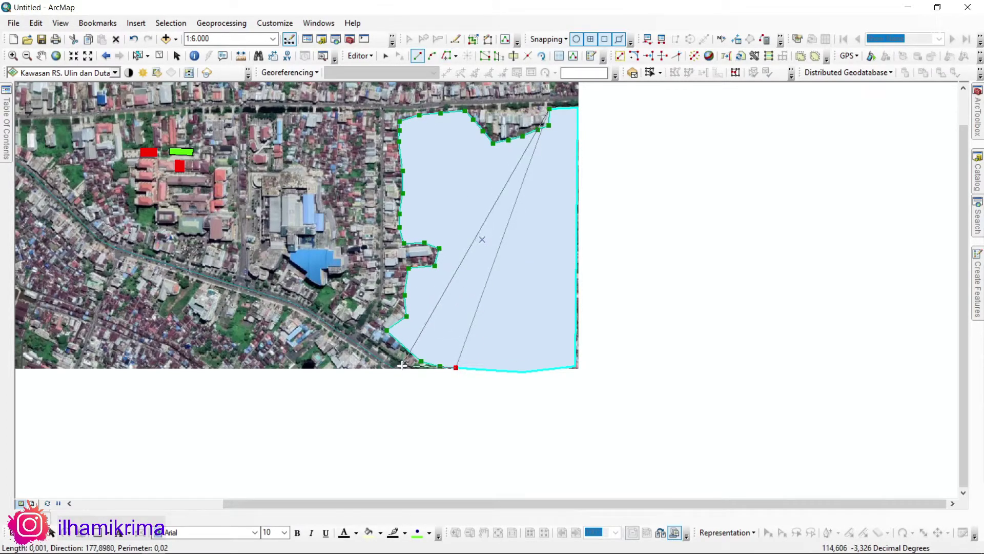
{"action": "left_click", "coordinate": [363, 339]}
{"action": "left_click", "coordinate": [386, 293]}
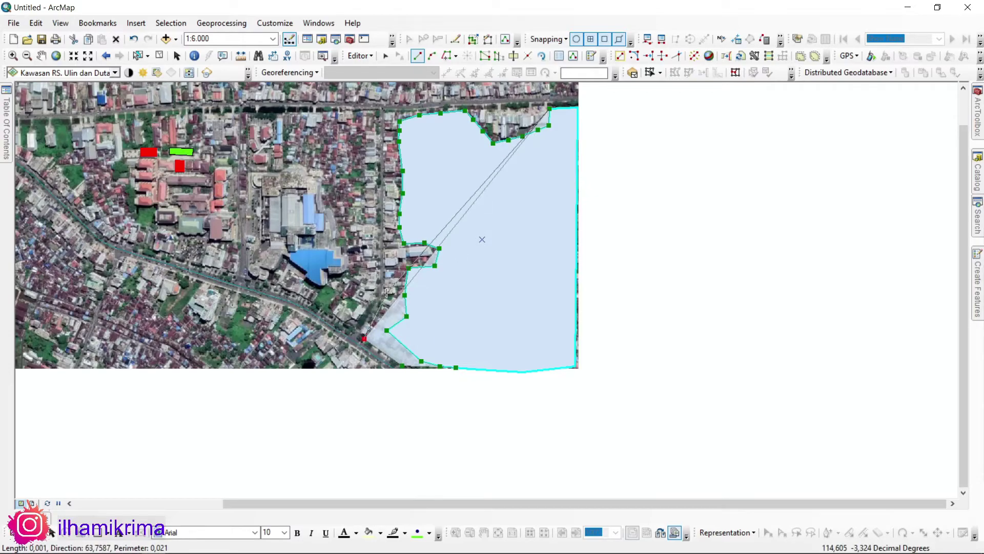
{"action": "left_click", "coordinate": [382, 211]}
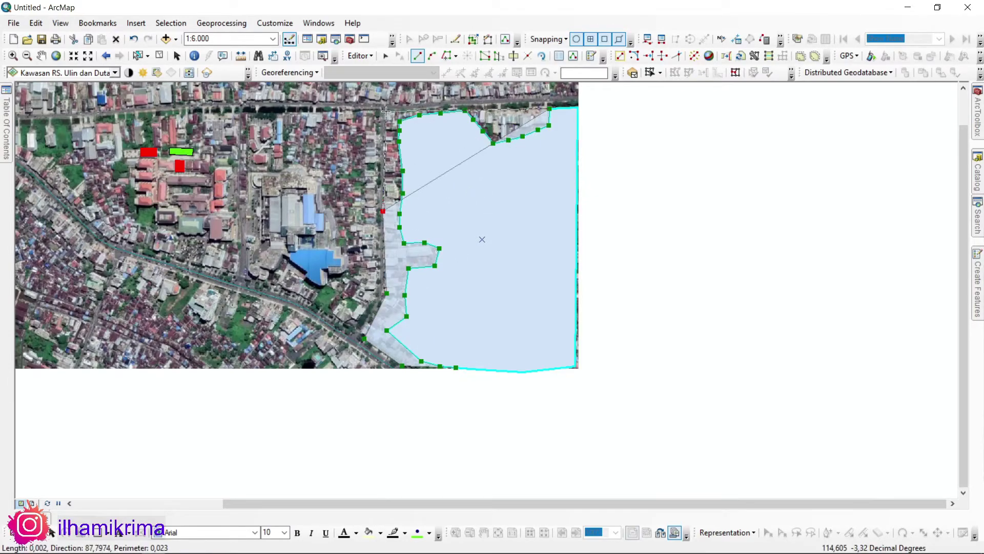
{"action": "left_click", "coordinate": [388, 110]}
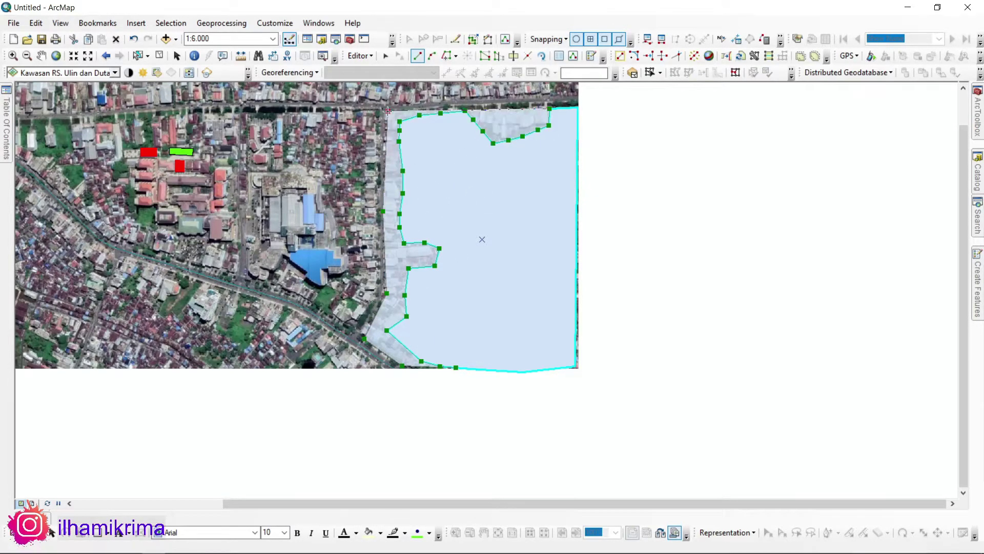
{"action": "double_click", "coordinate": [541, 106]}
{"action": "left_click", "coordinate": [138, 56]}
{"action": "left_click", "coordinate": [660, 214]}
{"action": "left_click", "coordinate": [558, 214]}
{"action": "left_click", "coordinate": [103, 205]}
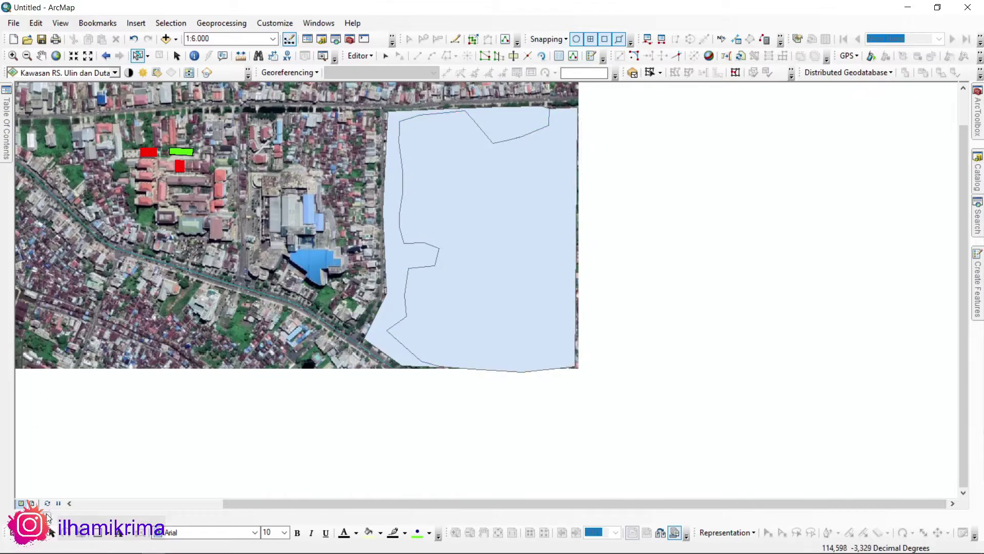
In the Bangunan attribute table, set the Fungsi of the settlement polygon (FID 7) to Permukiman.
{"action": "left_click", "coordinate": [41, 519]}
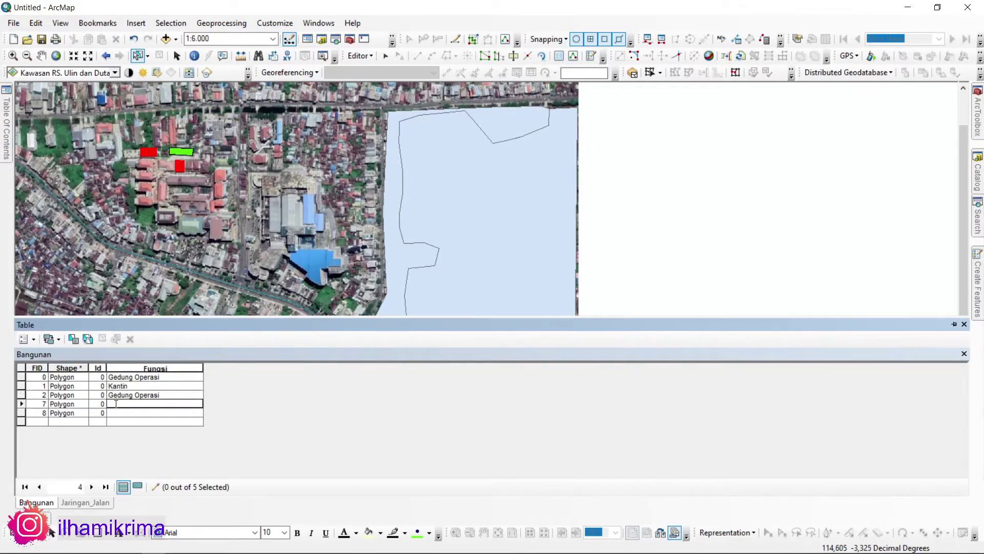
{"action": "left_click", "coordinate": [21, 404]}
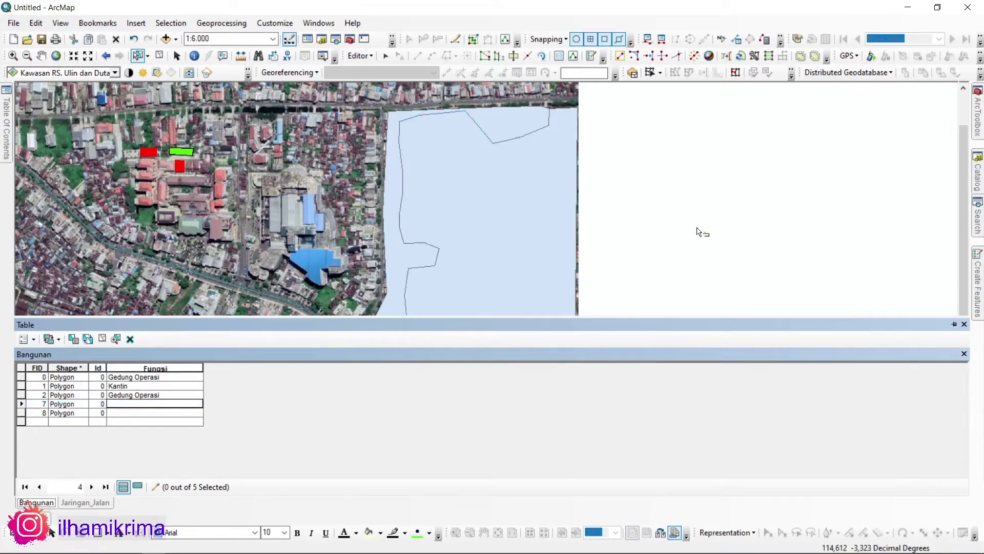
{"action": "type", "text": "Permukiman"}
{"action": "key", "text": "Return"}
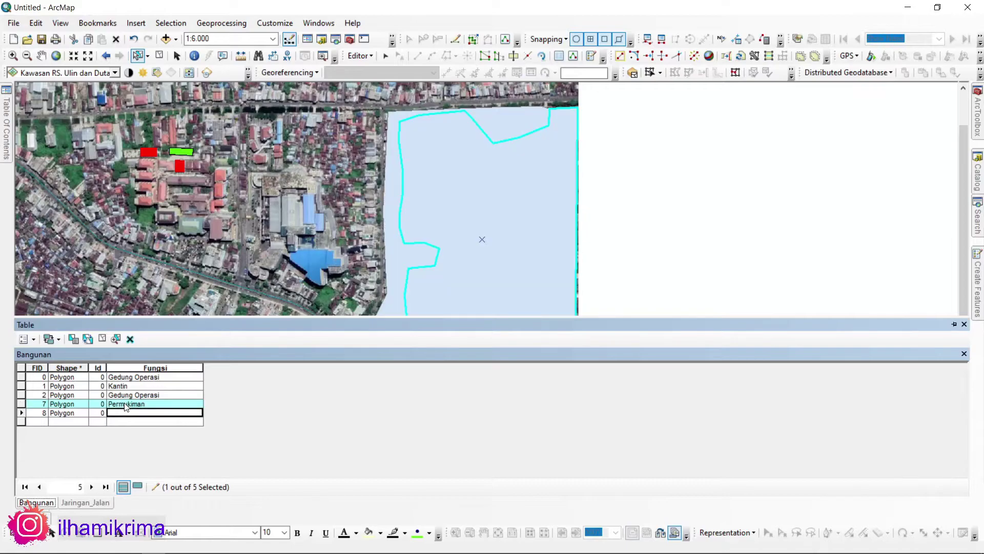
Set the Fungsi of the roadside strip polygon (FID 8) to Perdagangan dan Jasa, clear the selection and close the table.
{"action": "left_click", "coordinate": [399, 152]}
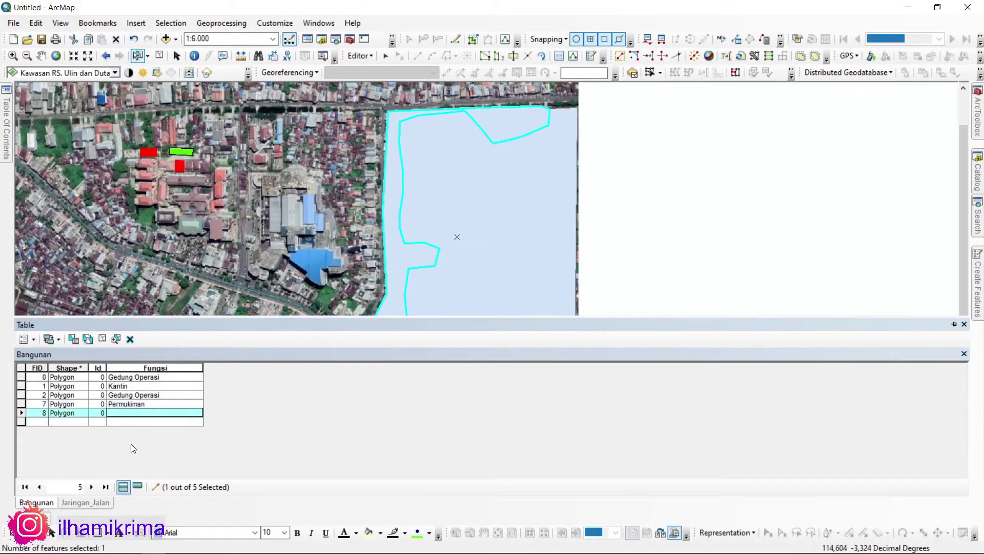
{"action": "left_click", "coordinate": [112, 413]}
{"action": "type", "text": "Pe"}
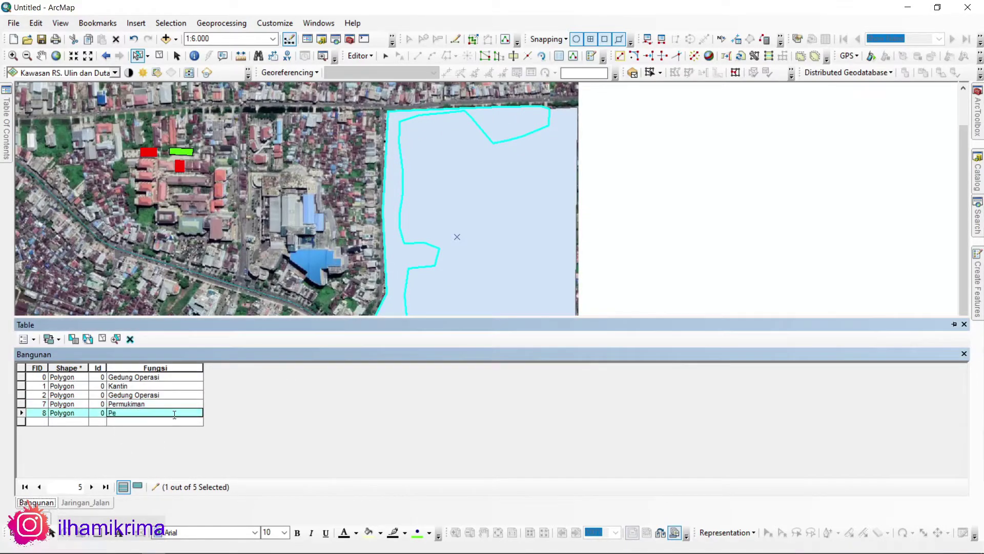
{"action": "type", "text": "rdagangan dan Jasa"}
{"action": "key", "text": "Return"}
{"action": "left_click", "coordinate": [622, 217]}
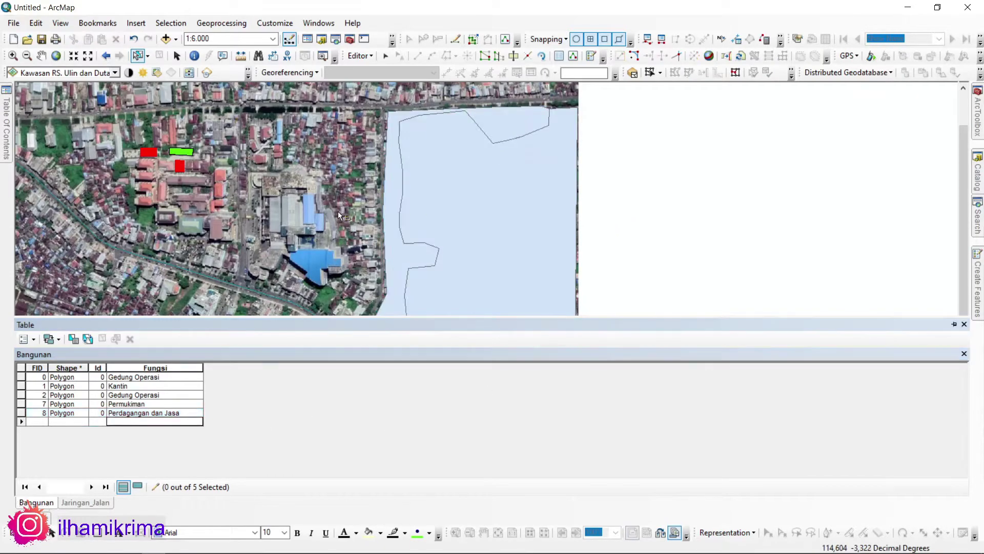
{"action": "left_click", "coordinate": [964, 325]}
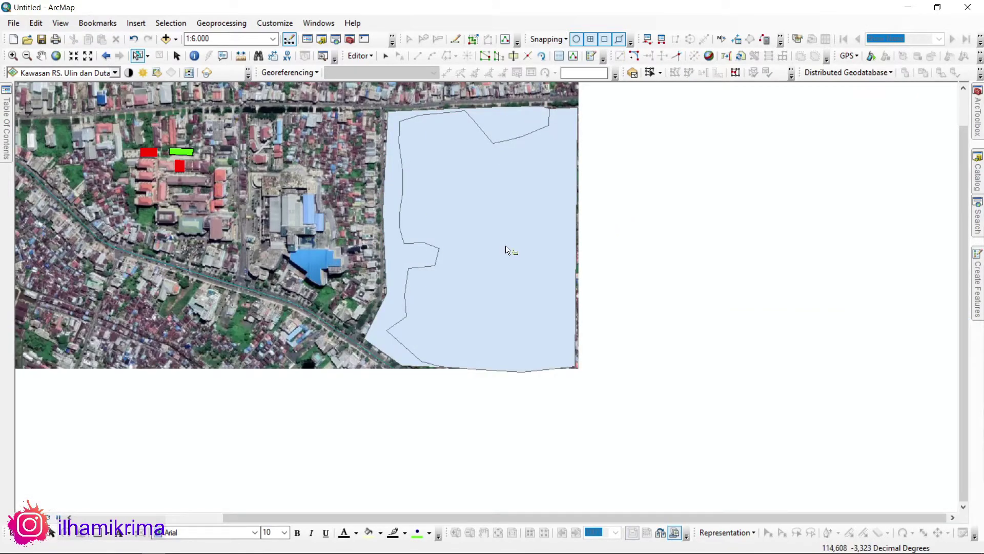
Reload all Fungsi values in the Bangunan layer's unique-value symbology and remove the Kantin and Gedung Operasi classes.
{"action": "left_click", "coordinate": [6, 105]}
{"action": "double_click", "coordinate": [76, 152]}
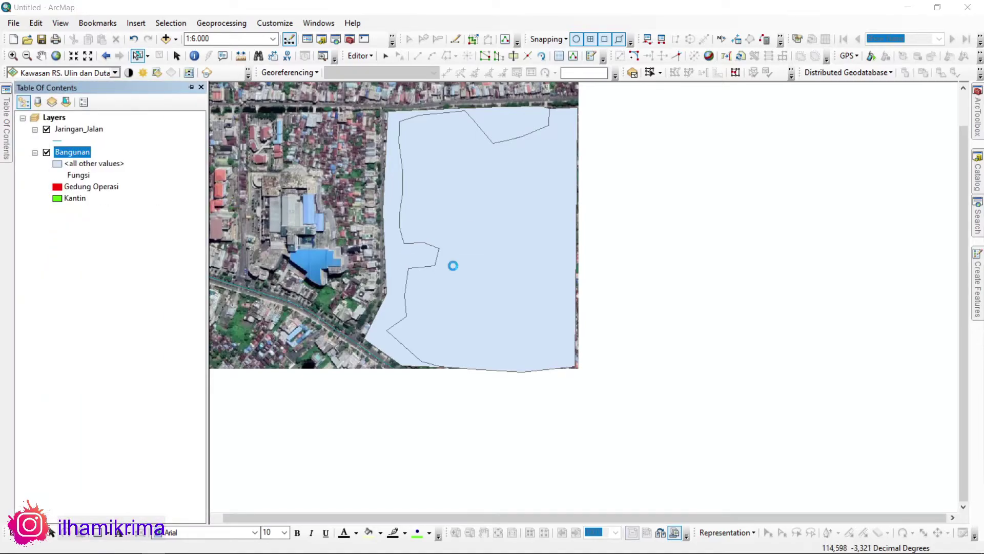
{"action": "left_click", "coordinate": [393, 351]}
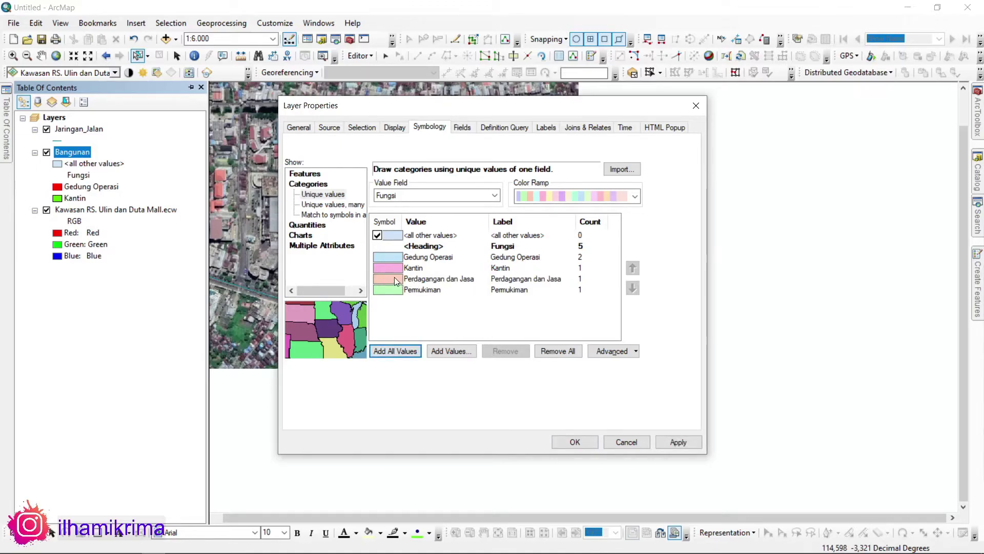
{"action": "left_click", "coordinate": [420, 280]}
{"action": "left_click", "coordinate": [416, 290]}
{"action": "left_click", "coordinate": [409, 269]}
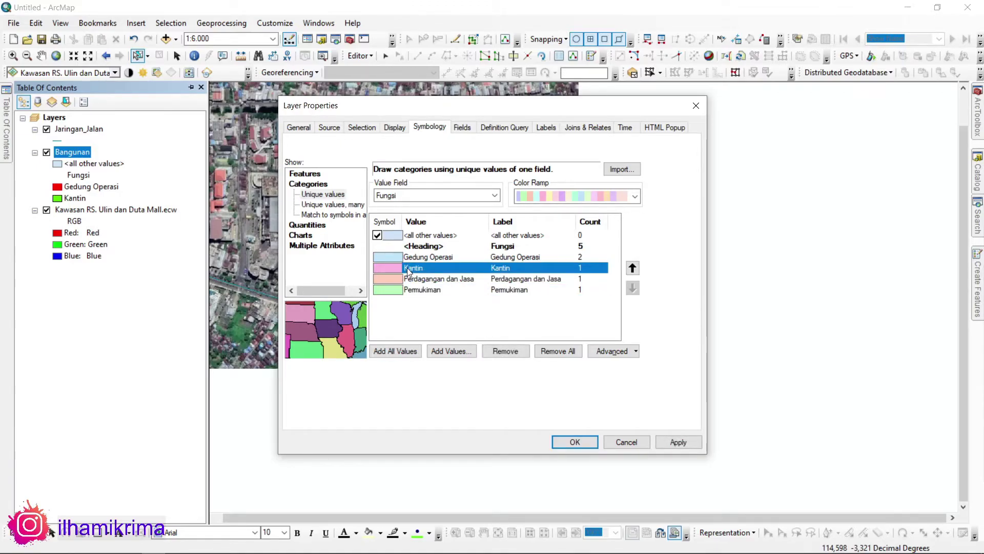
{"action": "left_click", "coordinate": [503, 349]}
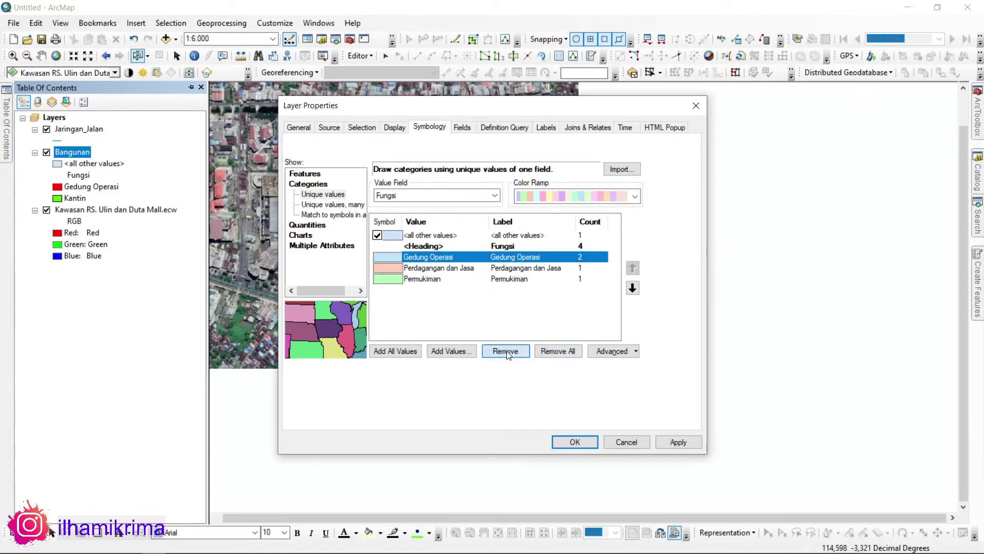
{"action": "left_click", "coordinate": [526, 350]}
Set the fill color of the Permukiman class to bright yellow.
{"action": "double_click", "coordinate": [388, 268]}
{"action": "left_click", "coordinate": [627, 235]}
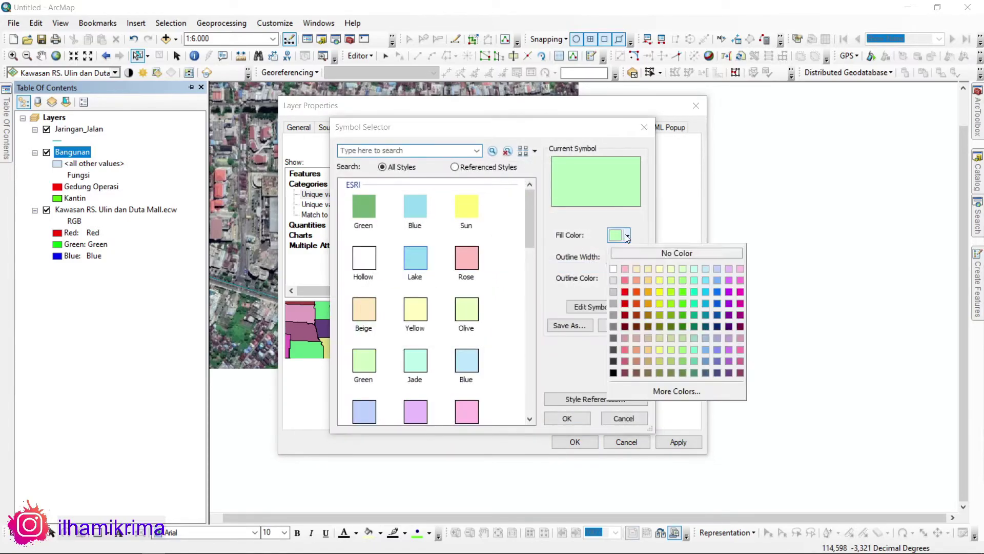
{"action": "left_click", "coordinate": [662, 293]}
{"action": "left_click", "coordinate": [567, 419]}
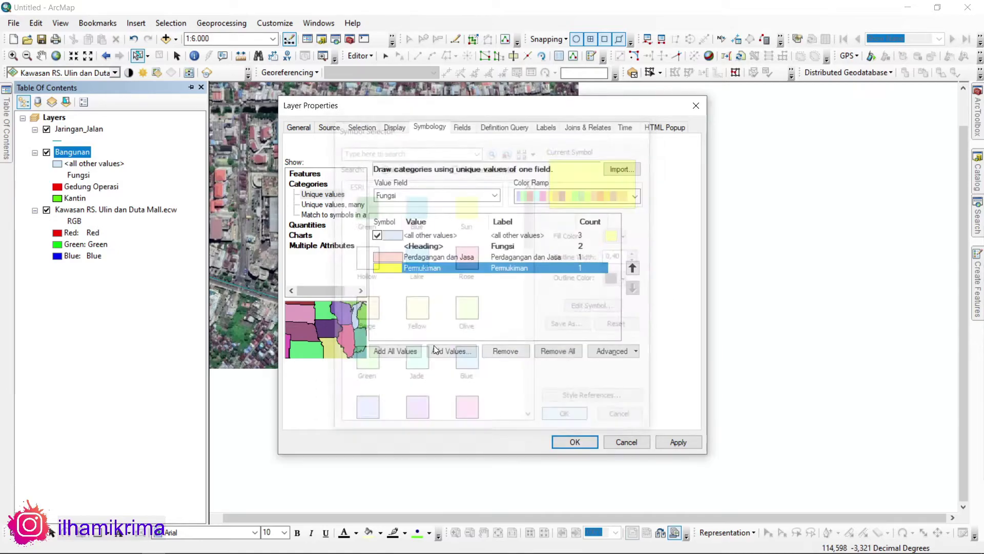
Set the fill color of the Perdagangan dan Jasa class to red and apply the symbology to the map.
{"action": "left_click", "coordinate": [403, 258]}
{"action": "double_click", "coordinate": [390, 258]}
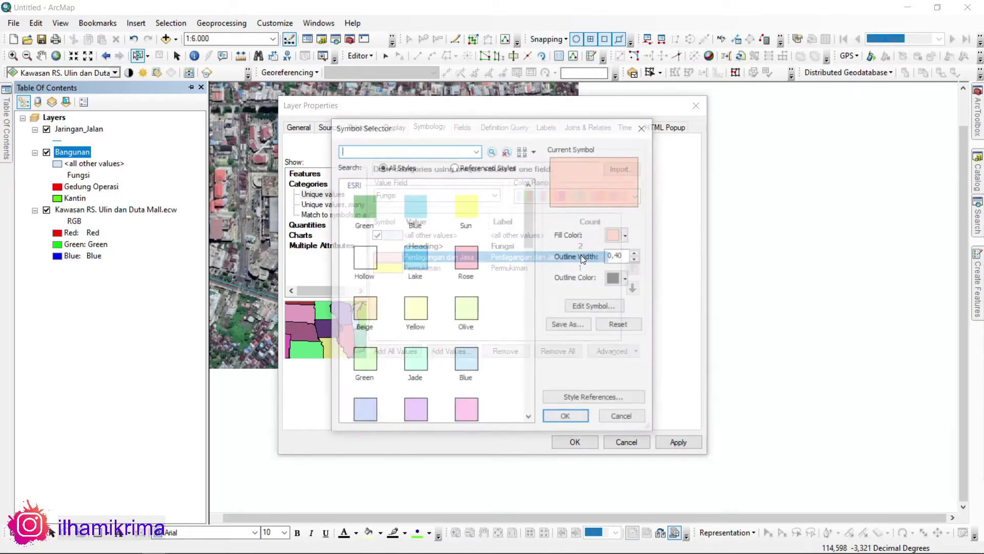
{"action": "left_click", "coordinate": [627, 235]}
{"action": "left_click", "coordinate": [636, 293]}
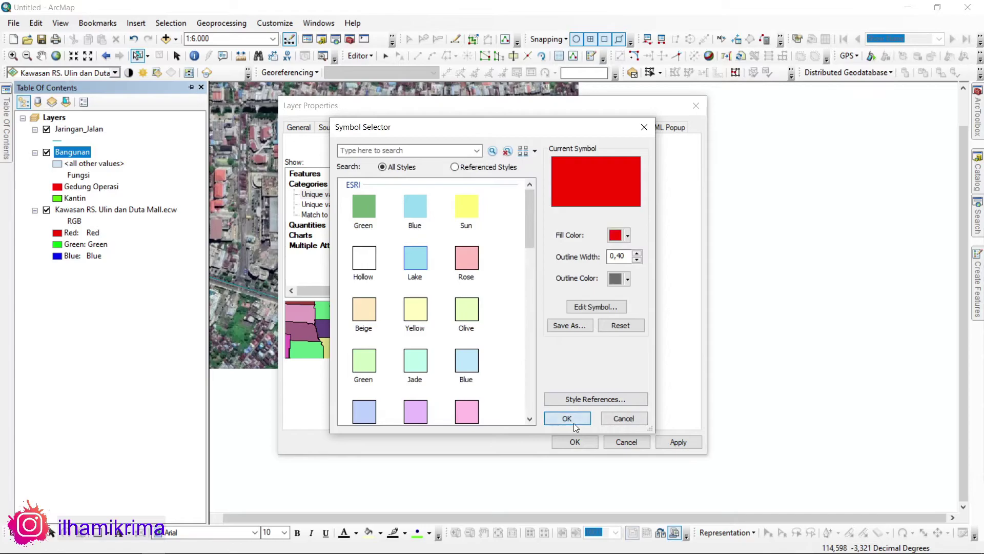
{"action": "left_click", "coordinate": [571, 419]}
{"action": "left_click", "coordinate": [690, 443]}
{"action": "left_click", "coordinate": [582, 444]}
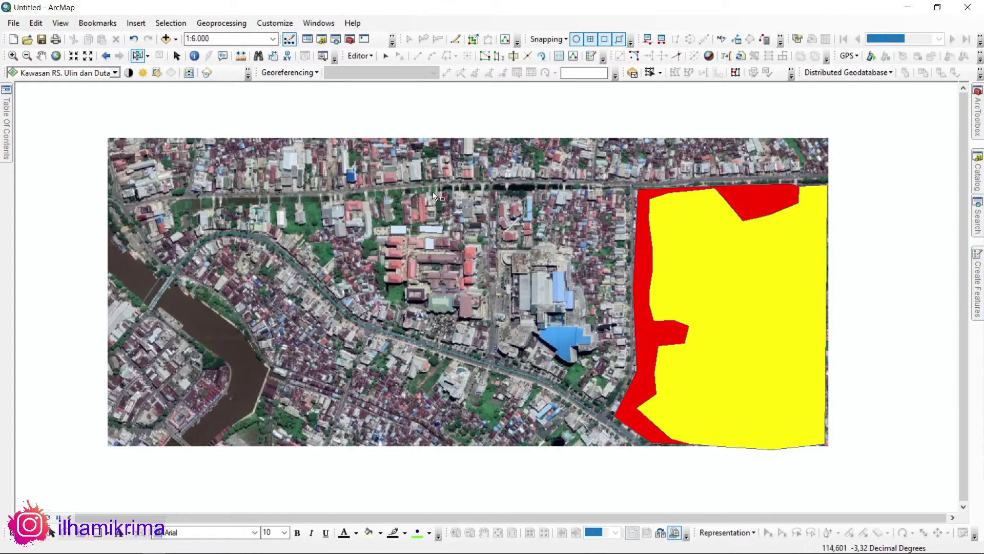
Show the map page in Layout View, deselect the data frame and look at the page setup and export commands.
{"action": "left_click_drag", "start_coordinate": [738, 229], "coordinate": [759, 228]}
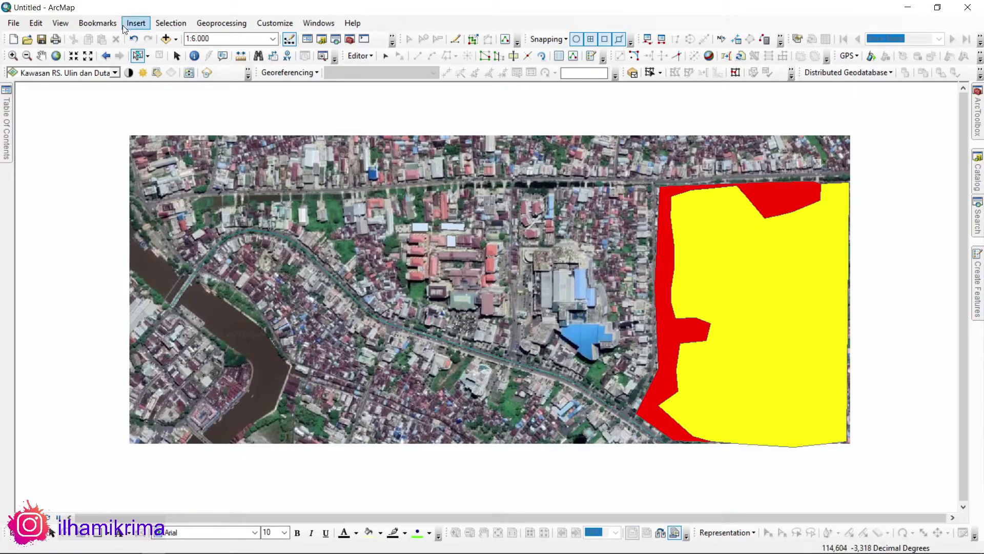
{"action": "left_click", "coordinate": [61, 23]}
{"action": "mouse_move", "coordinate": [98, 23]}
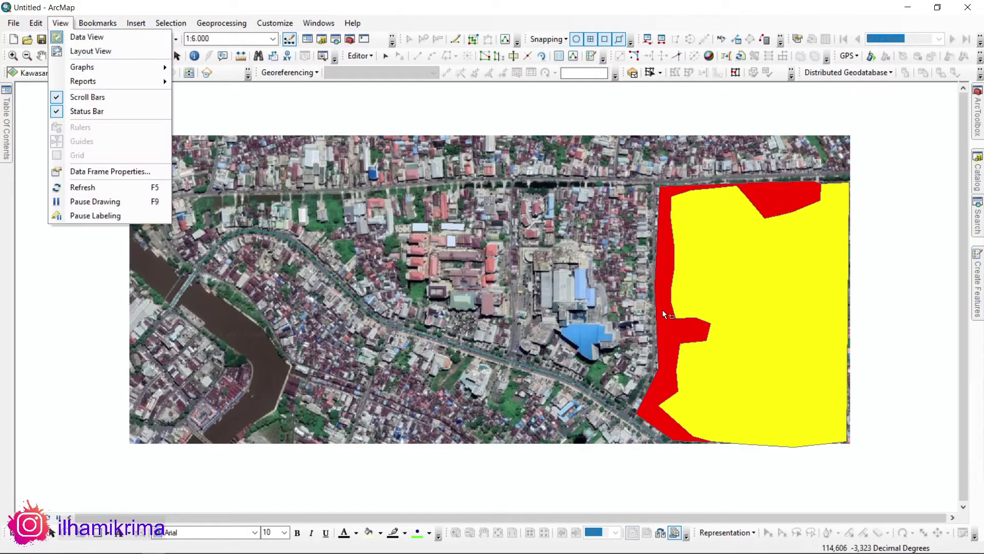
{"action": "left_click", "coordinate": [836, 154]}
{"action": "left_click", "coordinate": [57, 24]}
{"action": "left_click", "coordinate": [77, 51]}
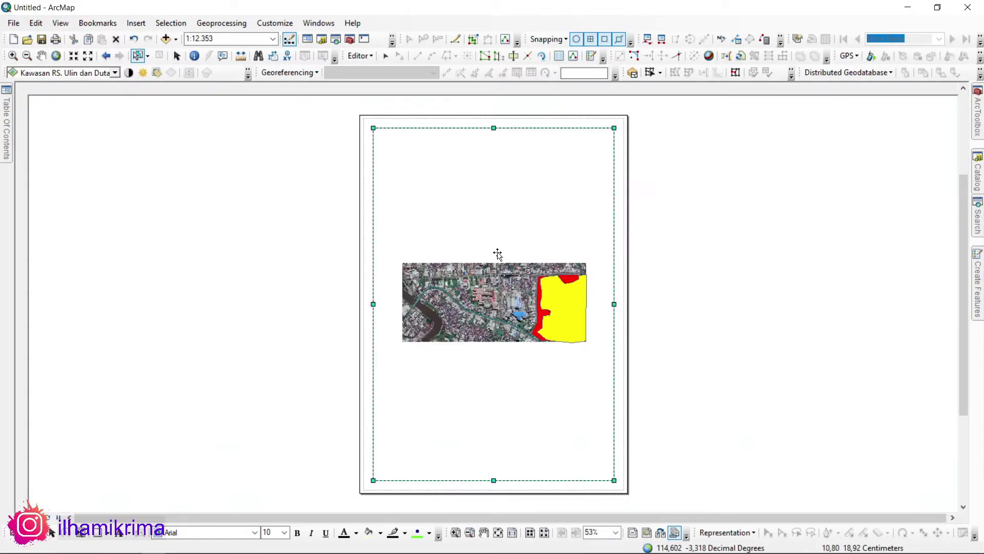
{"action": "left_click", "coordinate": [677, 260]}
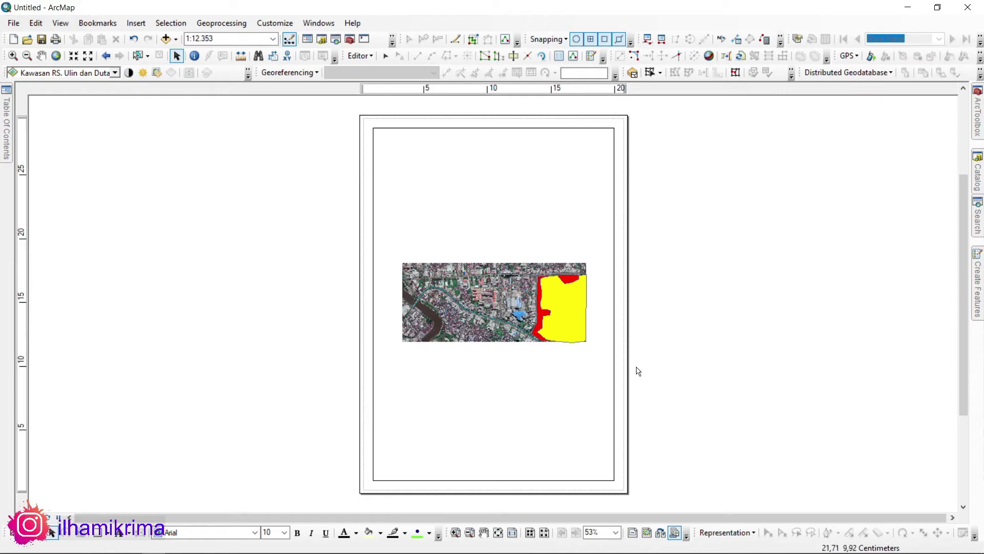
{"action": "left_click", "coordinate": [8, 26]}
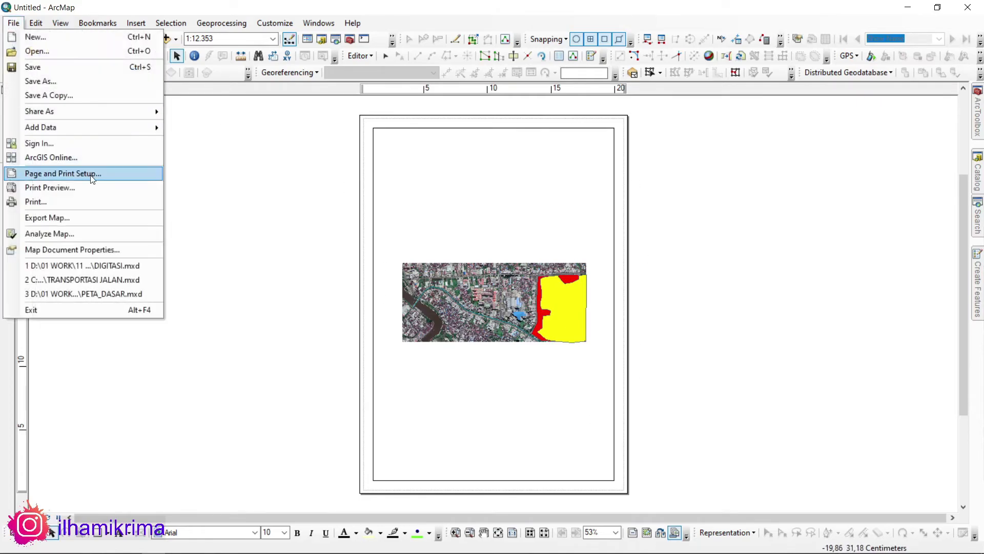
{"action": "left_click", "coordinate": [694, 346]}
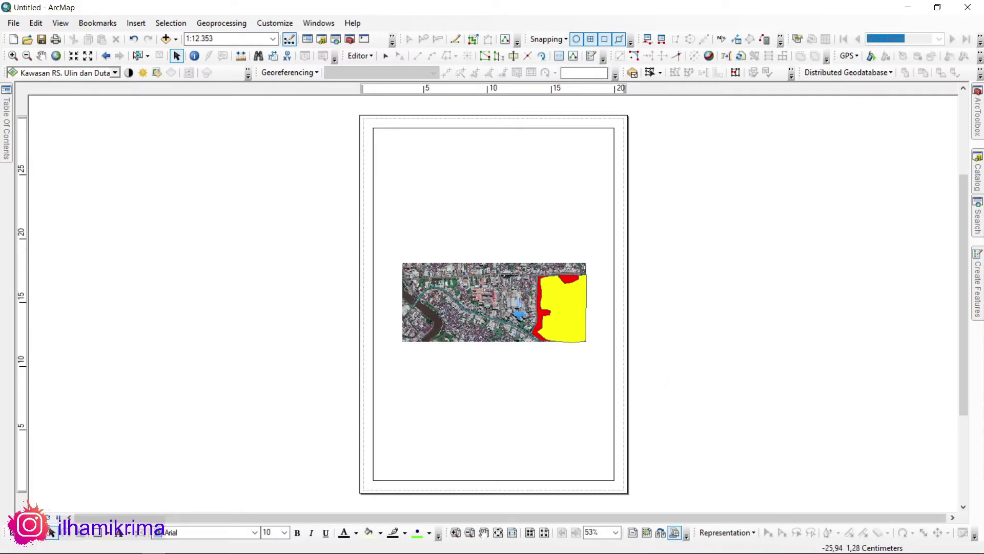
Return the map to Data View and minimize the ArcMap window to the desktop.
{"action": "left_click", "coordinate": [61, 23]}
{"action": "left_click", "coordinate": [72, 37]}
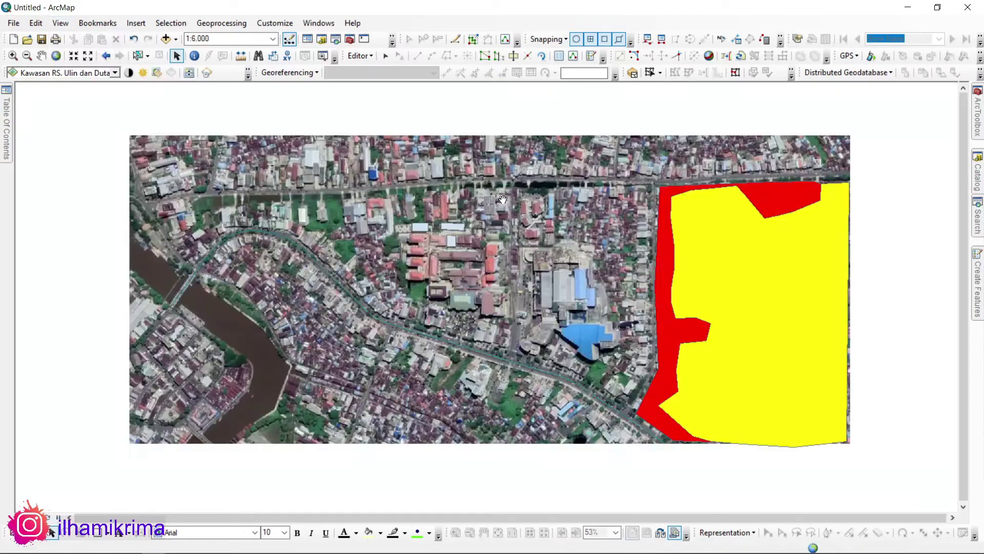
{"action": "left_click", "coordinate": [908, 7]}
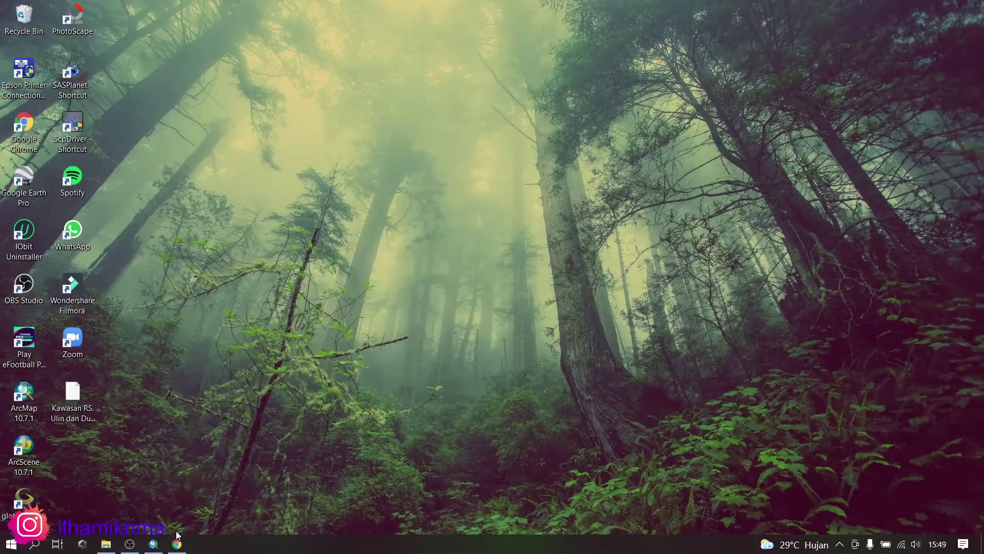